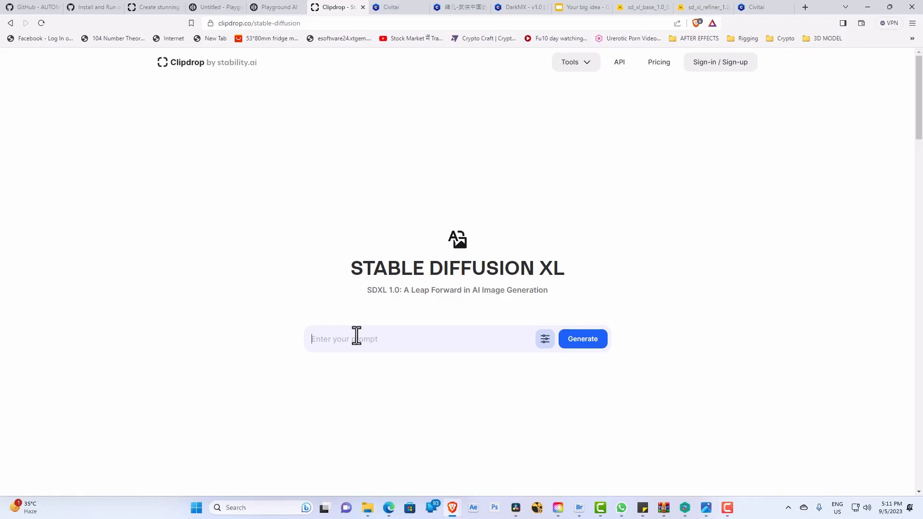
text(tiger wearin)
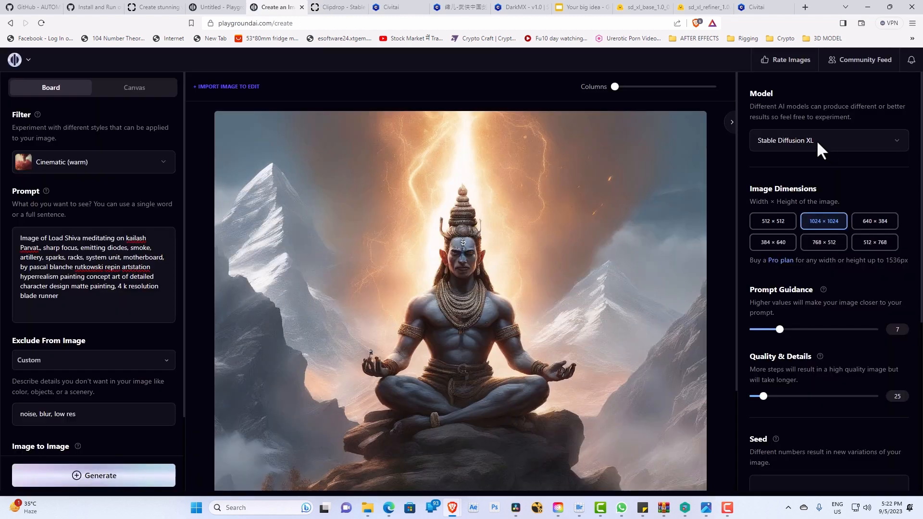
scroll(569, 368, down, 1)
scroll(578, 371, up, 2)
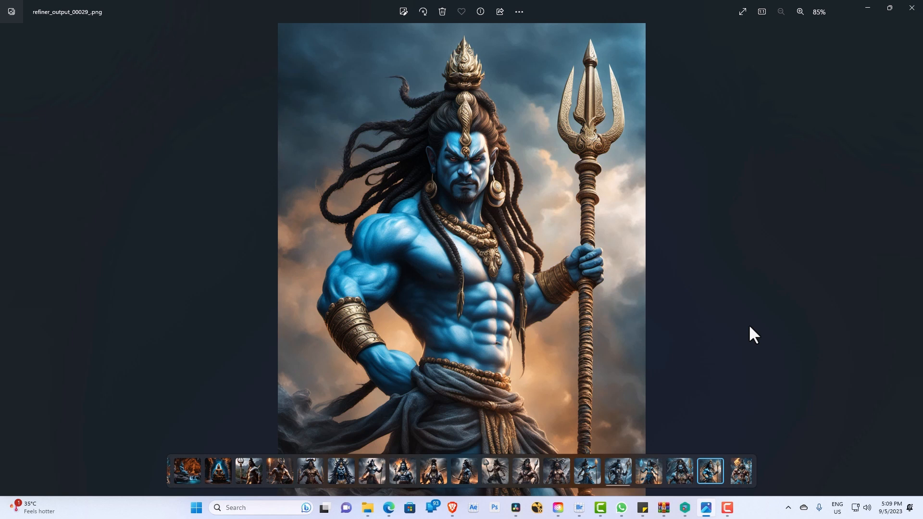
Step: Minimize the image viewer and switch to the Clipdrop page in the Brave browser
click(860, 8)
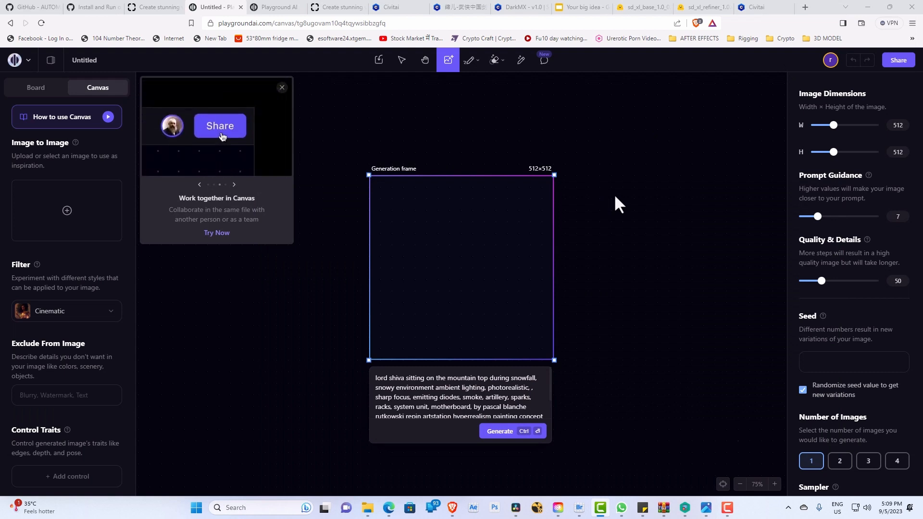
click(342, 3)
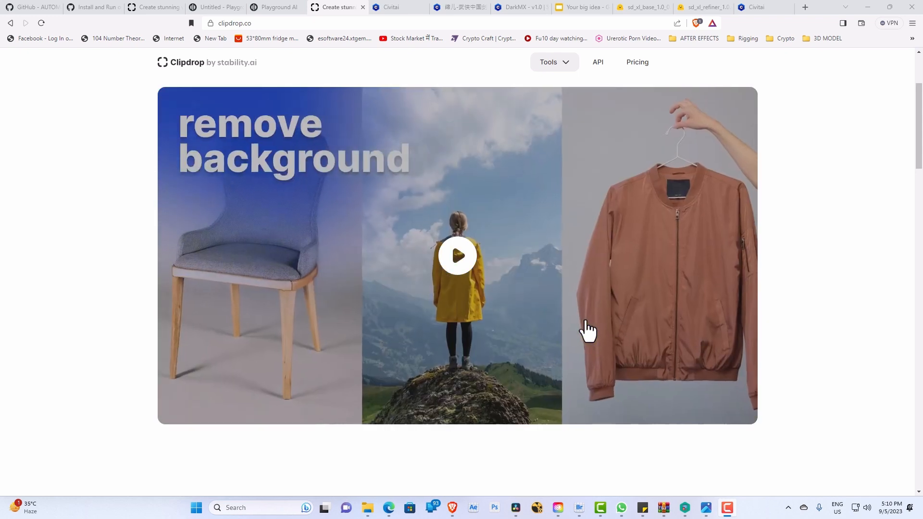
Step: Look through Clipdrop's tool overview, including Uncrop, Stable Doodle, Cleanup, Relight and Image Upscaler
scroll(476, 301, down, 7)
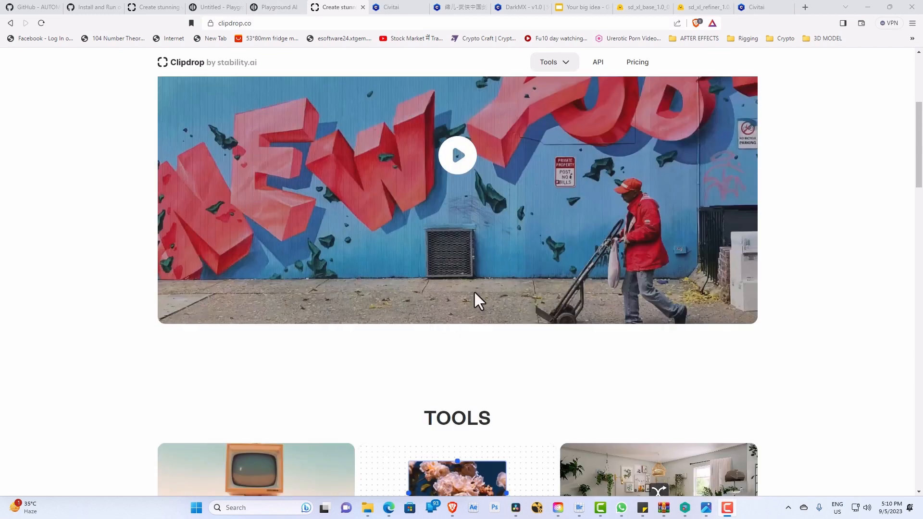
scroll(291, 289, down, 3)
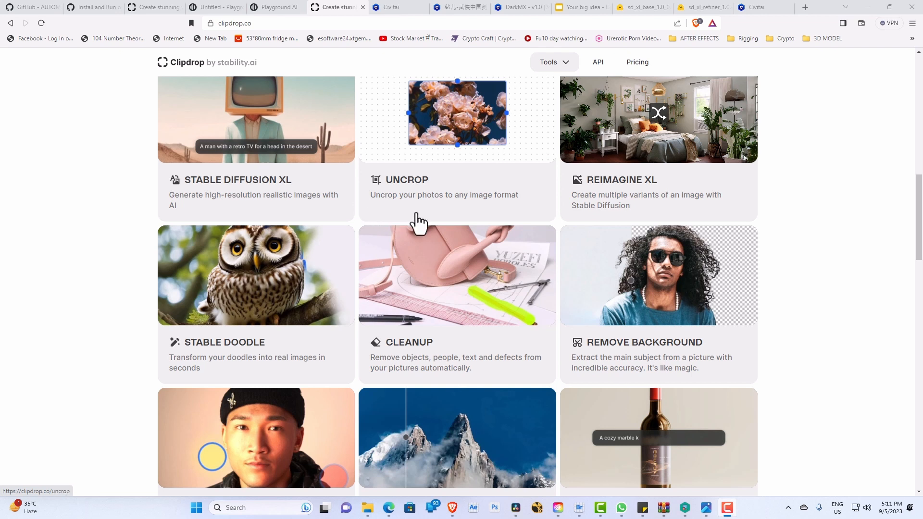
scroll(433, 215, down, 1)
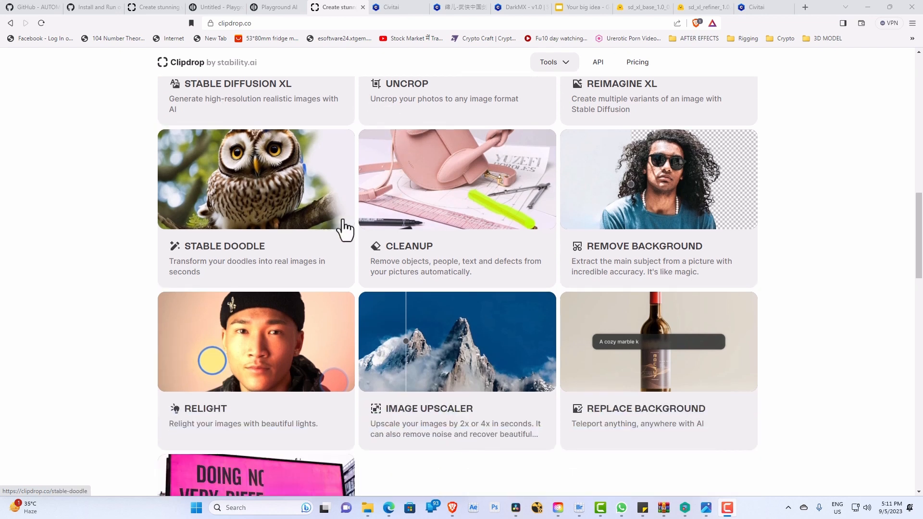
scroll(366, 229, up, 3)
scroll(514, 307, down, 2)
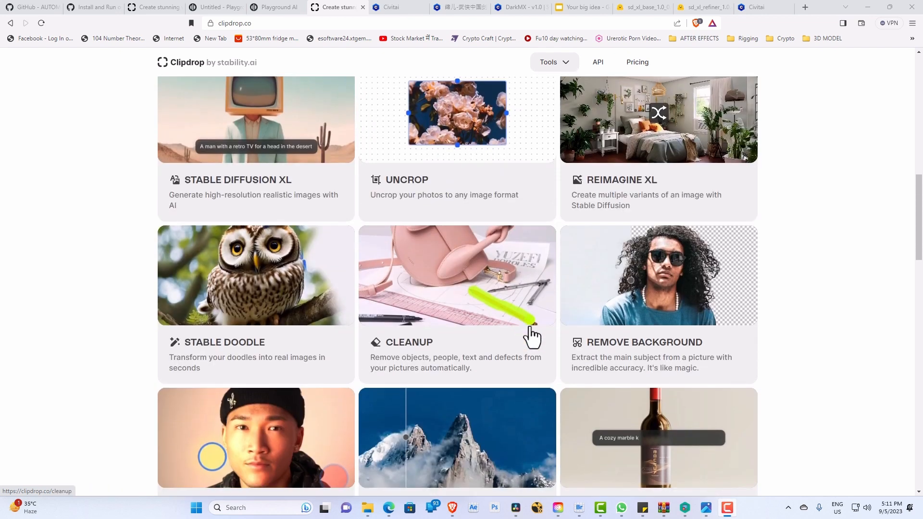
scroll(539, 313, down, 3)
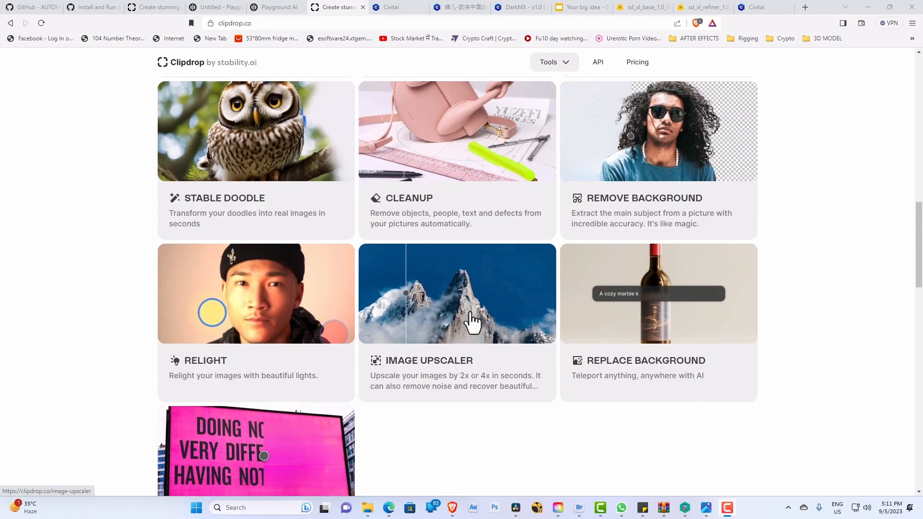
scroll(489, 330, up, 2)
scroll(490, 330, up, 15)
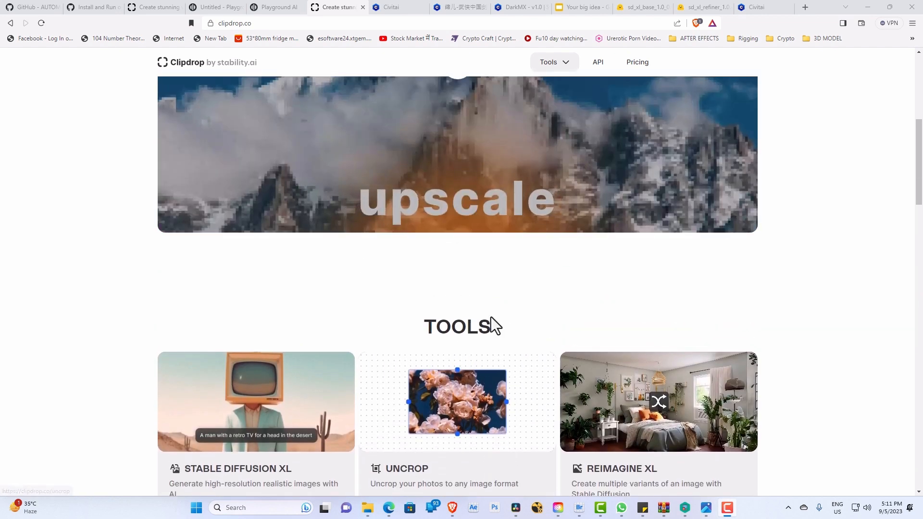
scroll(397, 195, down, 9)
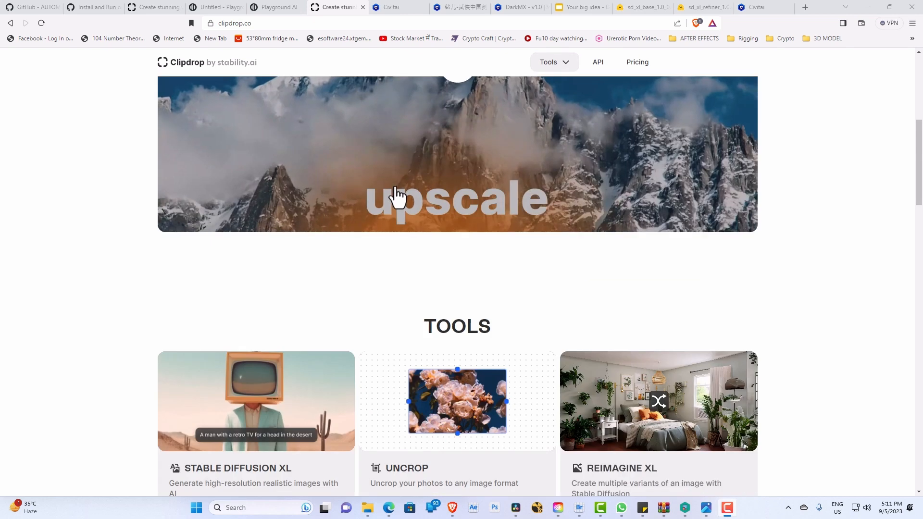
Step: Open the Stable Diffusion XL tool and generate images from the prompt "tiger wearing hat", skipping the subscription offer
click(285, 222)
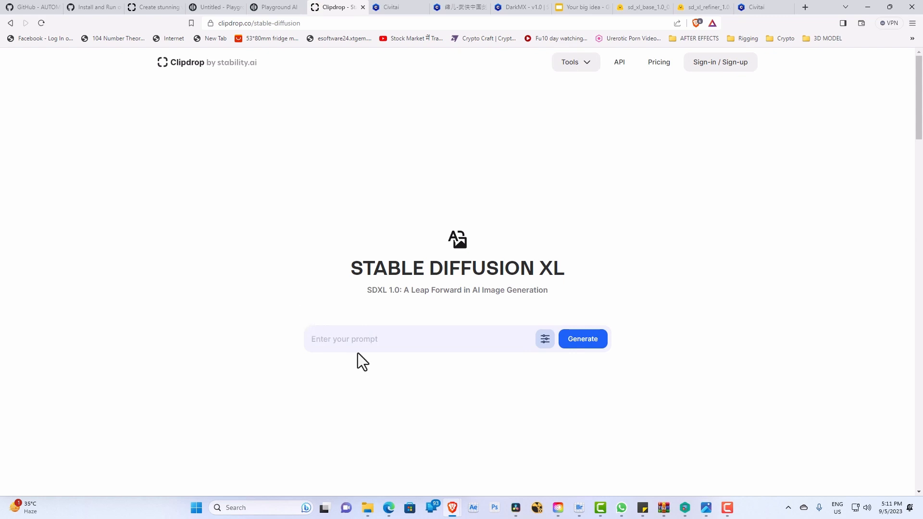
click(357, 335)
text(tiger wearing hat)
click(596, 346)
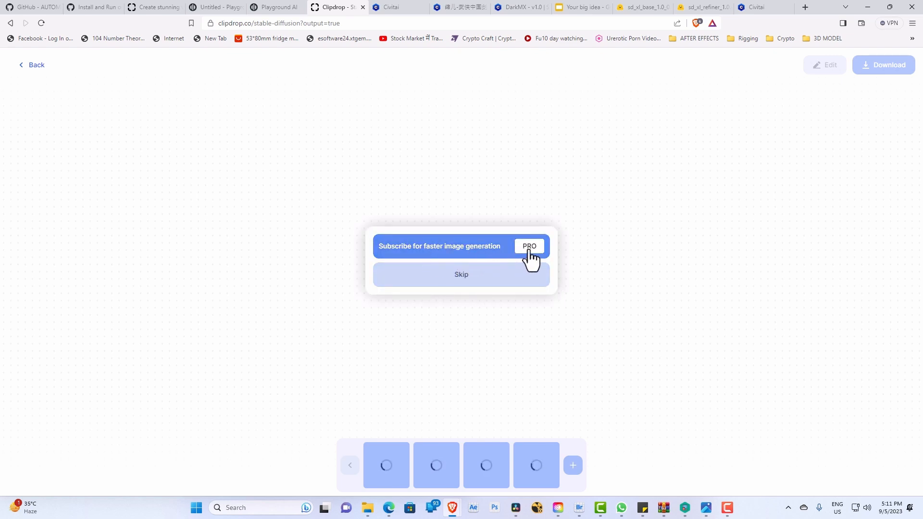
click(465, 276)
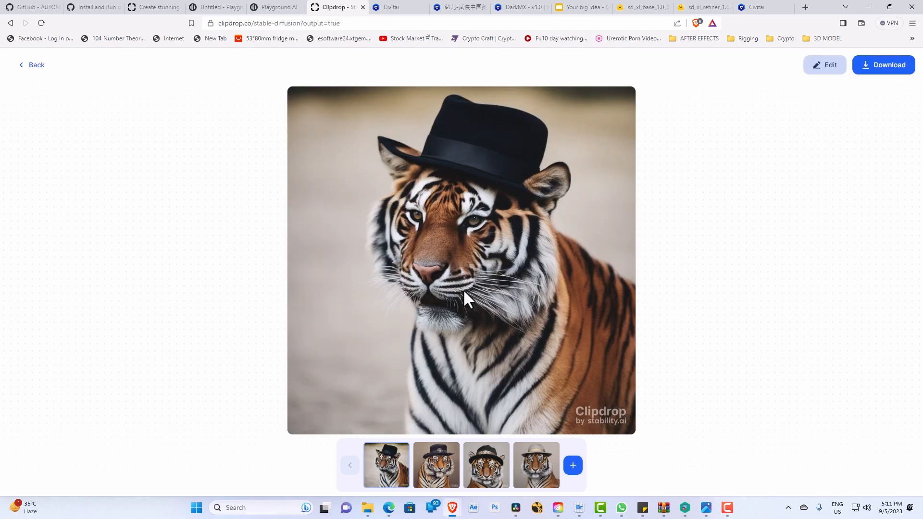
Step: View the second, third and fourth generated tiger images at full size
click(435, 466)
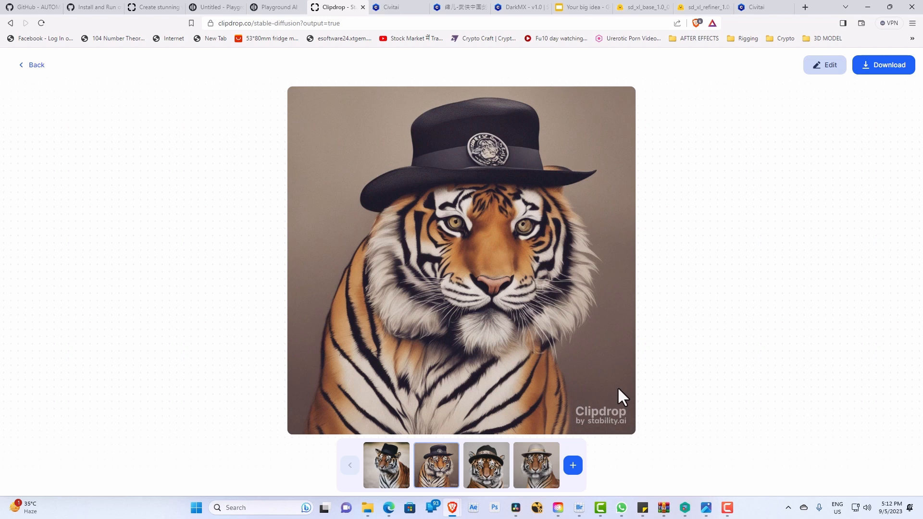
click(488, 478)
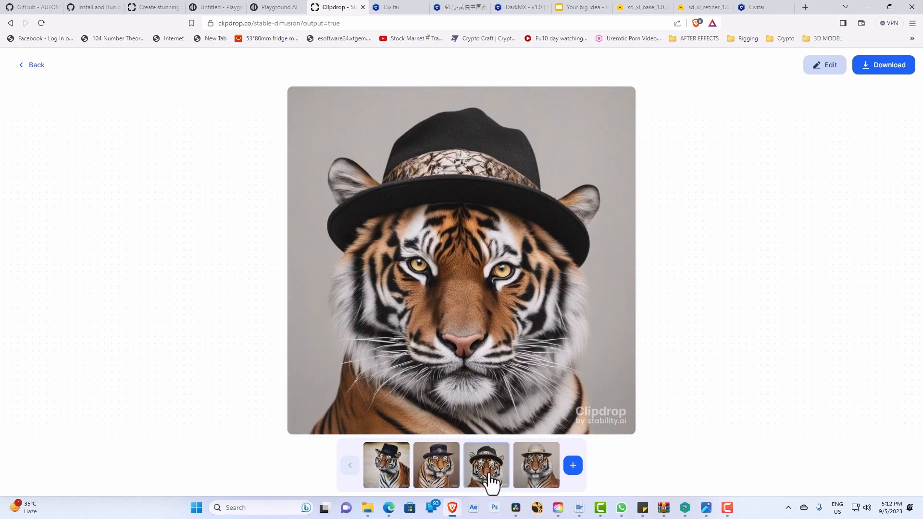
click(540, 478)
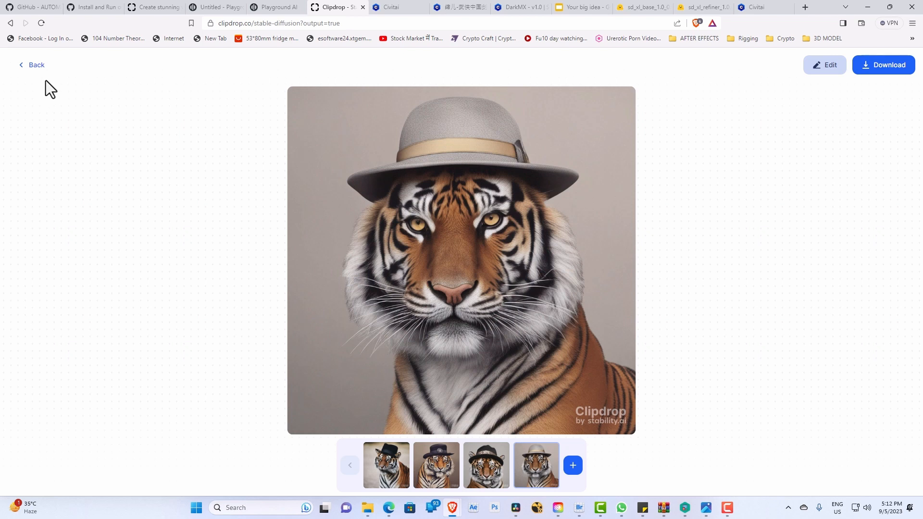
Step: Generate the "tiger wearing hat" prompt again in the Cinematic style, skip the account offer and open the third image
click(35, 70)
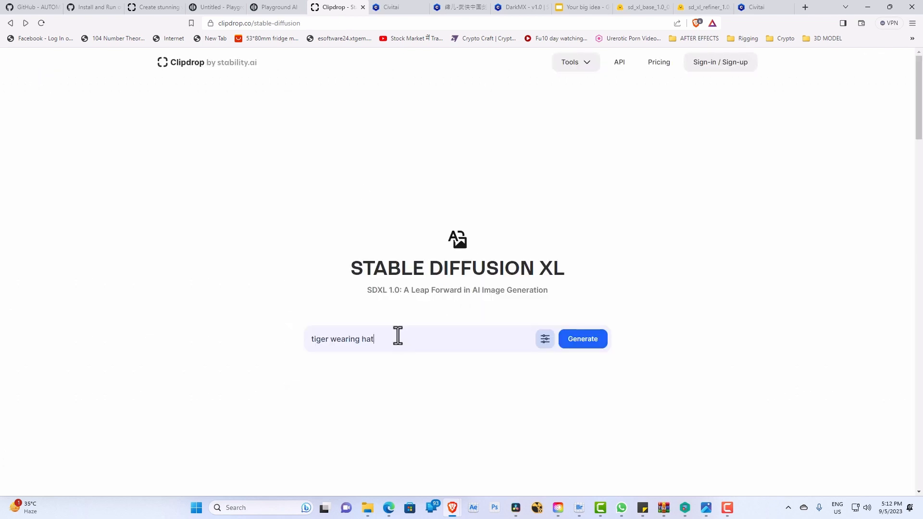
drag(392, 343, 309, 341)
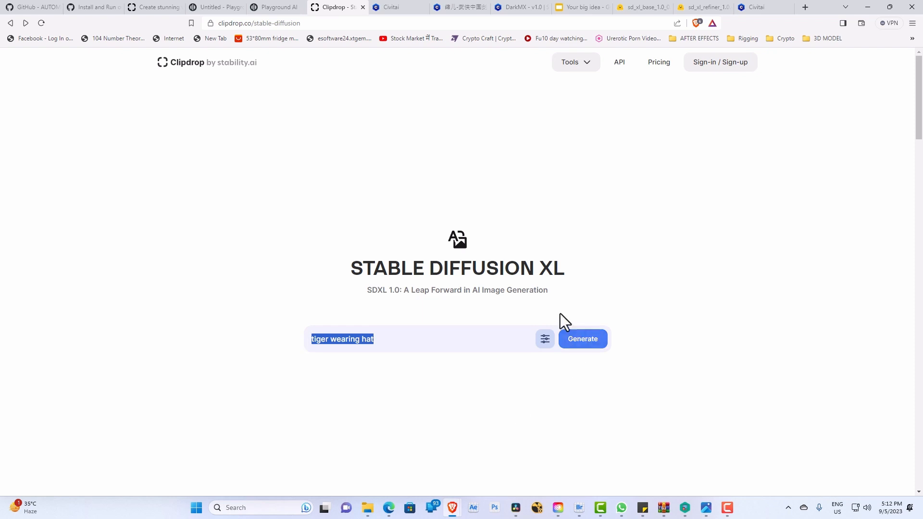
click(545, 339)
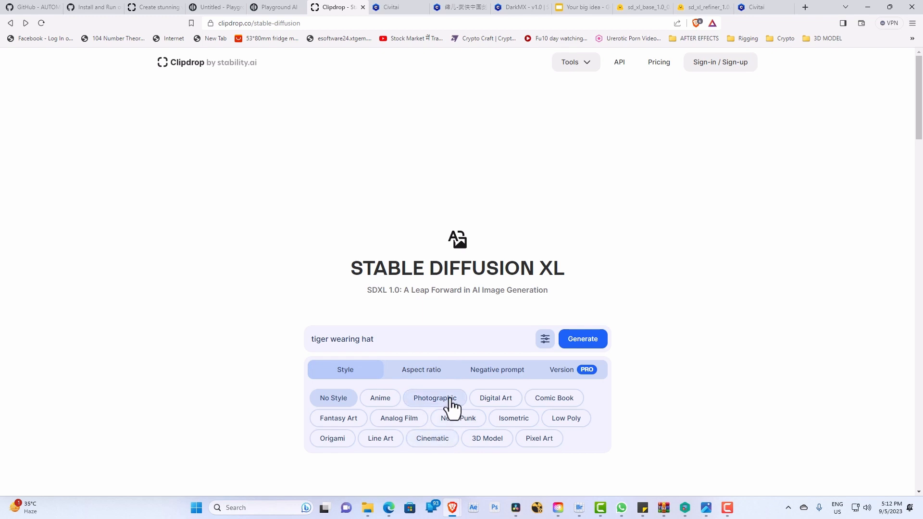
click(445, 443)
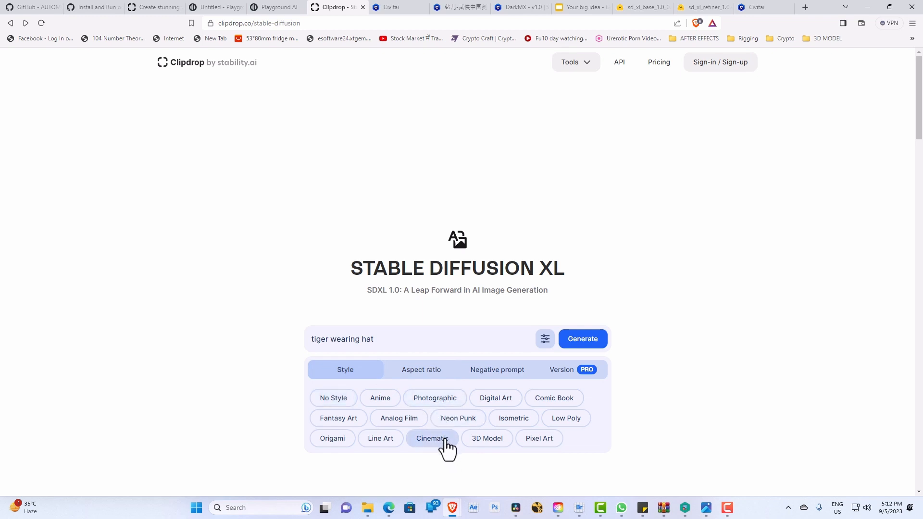
click(583, 339)
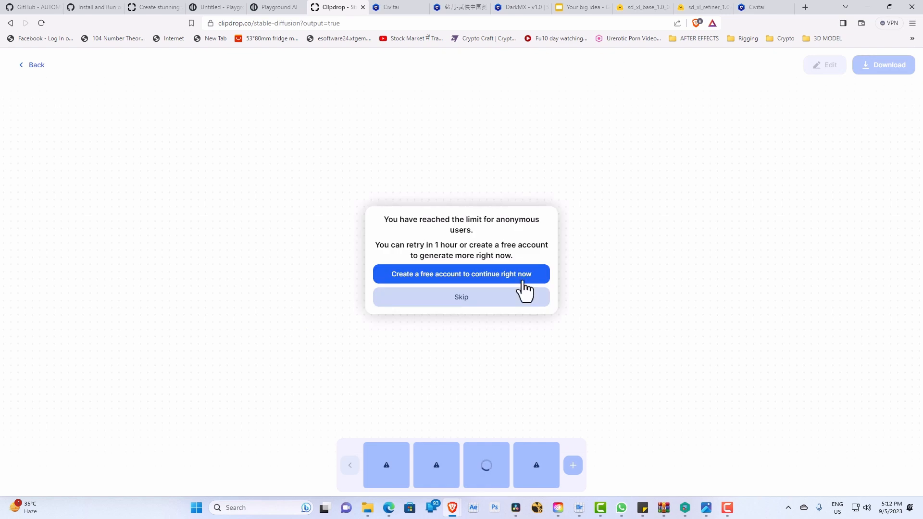
click(490, 302)
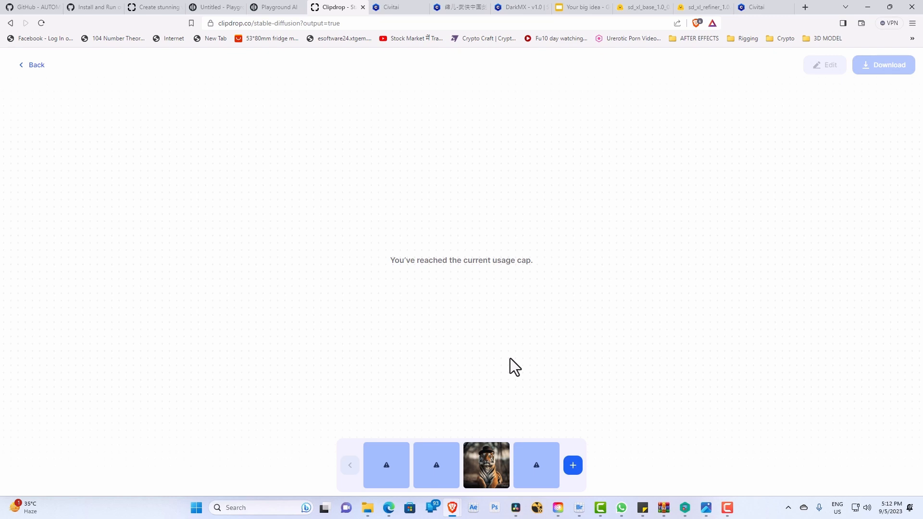
click(490, 475)
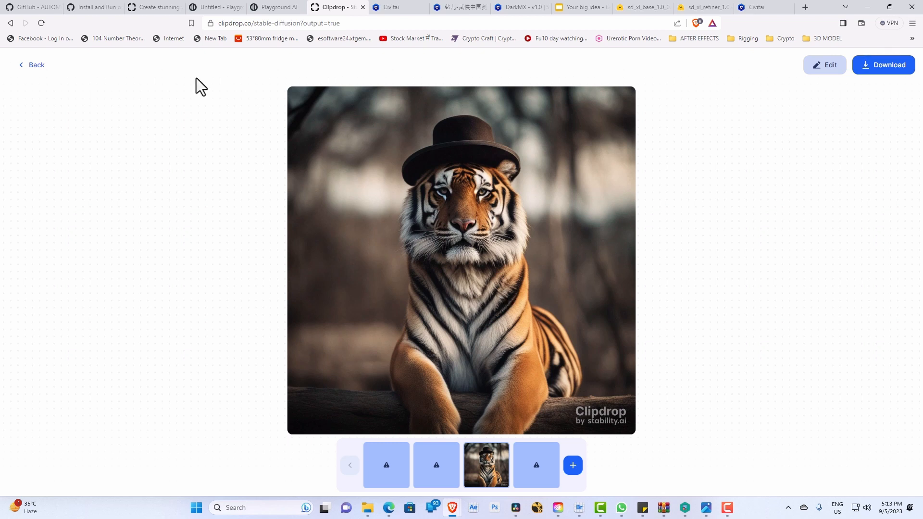
Step: Return to the prompt page and sign in to Clipdrop with a Google account
click(36, 67)
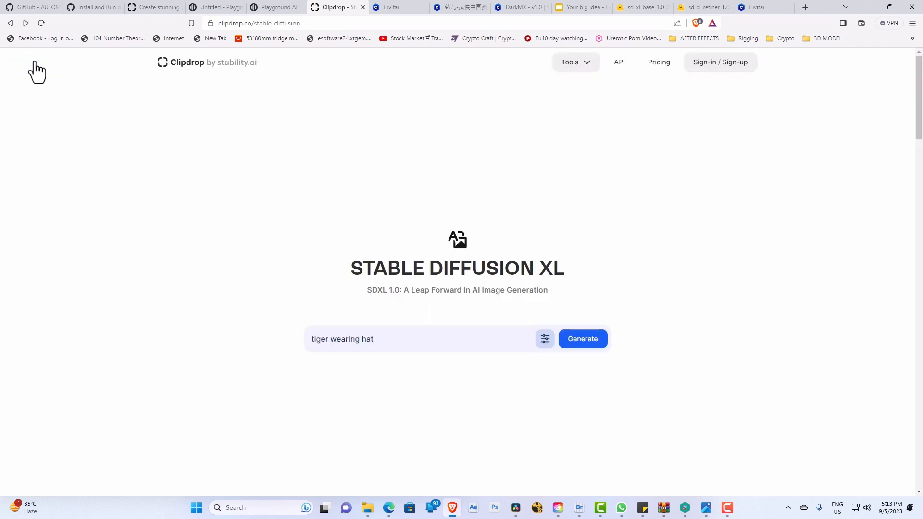
click(719, 68)
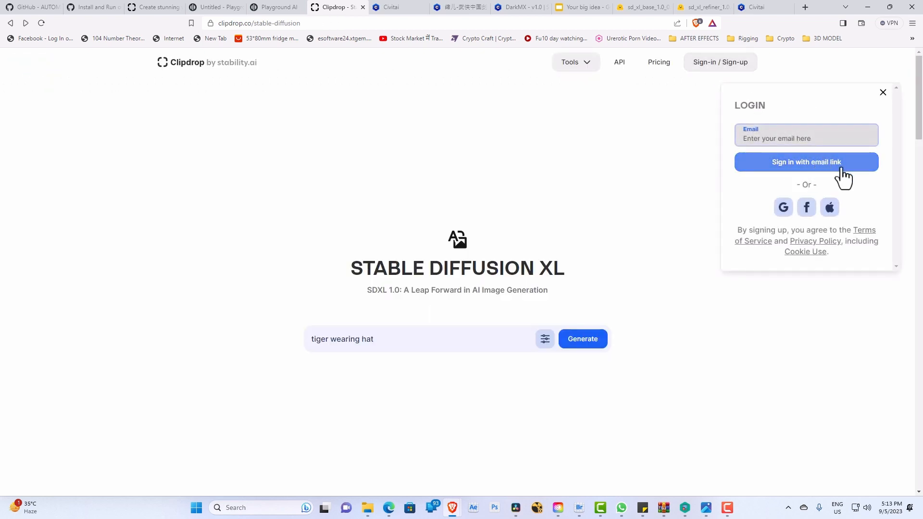
click(793, 208)
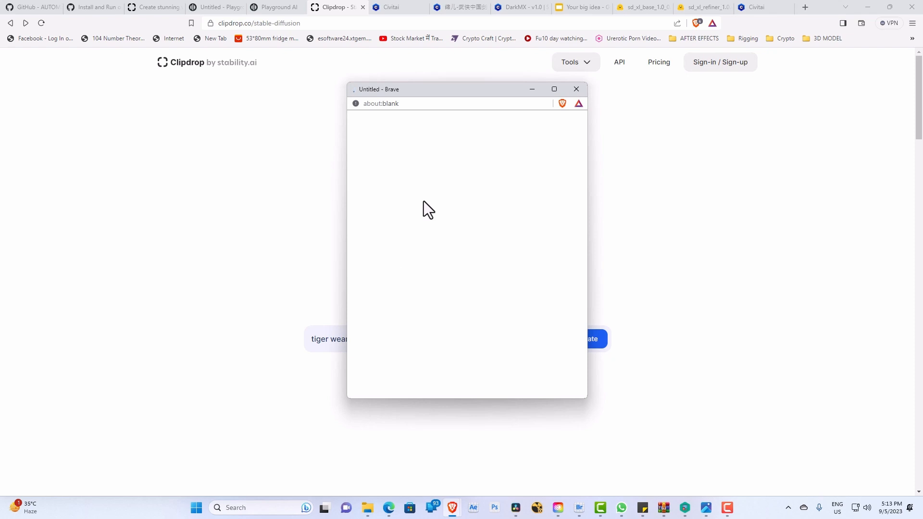
click(421, 249)
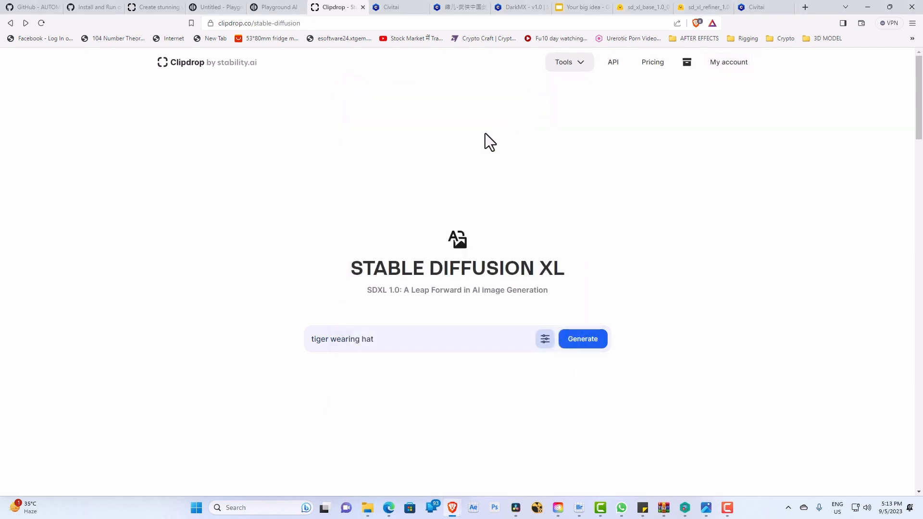
Step: Review the negative prompt and aspect ratio options, then generate "tiger wearing hat" in the Cinematic style, skipping the subscription offer
click(544, 342)
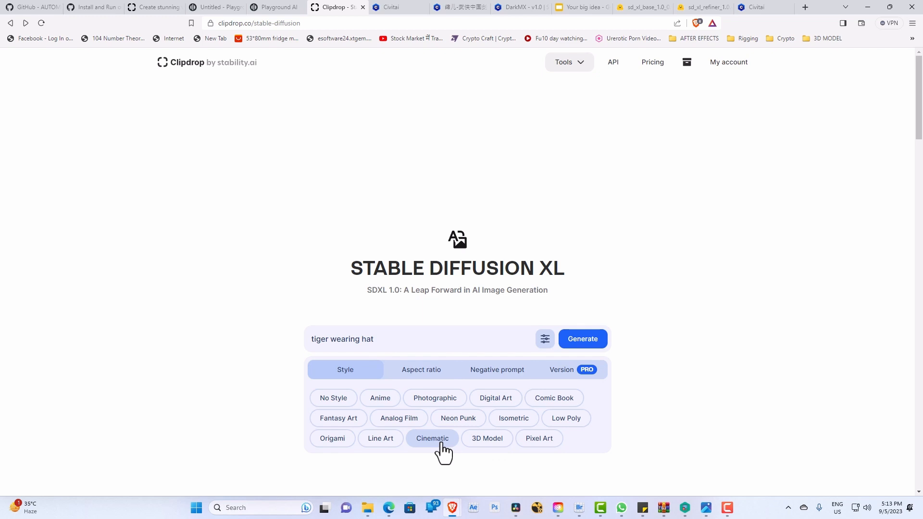
click(494, 372)
click(433, 372)
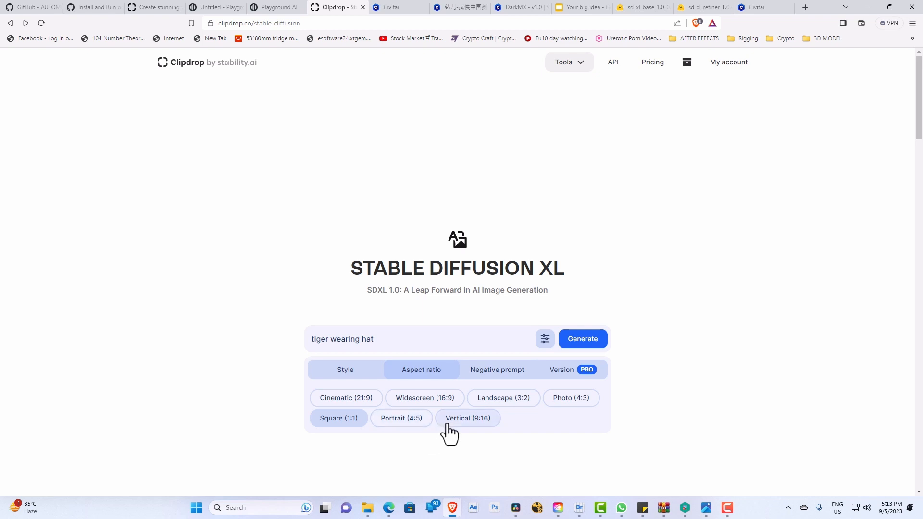
click(350, 374)
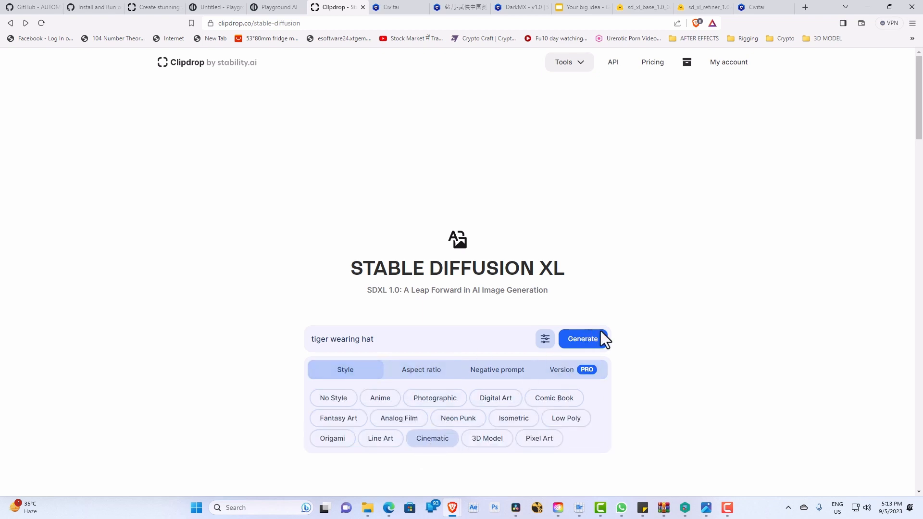
click(583, 339)
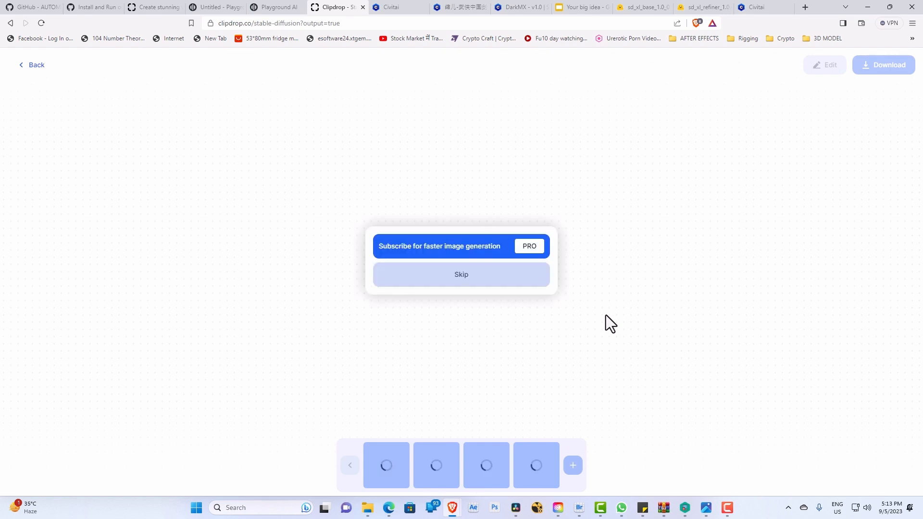
click(447, 279)
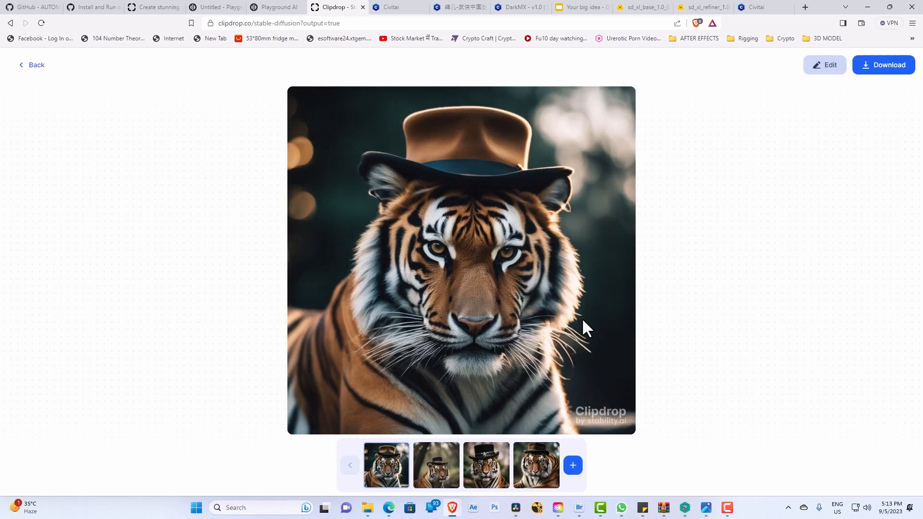
Step: View the second and third images of the new Cinematic set at full size
click(426, 476)
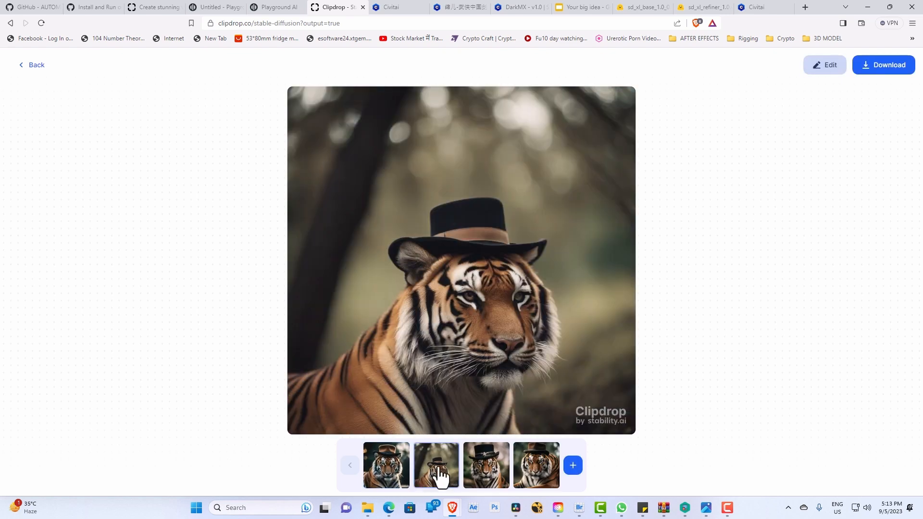
click(486, 474)
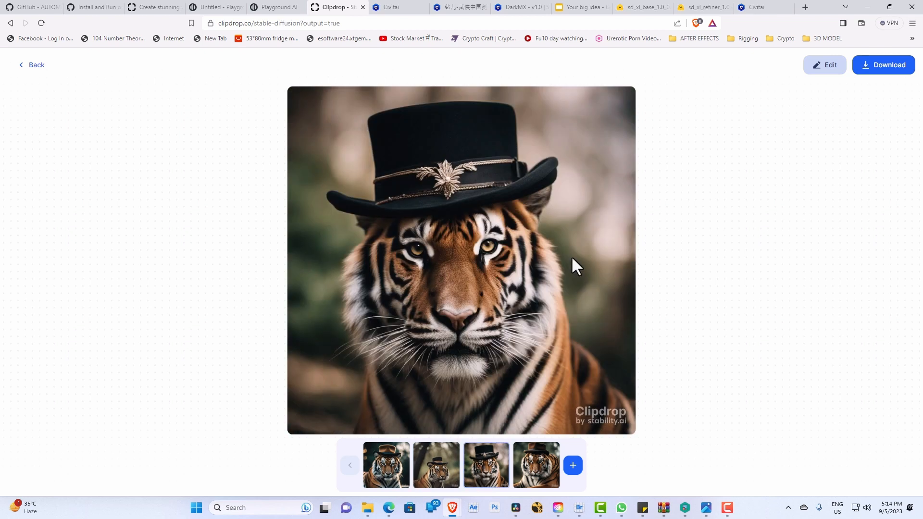
Step: View the fourth and first Cinematic images at full size and return to the prompt page
click(541, 483)
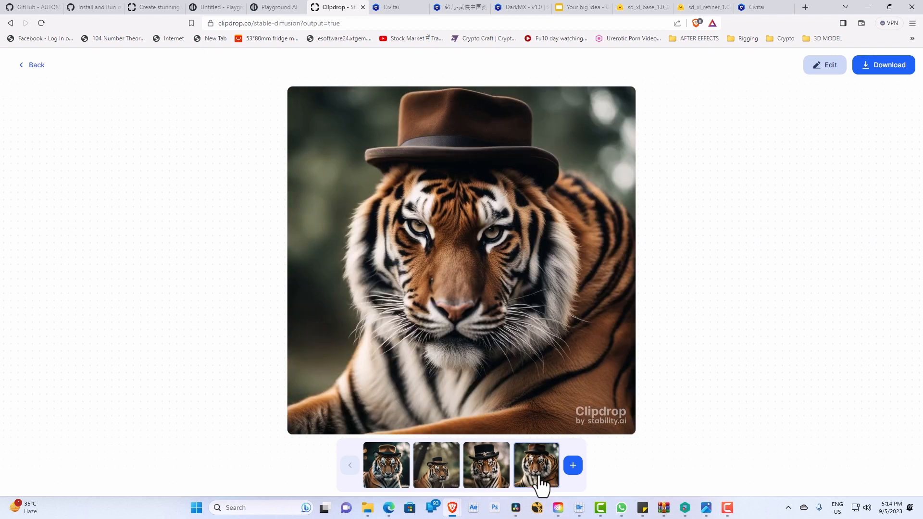
click(382, 483)
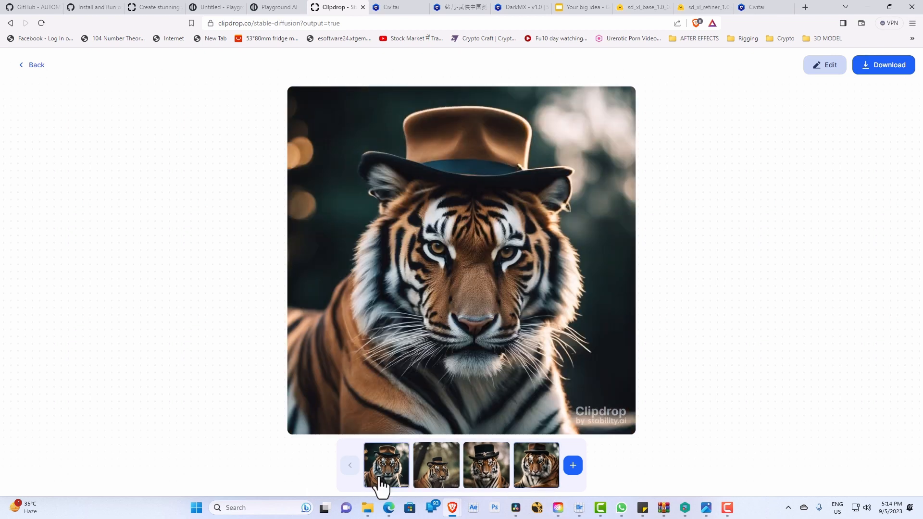
click(29, 67)
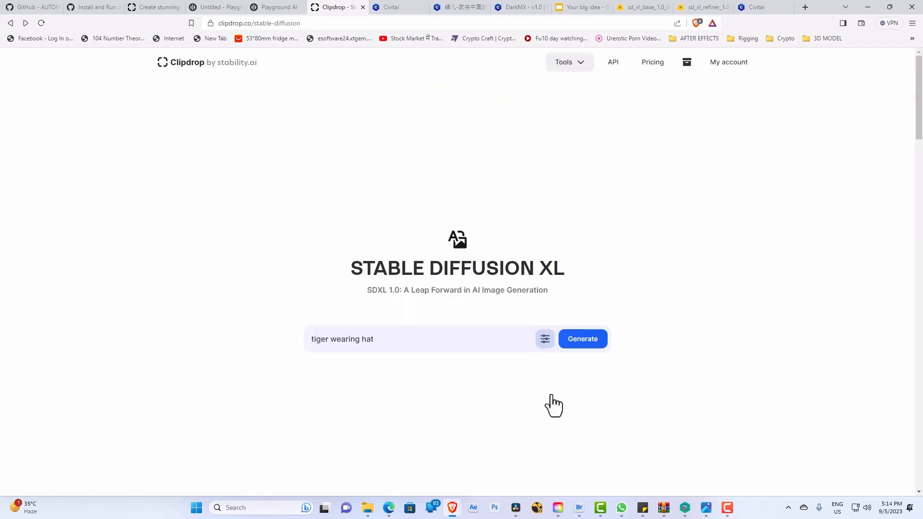
Step: Generate "tiger wearing hat" in the Fantasy Art style, continuing in free mode and skipping the subscription offer
click(545, 340)
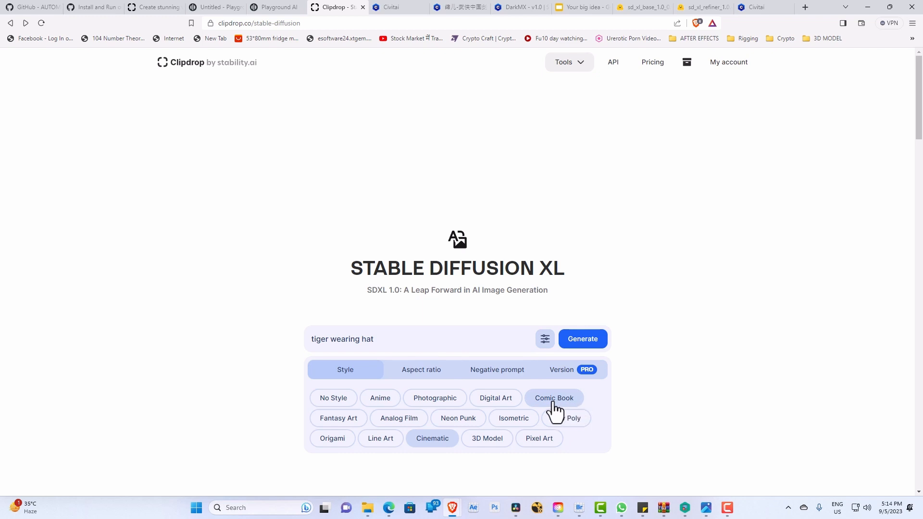
click(339, 420)
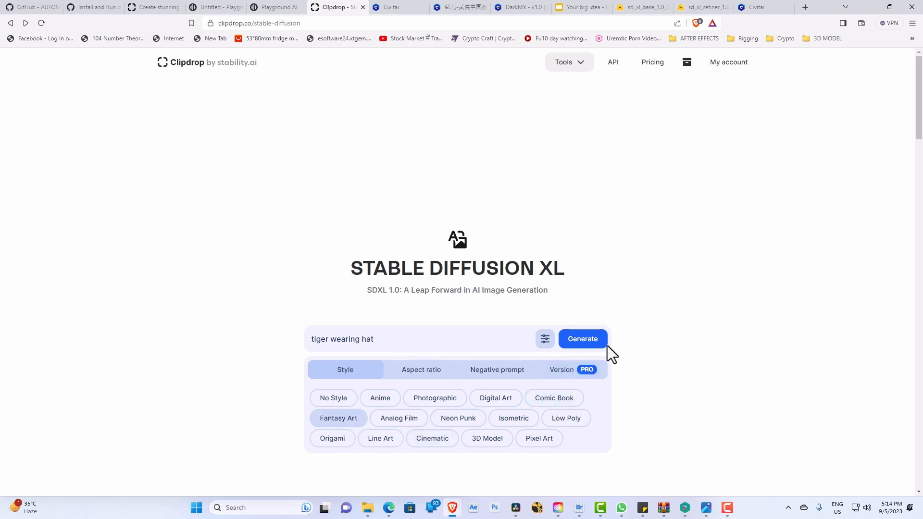
click(594, 344)
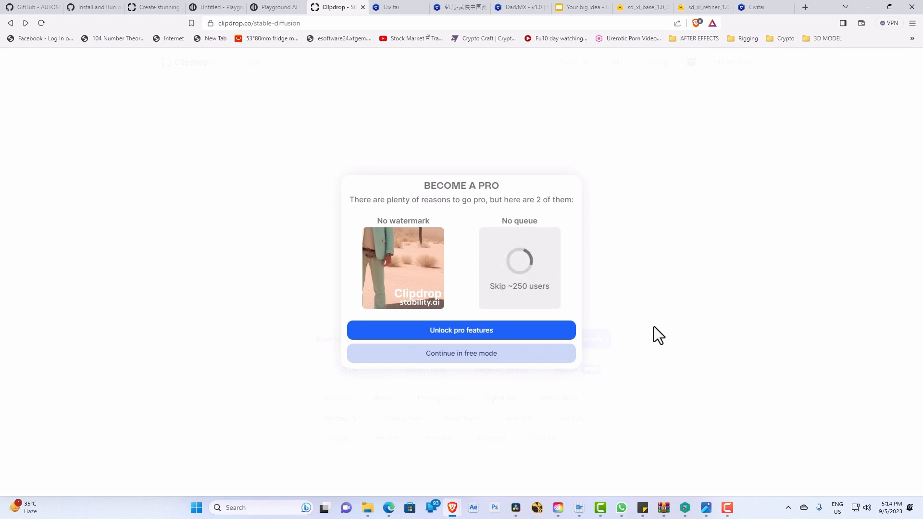
click(490, 360)
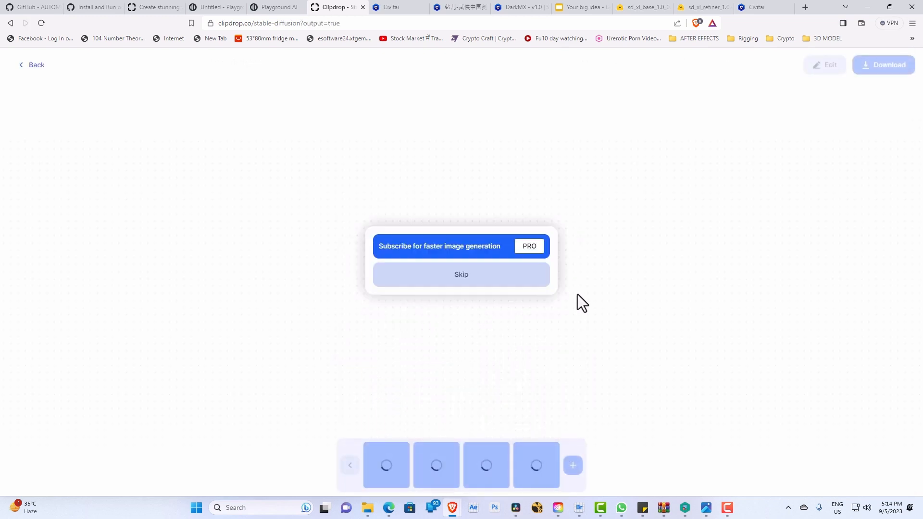
click(541, 282)
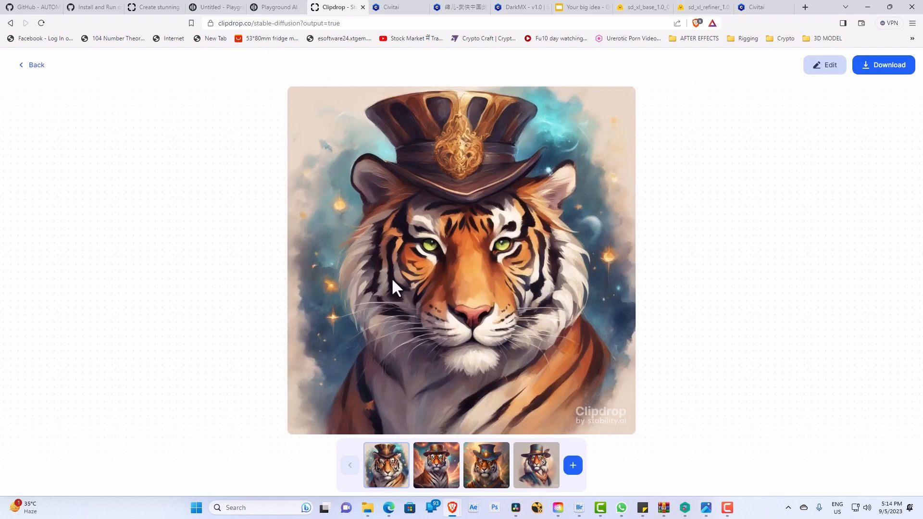
Step: View the second, third and fourth Fantasy Art images at full size and return to the prompt page
click(432, 475)
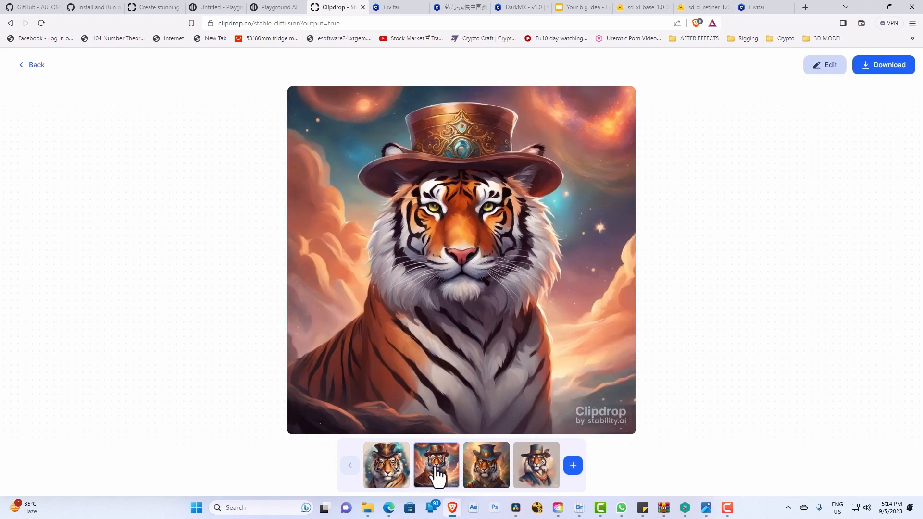
click(479, 479)
click(529, 476)
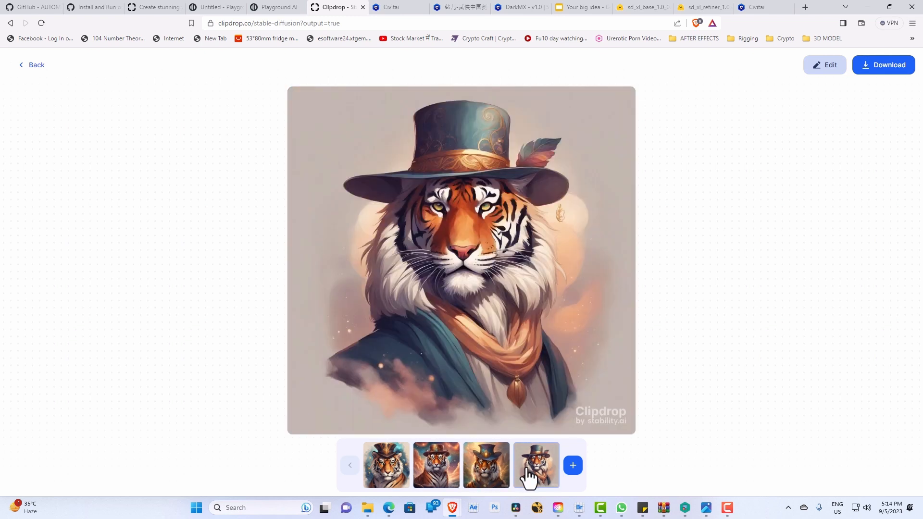
click(37, 70)
Step: Generate "tiger wearing hat" in the Comic Book style, skipping the subscription offer
click(543, 345)
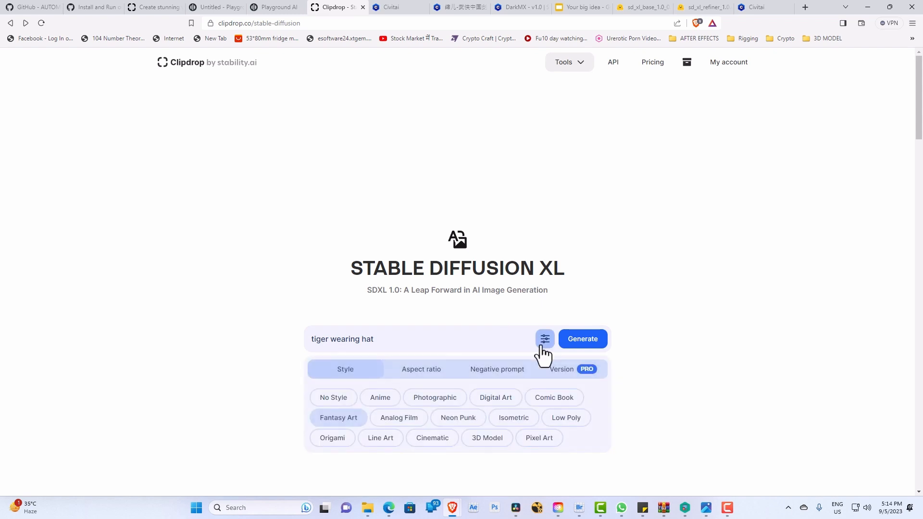
click(552, 402)
click(584, 344)
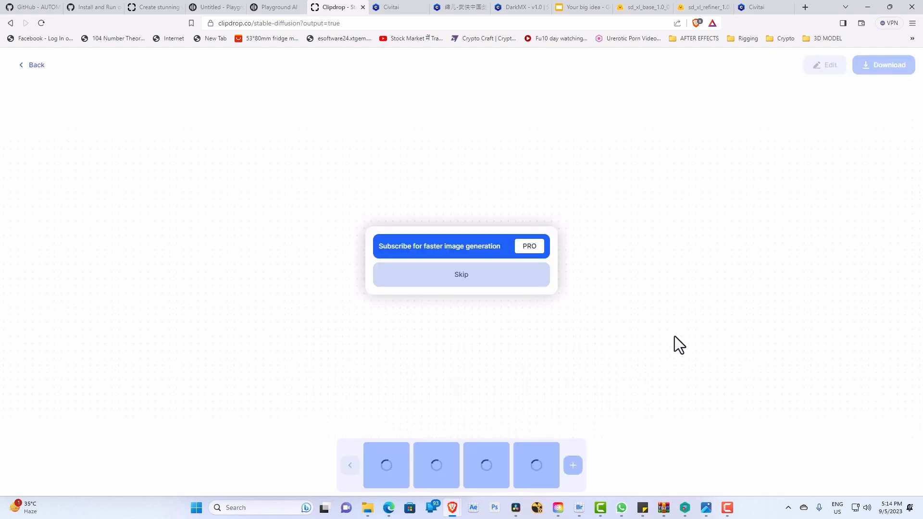
click(472, 284)
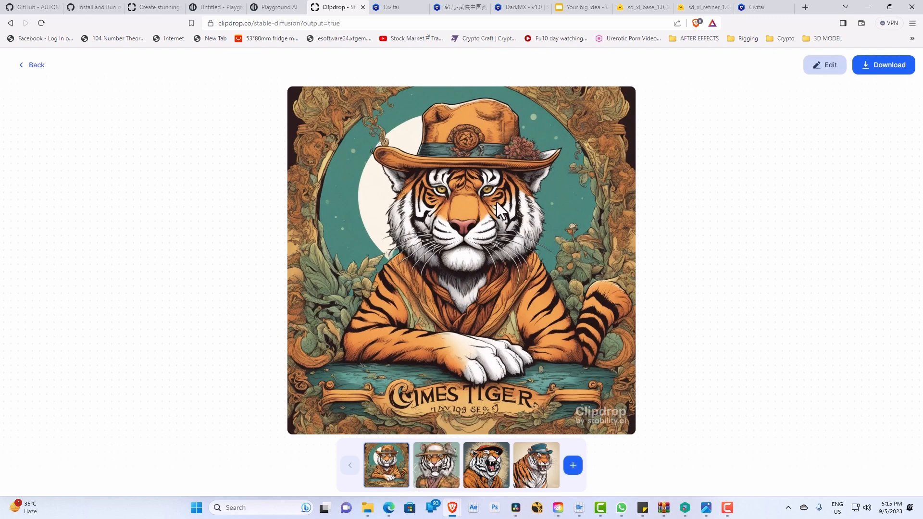
Step: View each of the Comic Book tiger images at full size, ending on the first one
click(433, 474)
click(477, 467)
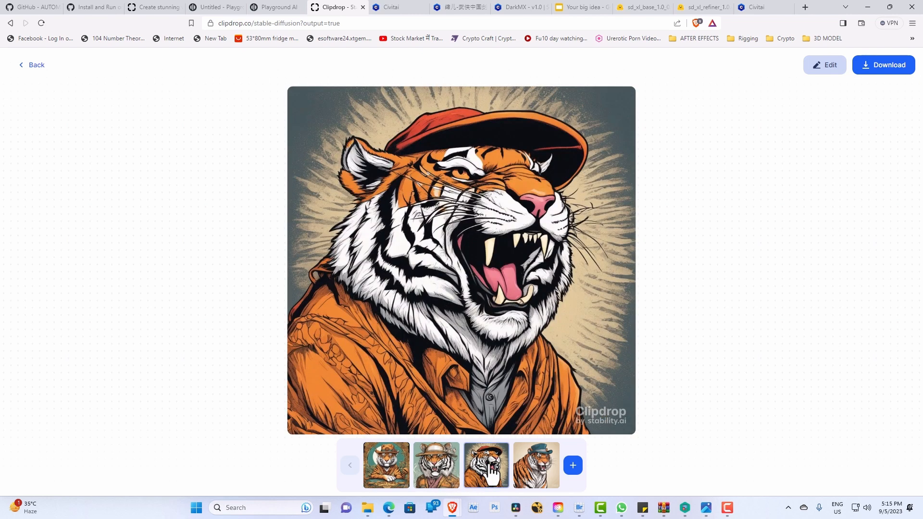
click(530, 465)
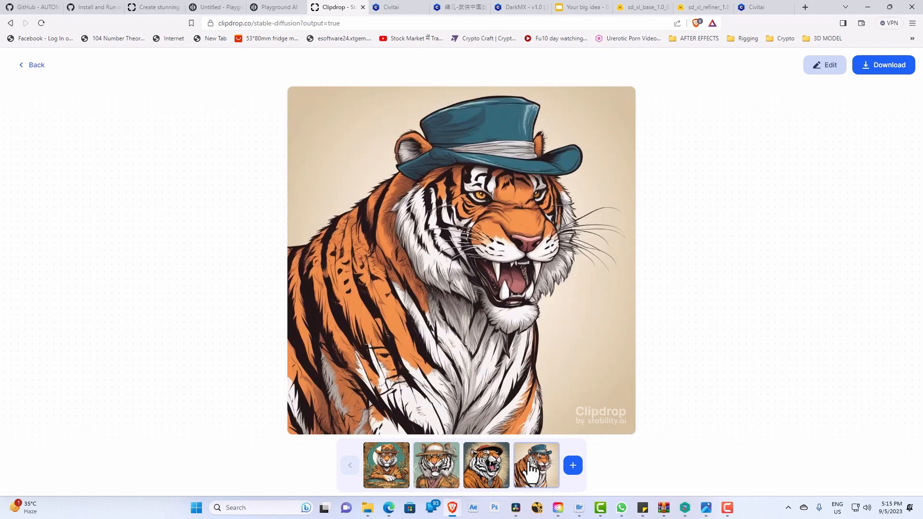
click(488, 471)
click(456, 478)
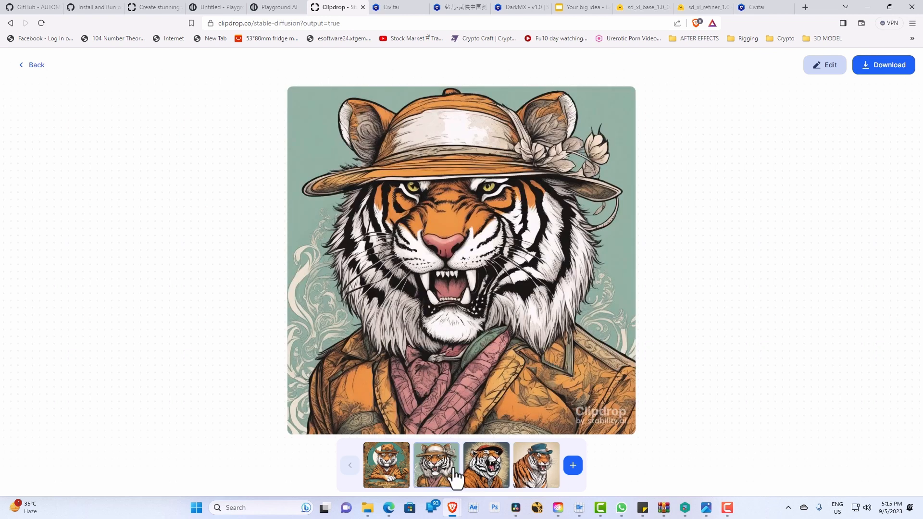
click(384, 480)
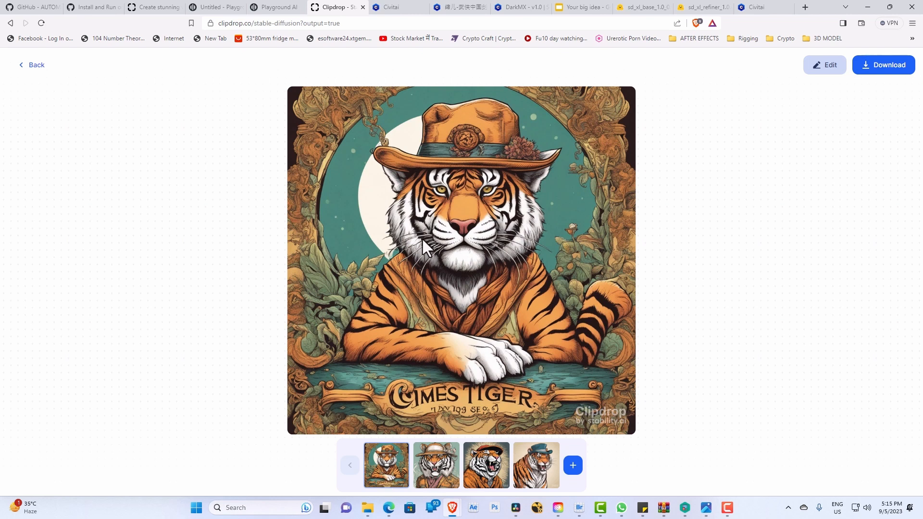
Step: Switch to Playground AI and open its home page at playgroundai.com instead of the "shiva" search results
click(212, 7)
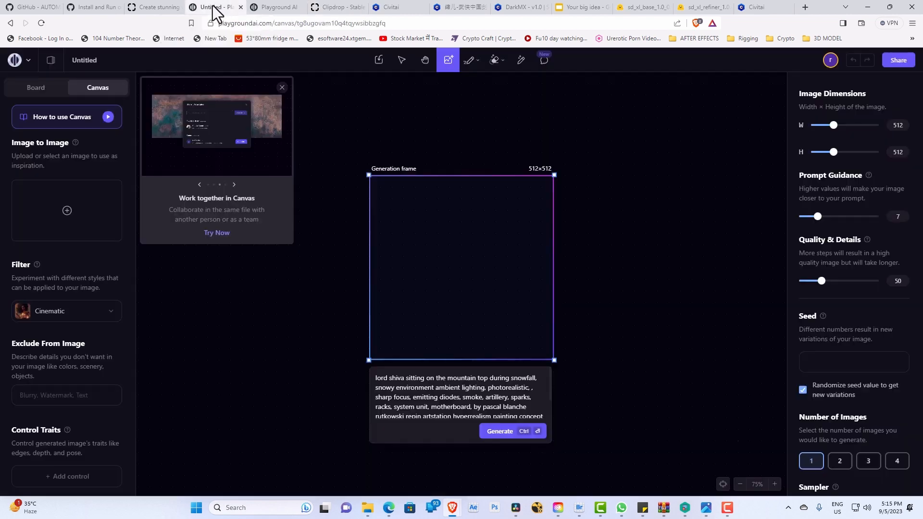
click(97, 7)
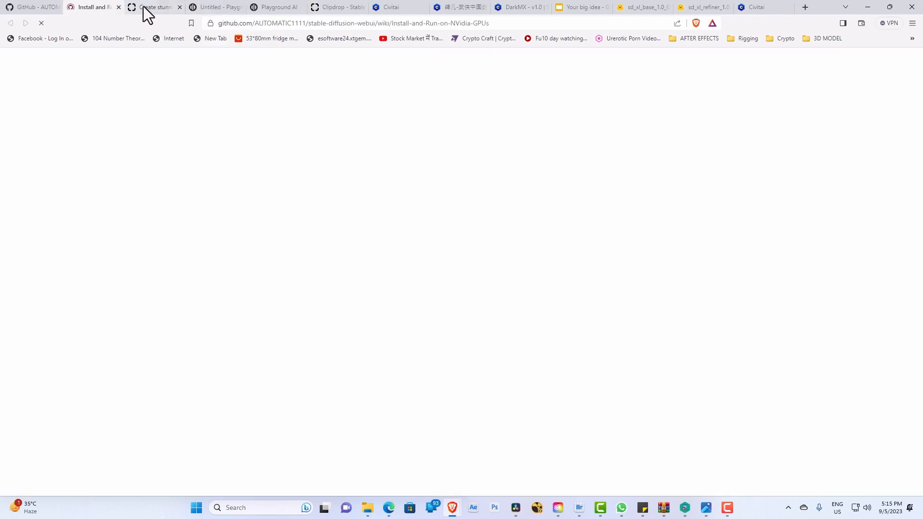
click(150, 8)
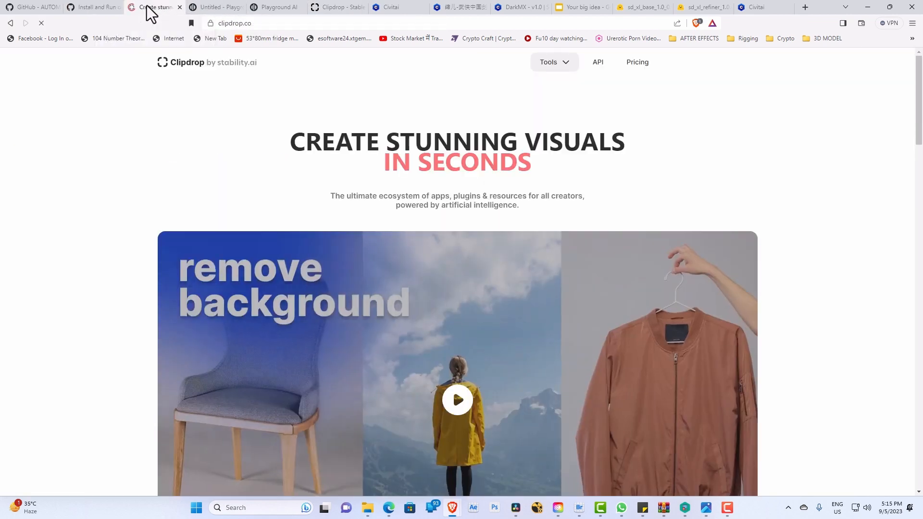
click(271, 7)
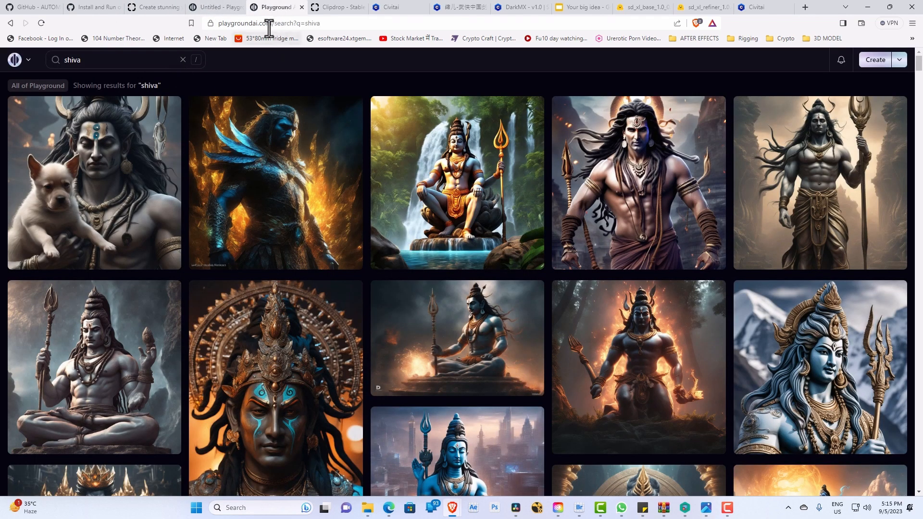
drag(274, 24, 349, 24)
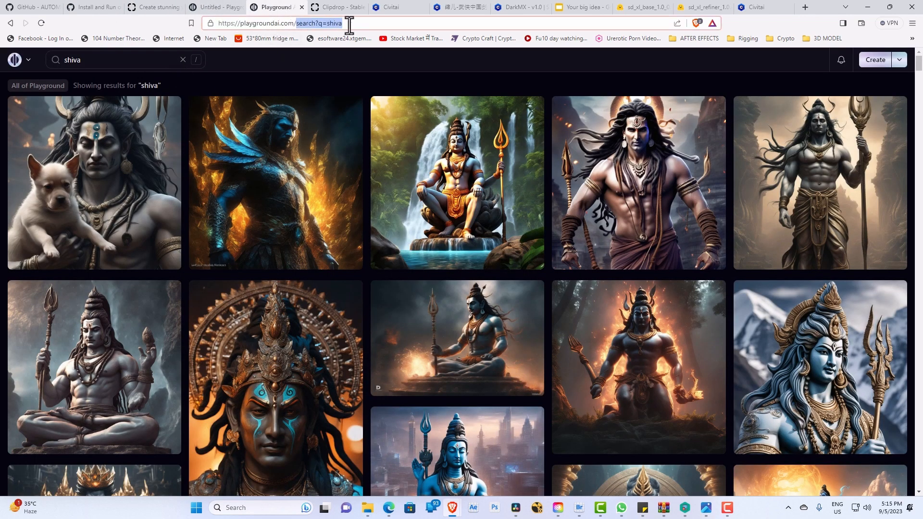
key(BackSpace)
key(Return)
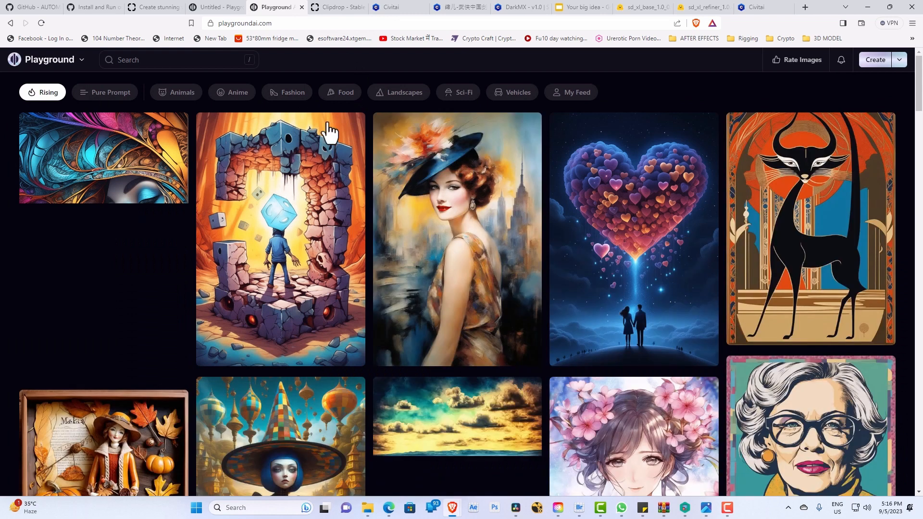
Step: Review the options for creating an image and browse the Rising feed of community images
click(896, 65)
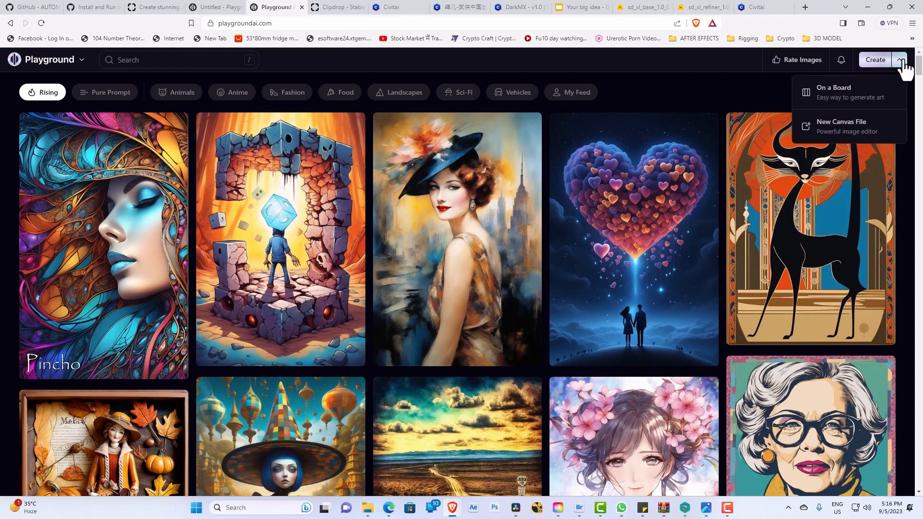
click(680, 70)
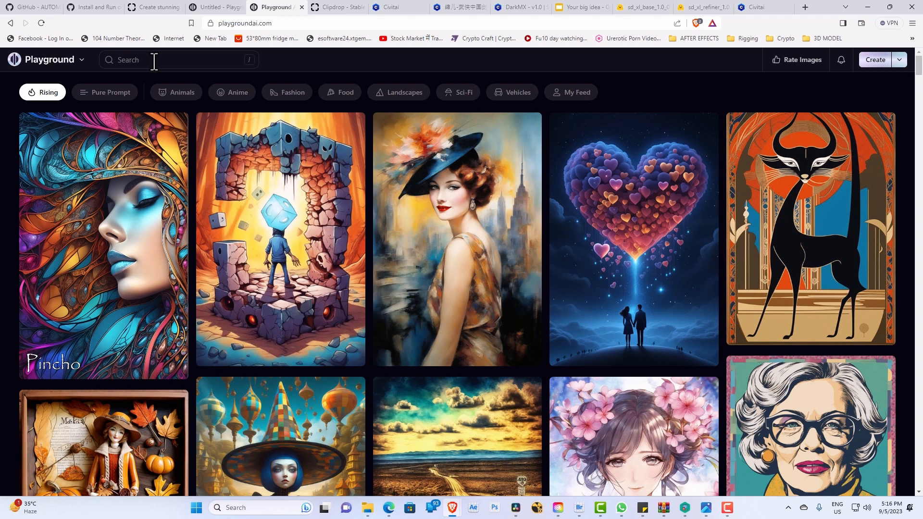
scroll(294, 282, down, 10)
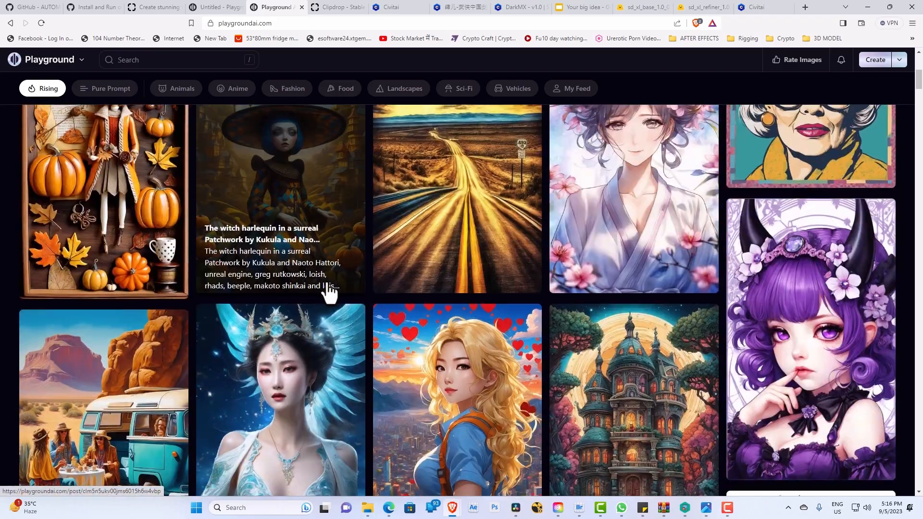
scroll(289, 218, down, 6)
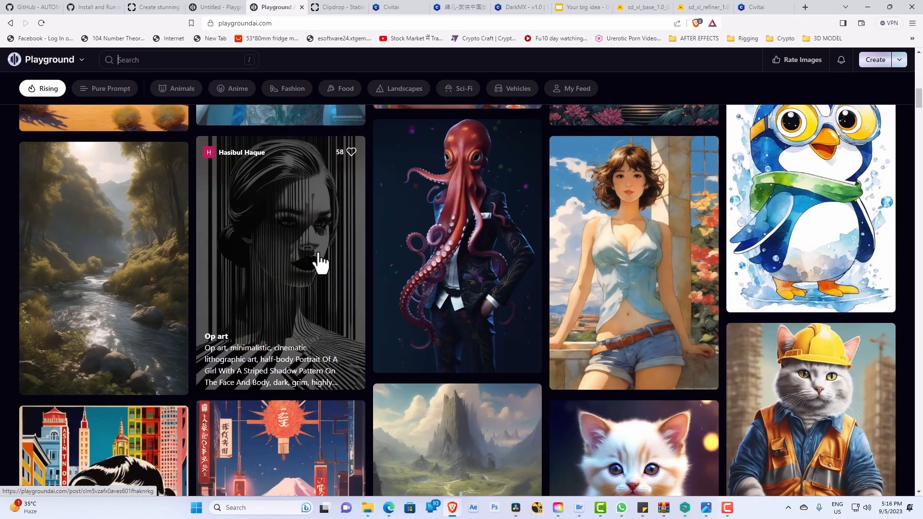
scroll(524, 268, down, 9)
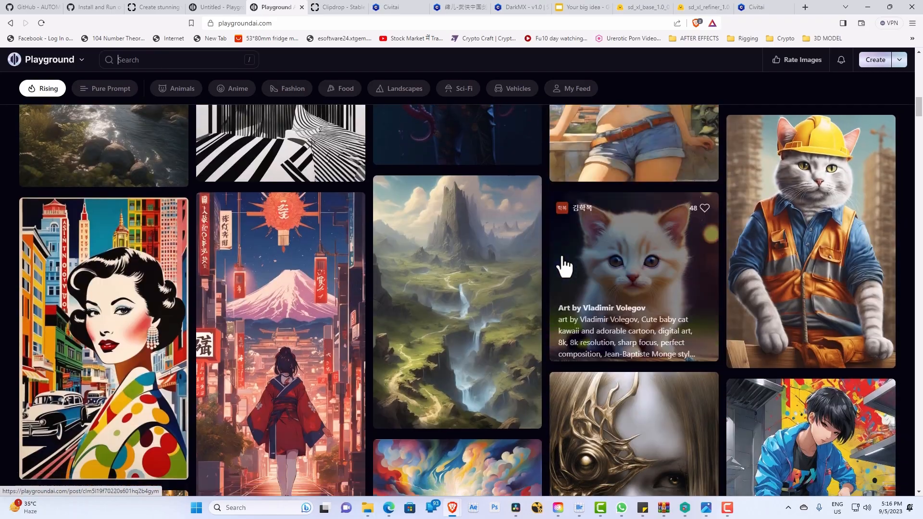
scroll(520, 253, up, 3)
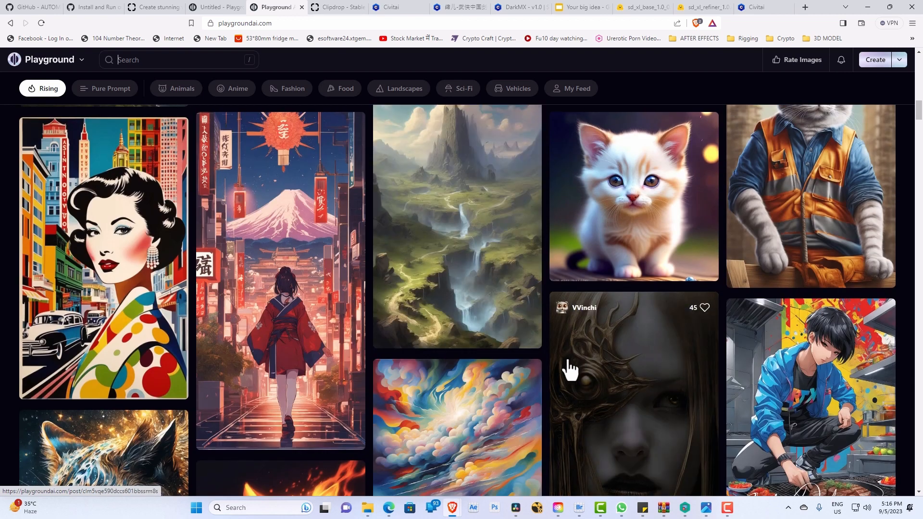
Step: Open the mystical valley landscape image, examine its prompt and generation details, and close it
click(473, 262)
triple_click(532, 201)
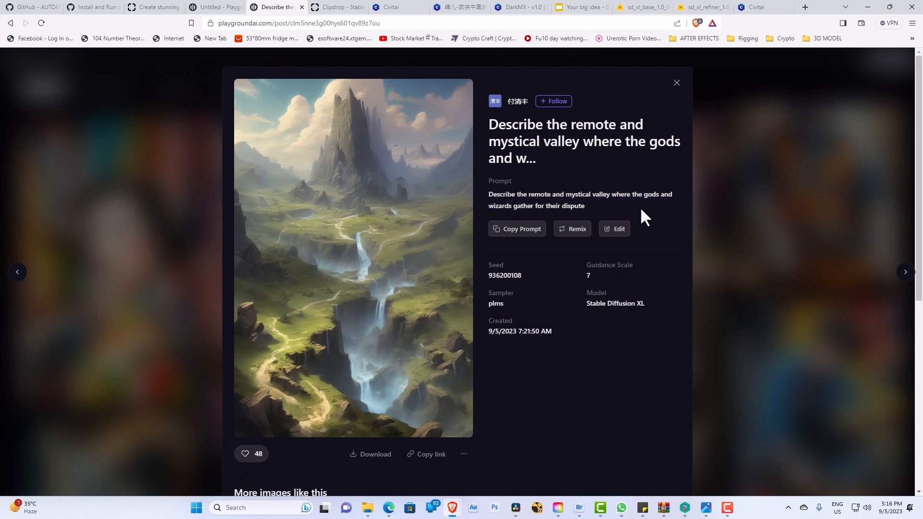
click(677, 85)
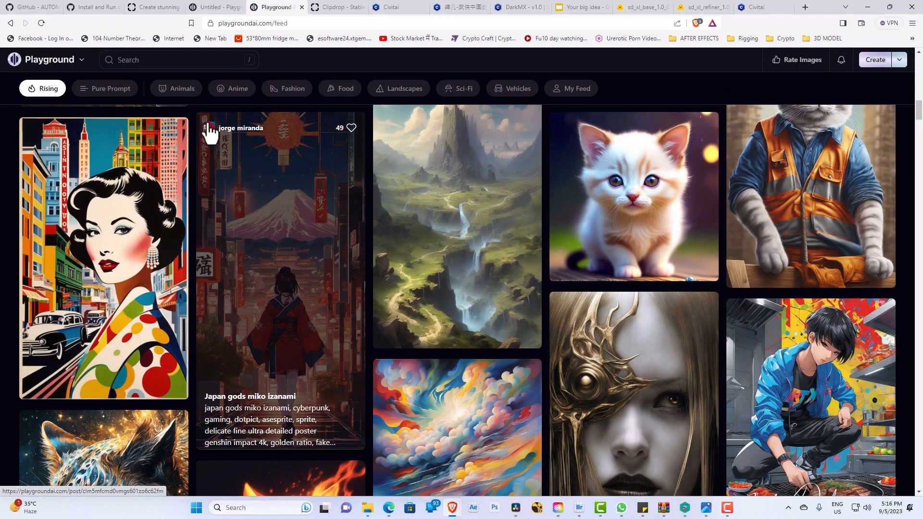
Step: Search all of Playground for "shiva" and browse the resulting images
click(163, 61)
text(shiva)
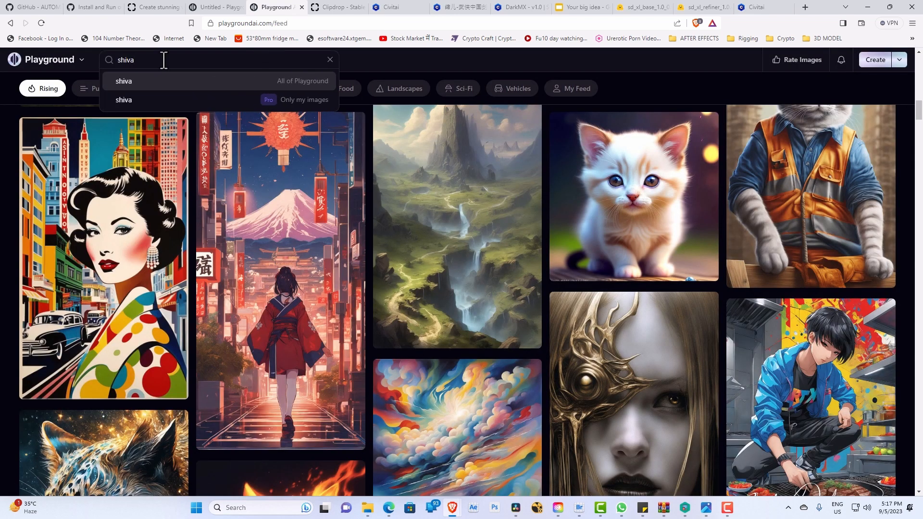
click(168, 84)
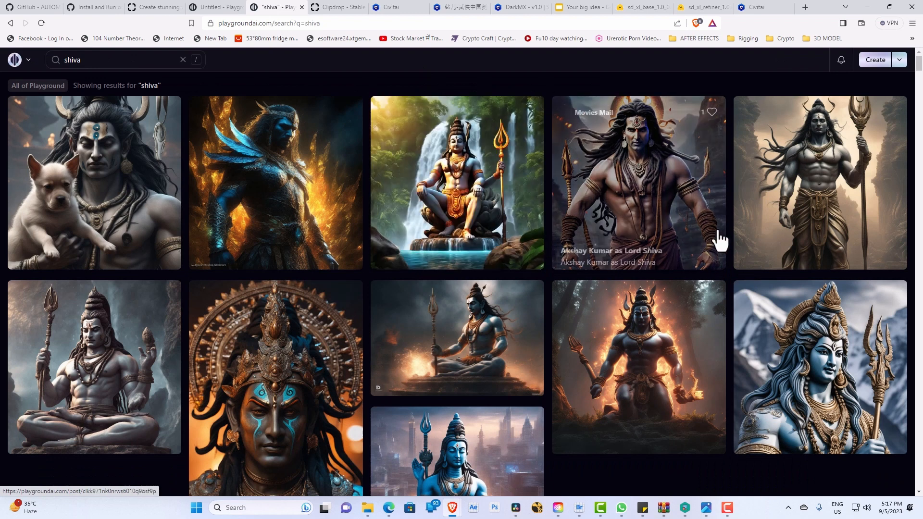
scroll(608, 264, down, 3)
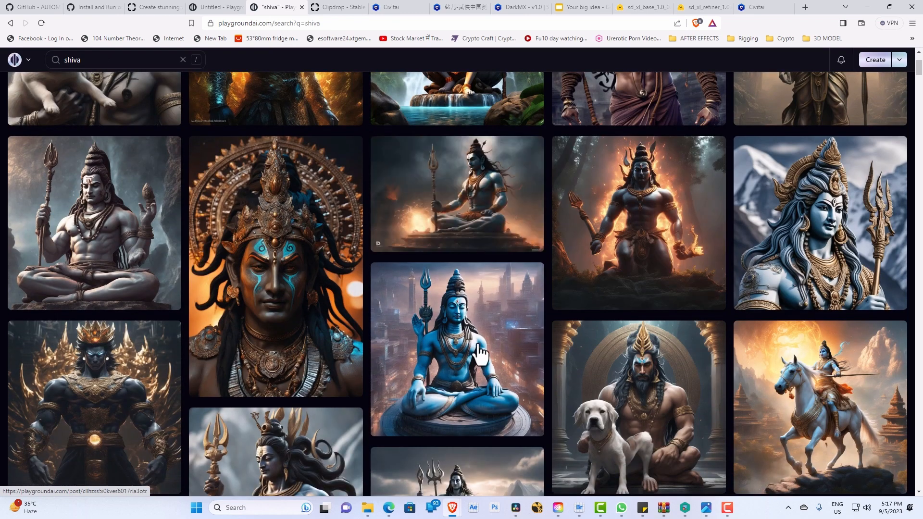
scroll(500, 382, down, 5)
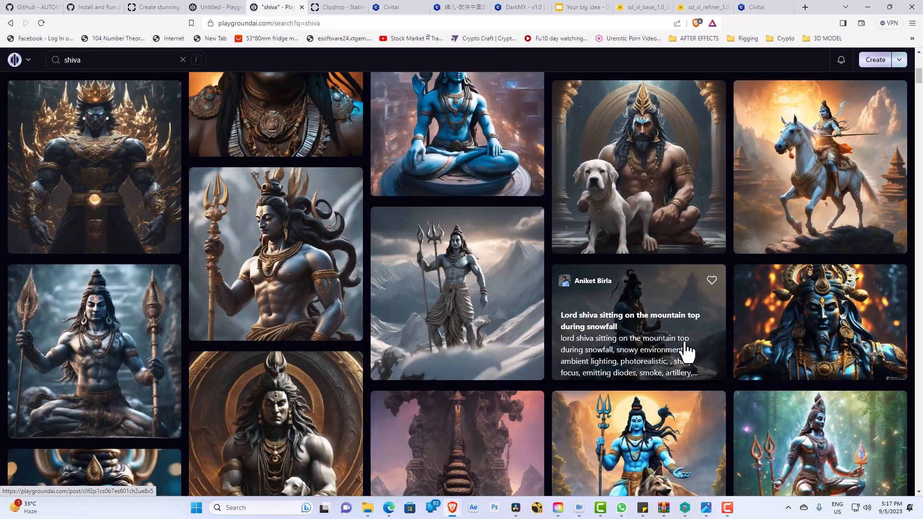
Step: Browse the "shiva" results, open the "Lord shiva in snow mountains with dramatic sky" image, examine its prompt and generation details, and close it
scroll(454, 290, down, 3)
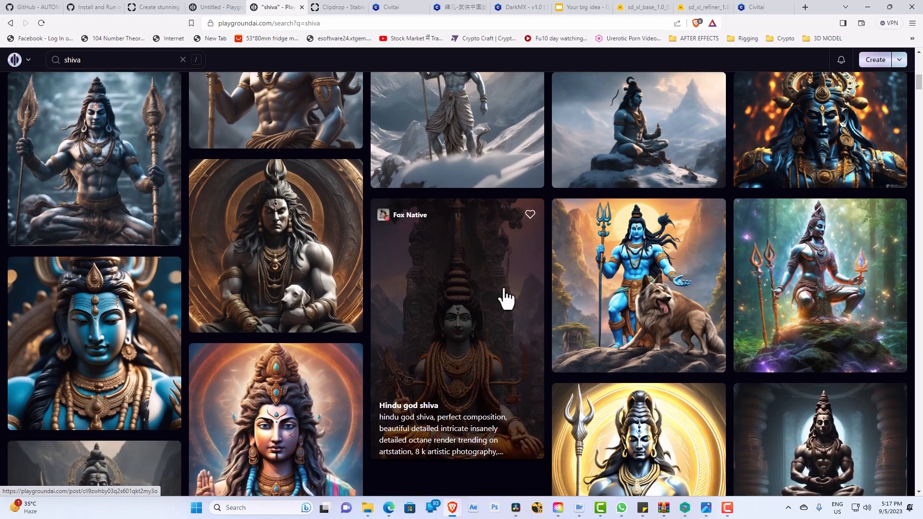
scroll(510, 300, up, 3)
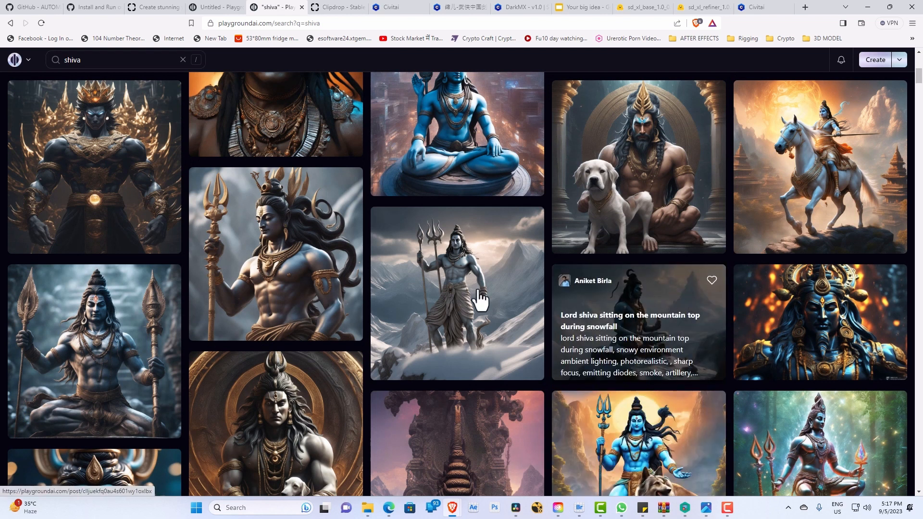
click(483, 283)
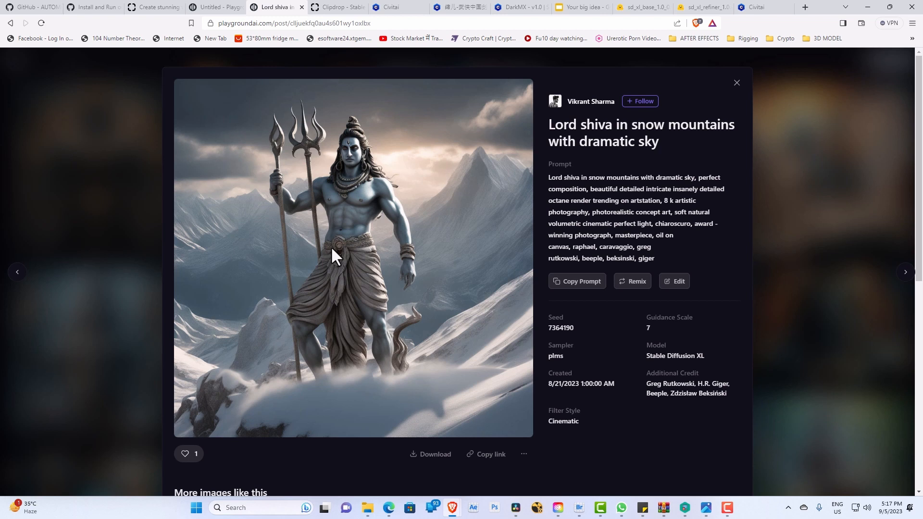
click(737, 82)
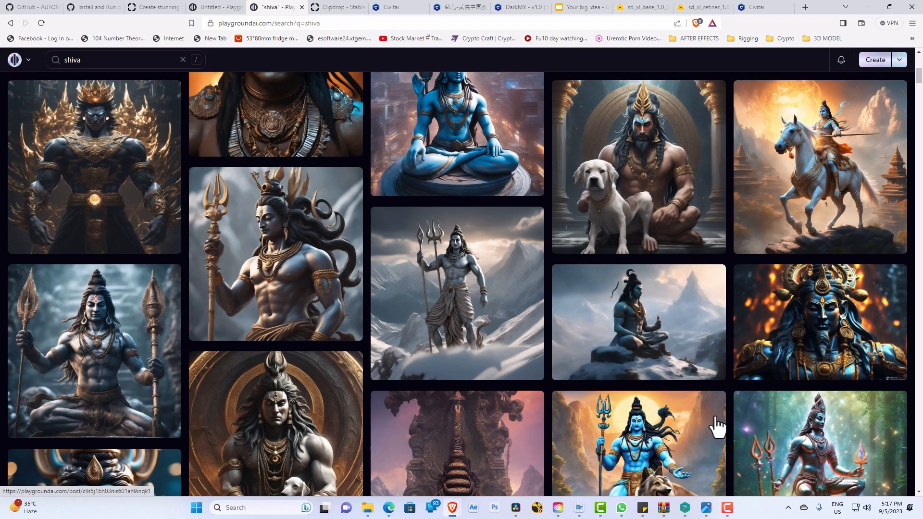
Step: Open the "Lord shiva sitting on the mountain top during snowfall" image and review its prompt, generation details and similar images
click(671, 301)
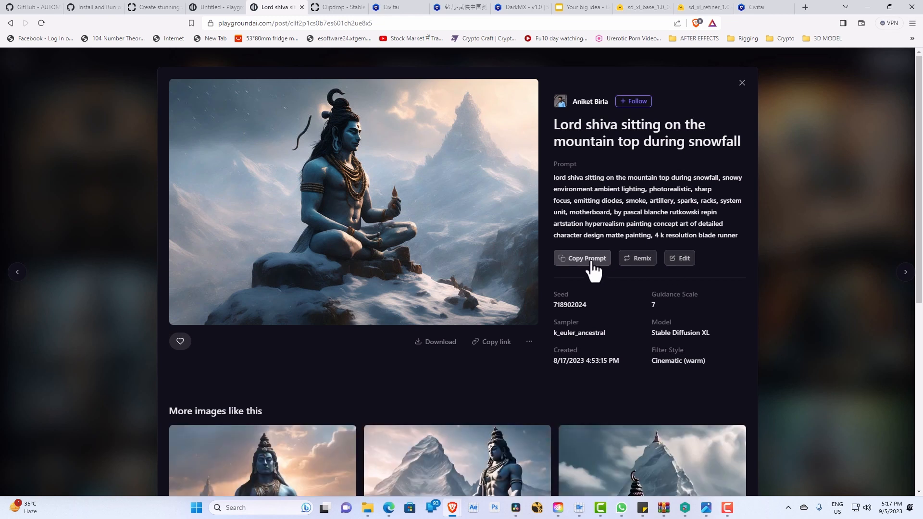
scroll(592, 270, down, 5)
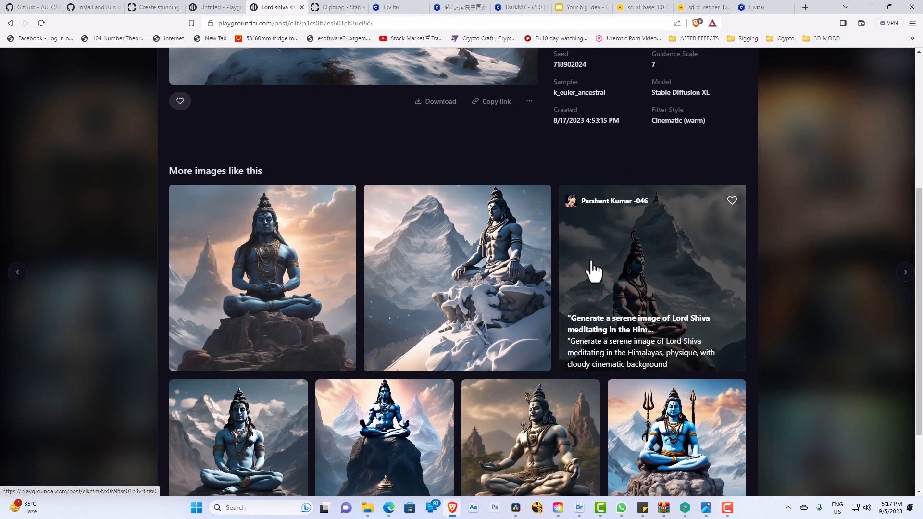
scroll(456, 295, down, 2)
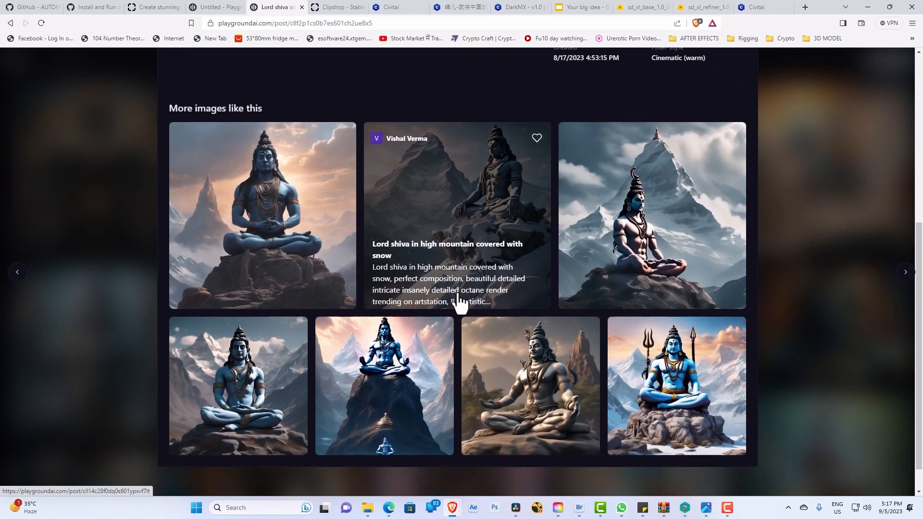
scroll(481, 302, up, 2)
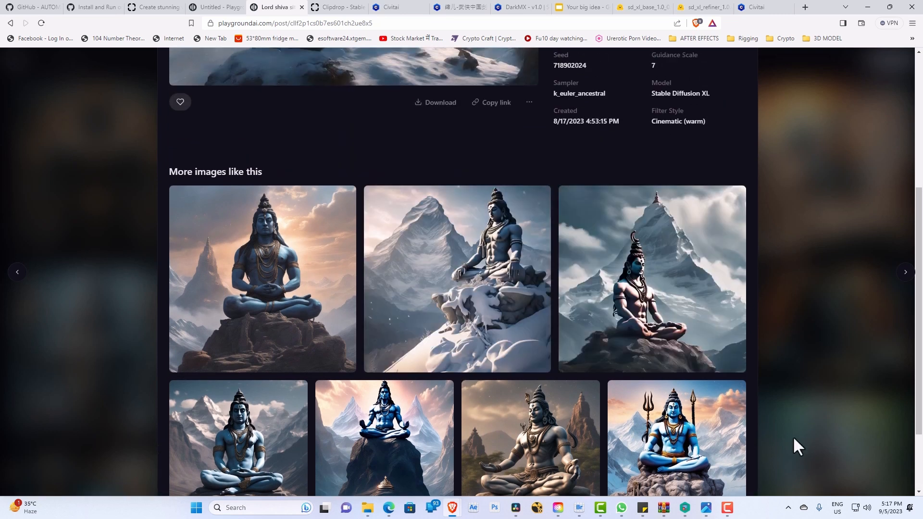
scroll(655, 368, up, 5)
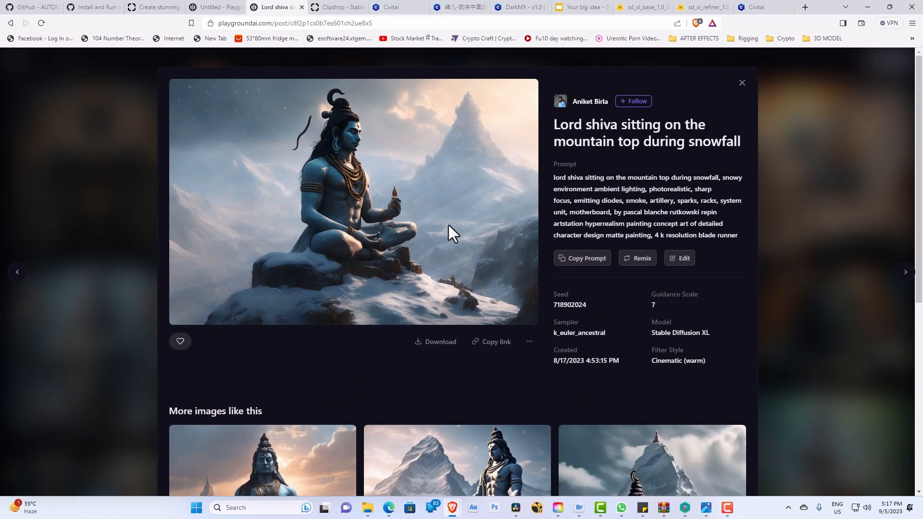
Step: Open the similar image of Shiva meditating on kailash Parvat and copy its prompt
scroll(453, 231, down, 2)
scroll(453, 230, down, 1)
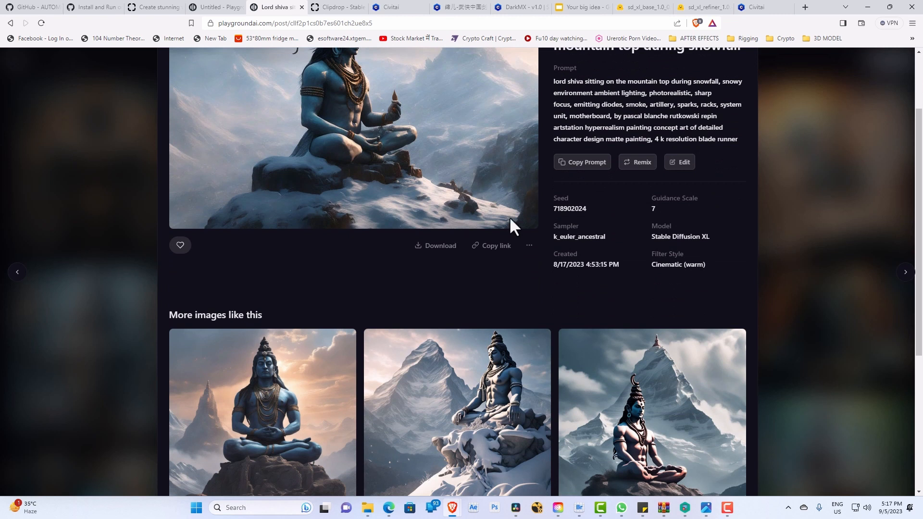
scroll(283, 404, down, 3)
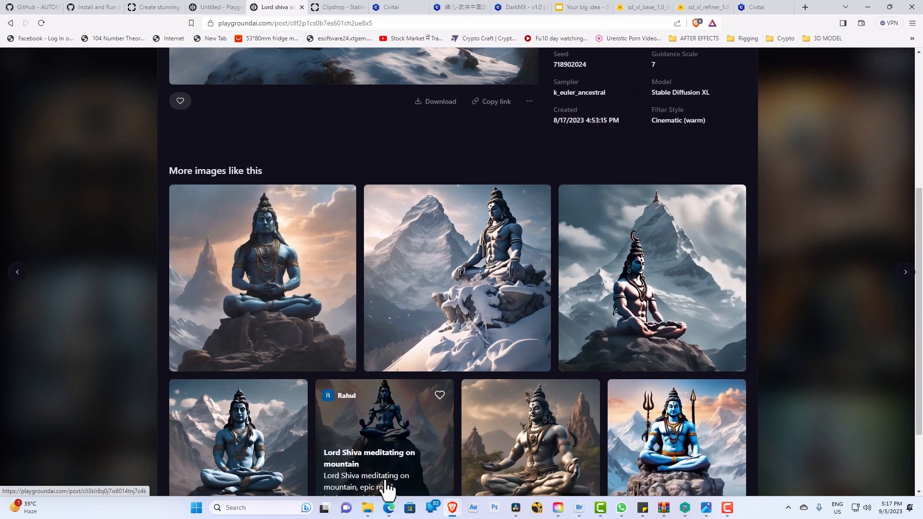
click(294, 260)
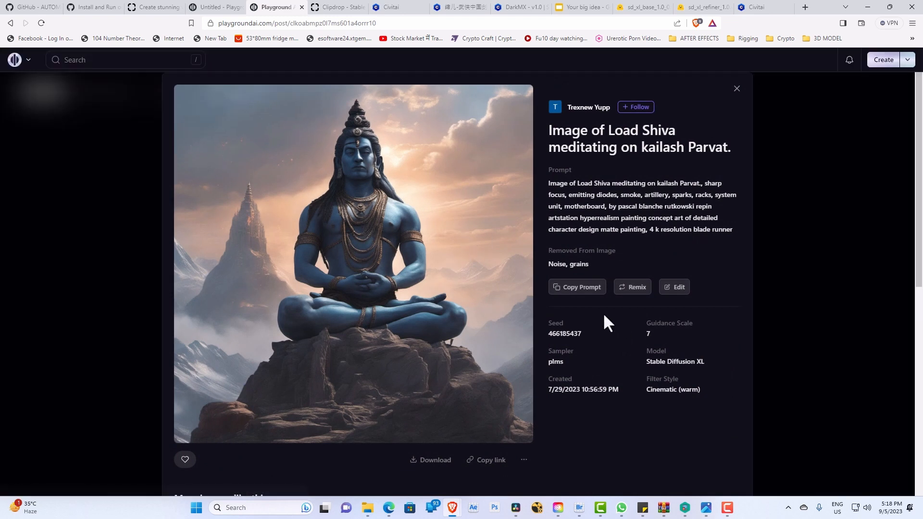
click(581, 296)
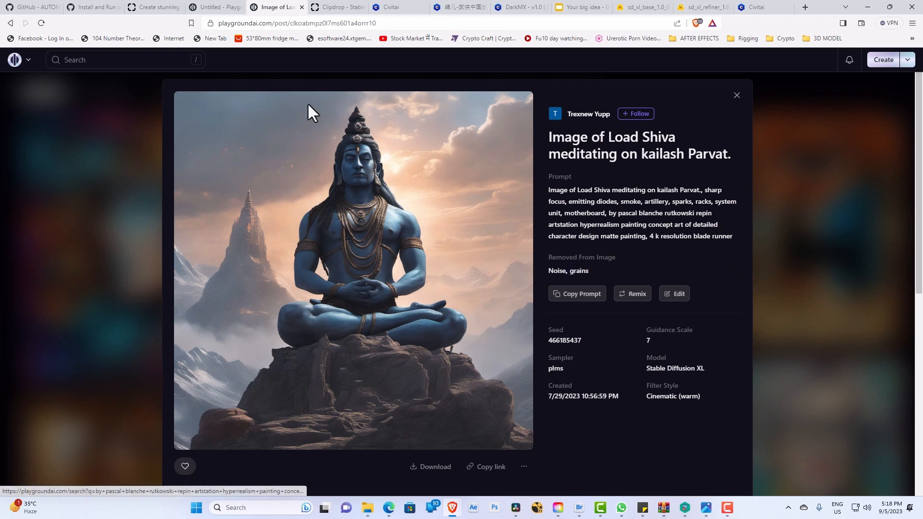
Step: Start creating an image in the canvas and replace the existing prompt with the copied kailash Parvat prompt
click(221, 11)
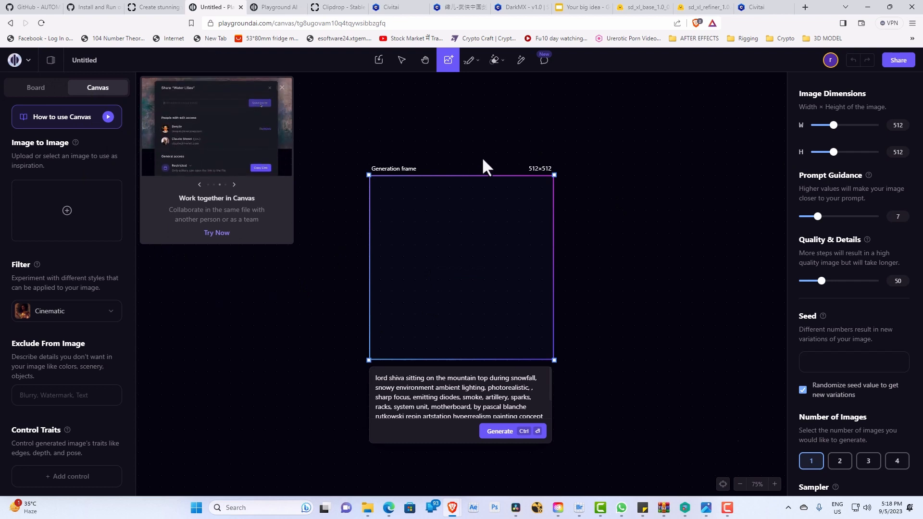
click(273, 7)
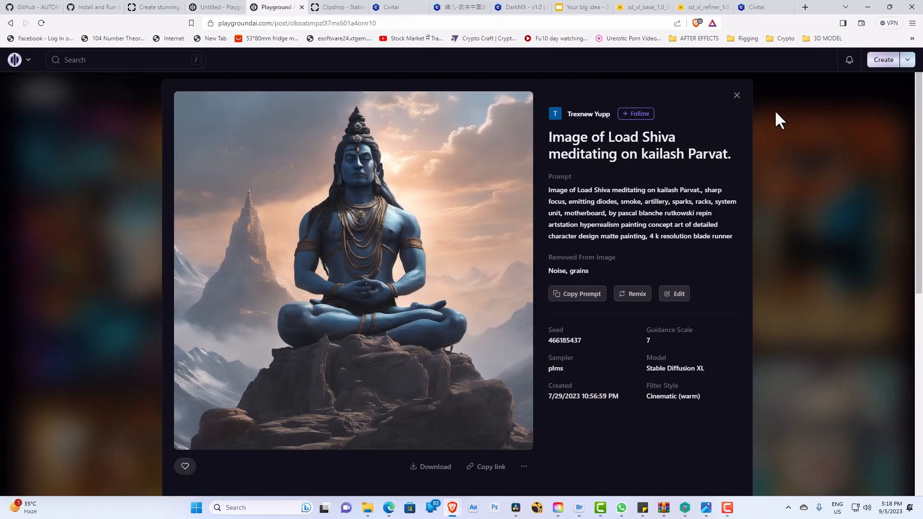
click(211, 7)
click(277, 7)
click(891, 60)
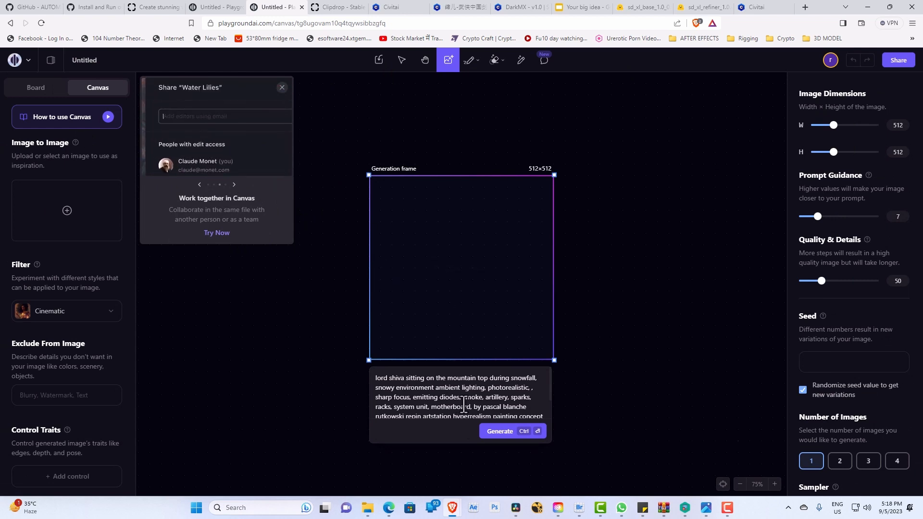
triple_click(435, 385)
key(ctrl+v)
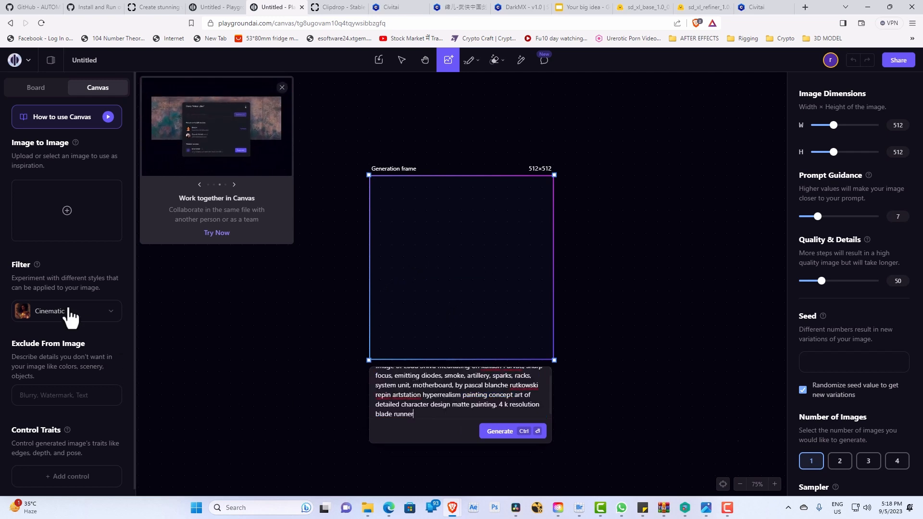
Step: Exclude "noise, low res, blur" from the canvas image
click(82, 397)
text(nois)
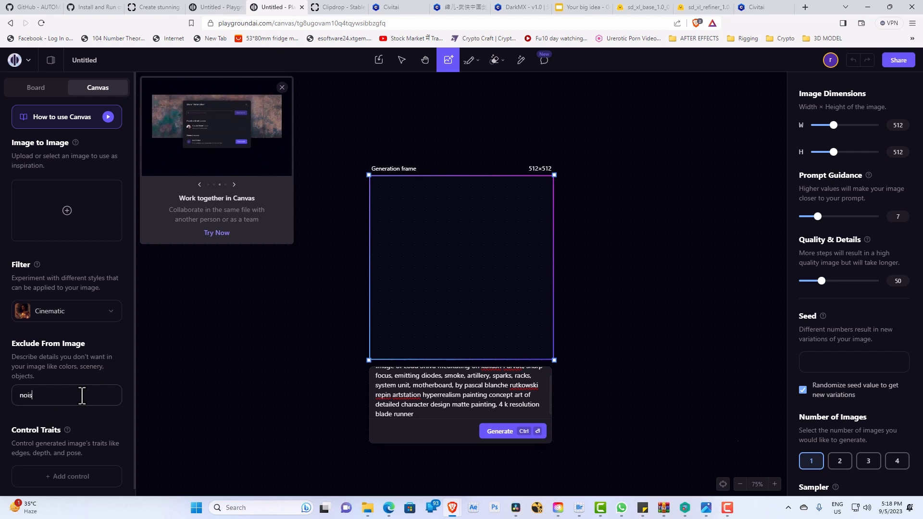
text(e, low)
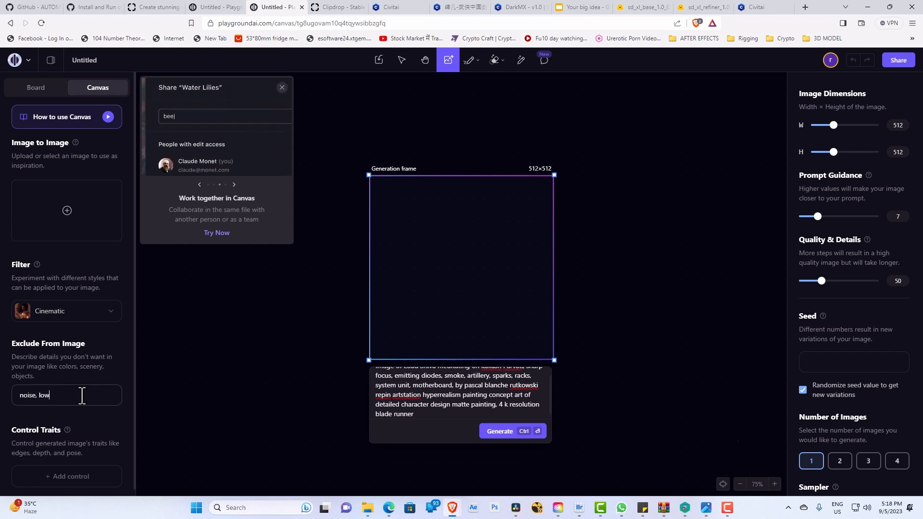
text( res)
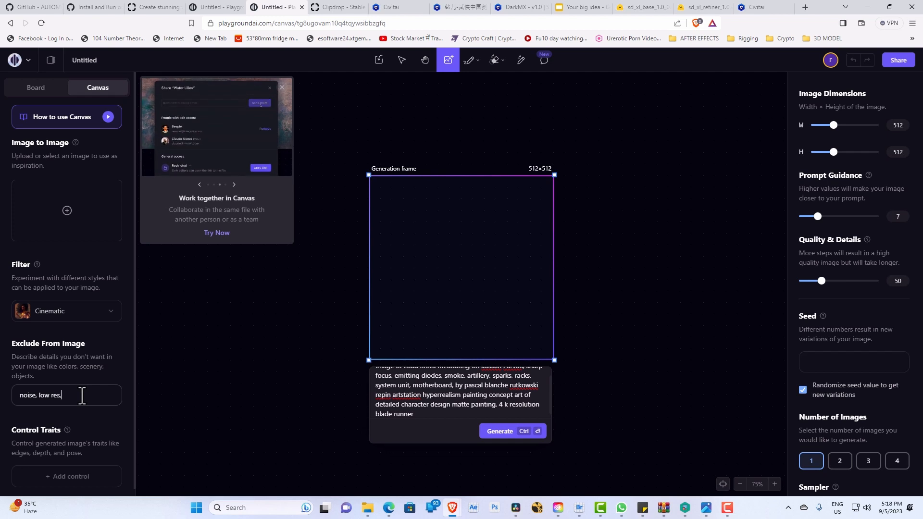
text(, blur)
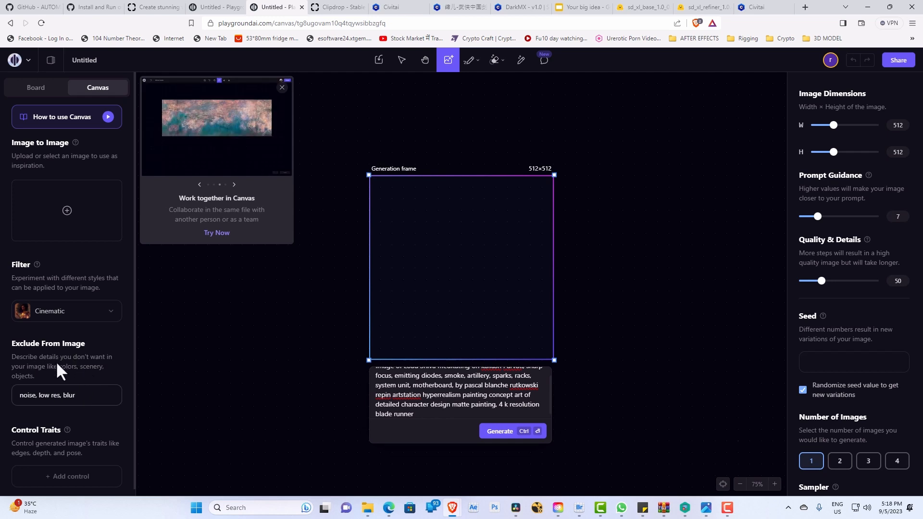
Step: Look over the generation settings and sampler choices, keep pndm (plms), and generate one image in the 512×512 frame
scroll(109, 380, down, 1)
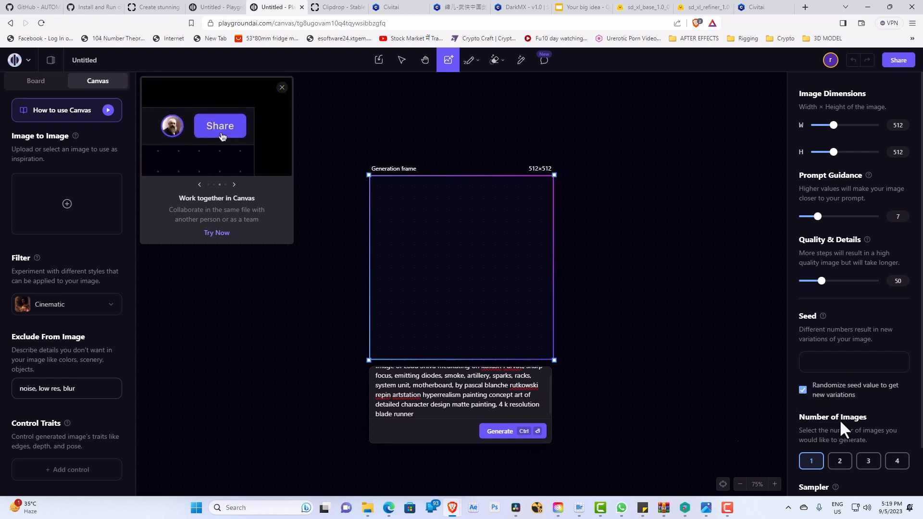
scroll(841, 420, down, 1)
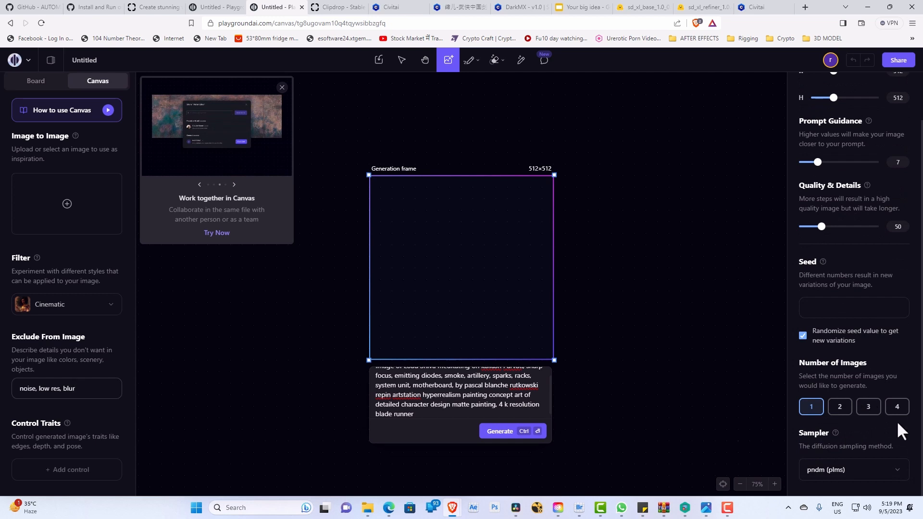
click(864, 465)
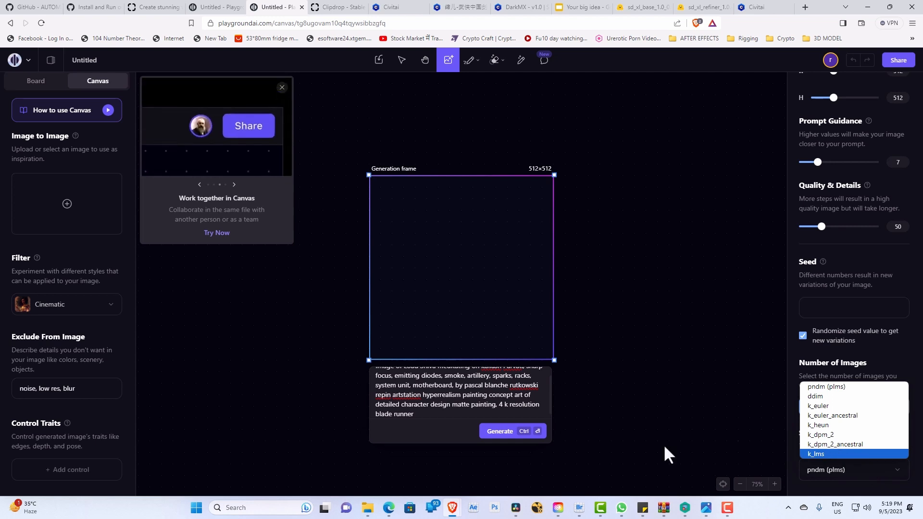
click(631, 399)
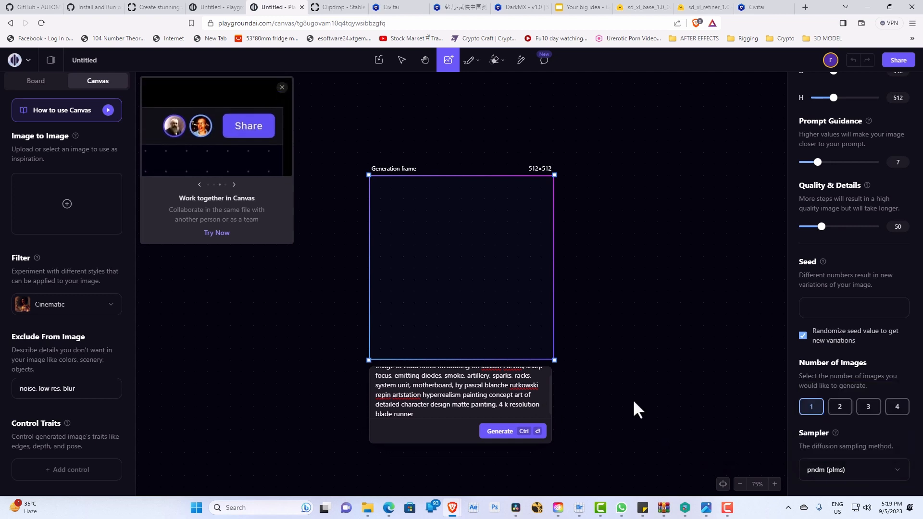
click(633, 399)
click(514, 304)
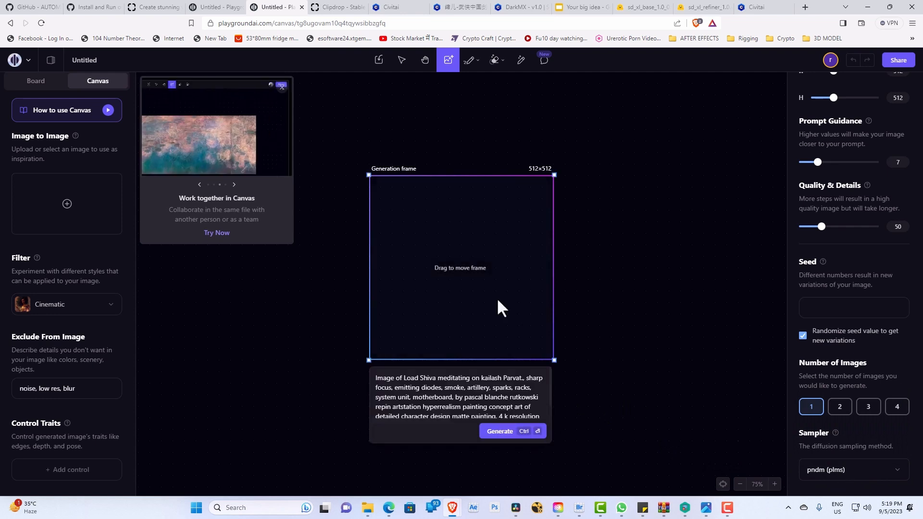
click(495, 432)
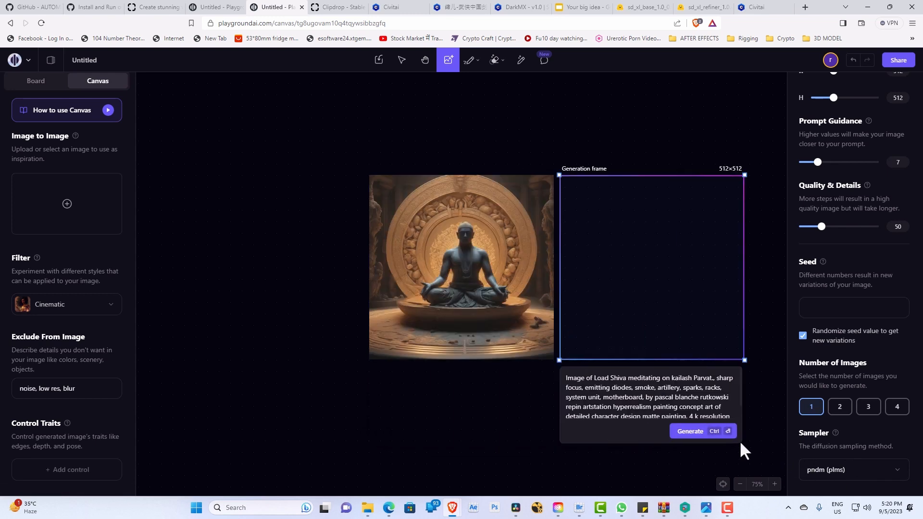
Step: Set the sampler to k_euler_ancestral and generate a second image from the same prompt
mouse_move(486, 296)
click(829, 466)
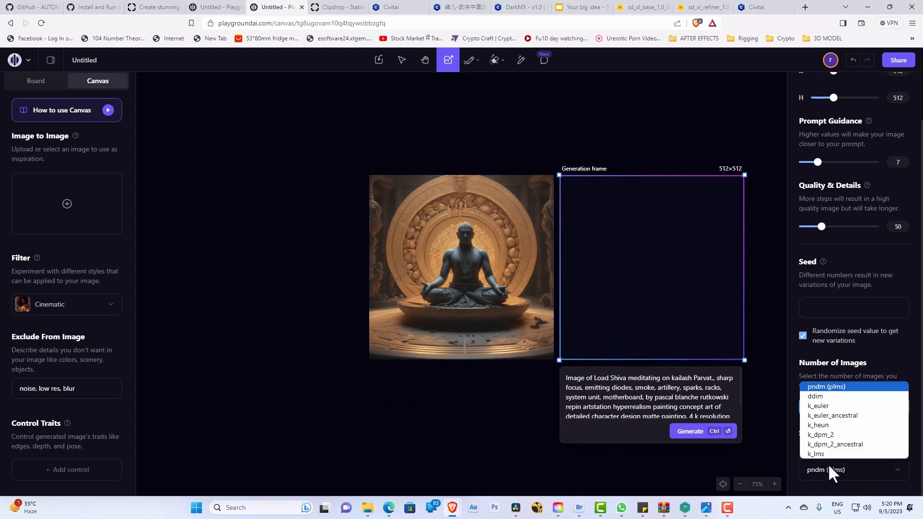
click(842, 417)
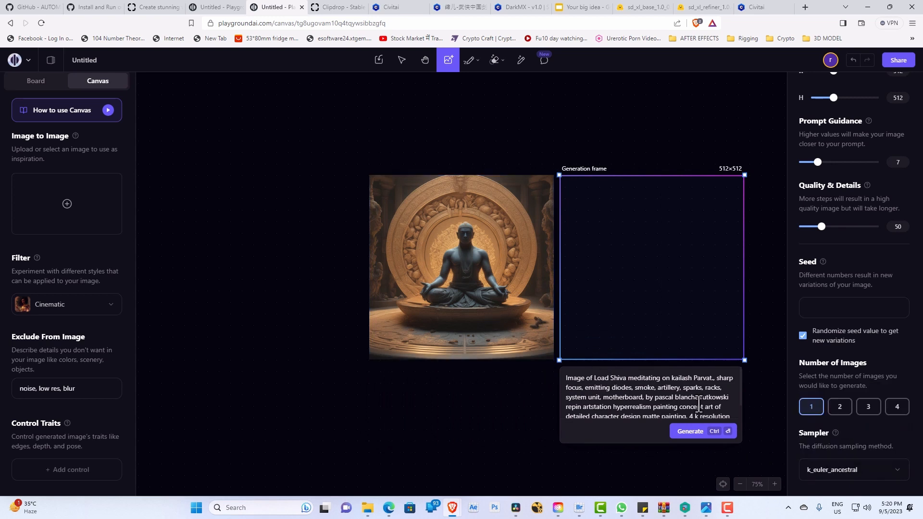
click(691, 433)
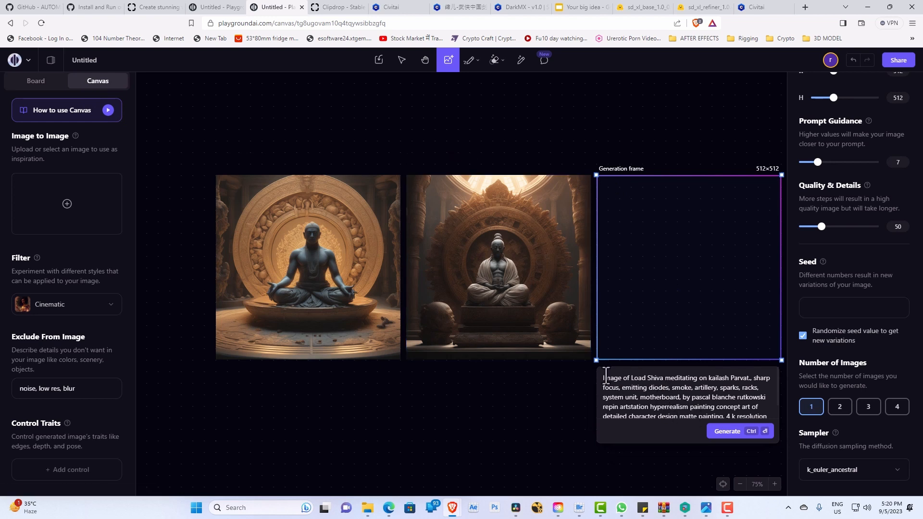
Step: Copy the canvas prompt, change from Canvas to Board, and paste it as the prompt for a Stable Diffusion XL image
drag(603, 379, 762, 418)
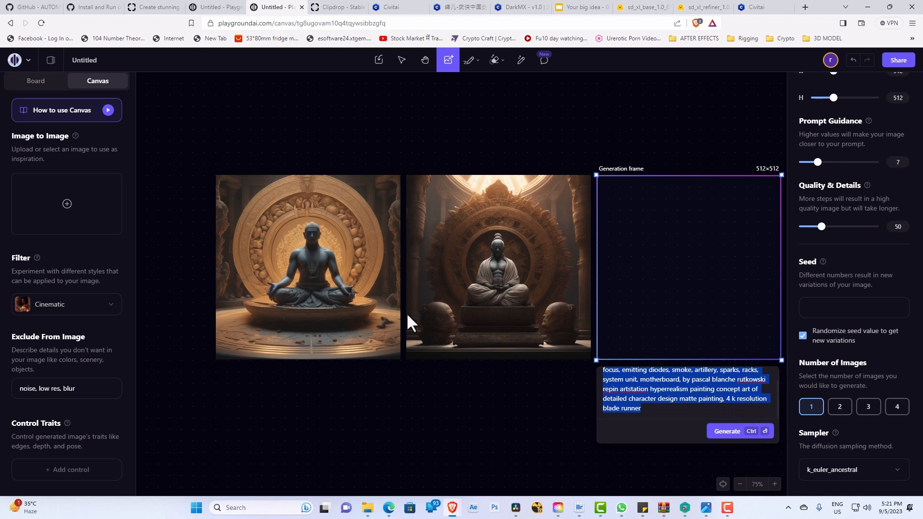
click(40, 86)
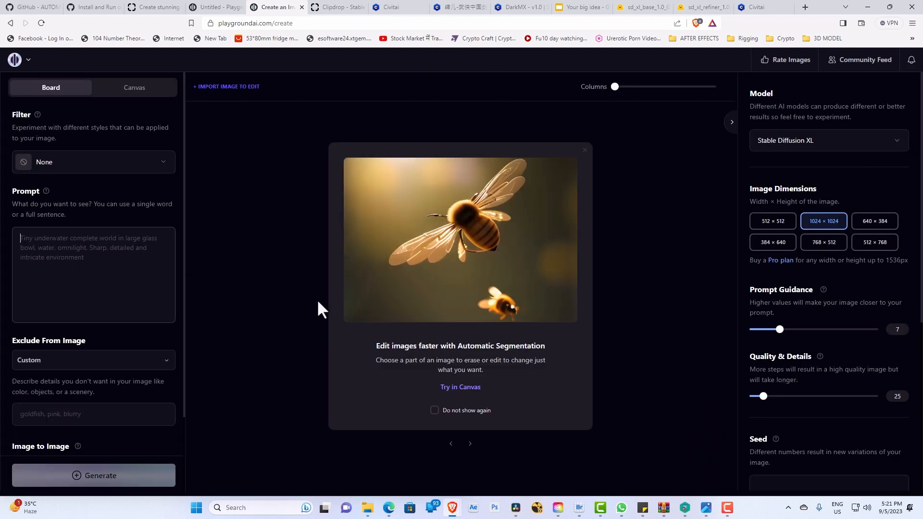
click(65, 253)
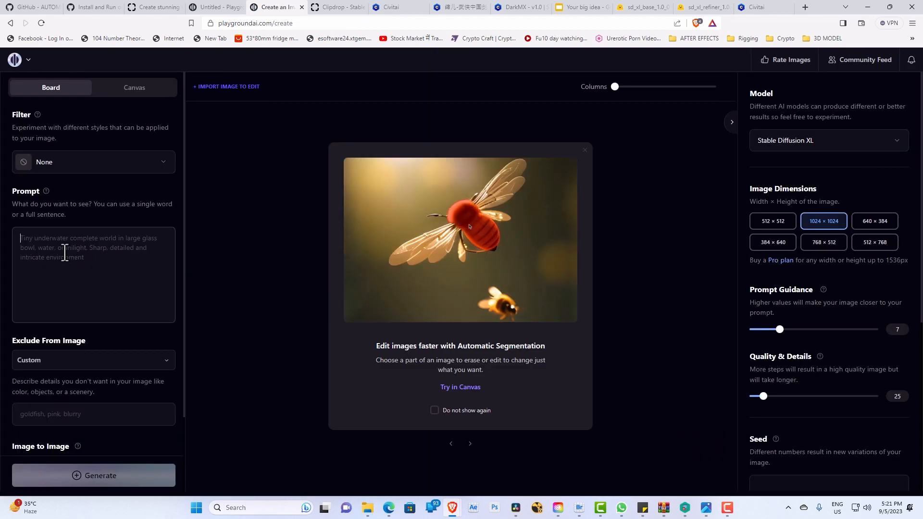
text(Image of Load Shiva meditating on kailash Parvat, sharp focus, emitting diodes, smoke, artillery, sparks, racks, system unit, motherboard, by pascal blanche rutkowski repin artstation hyperrealism painting concept art of detailed character design matte painting, 4 k resolution blade runner)
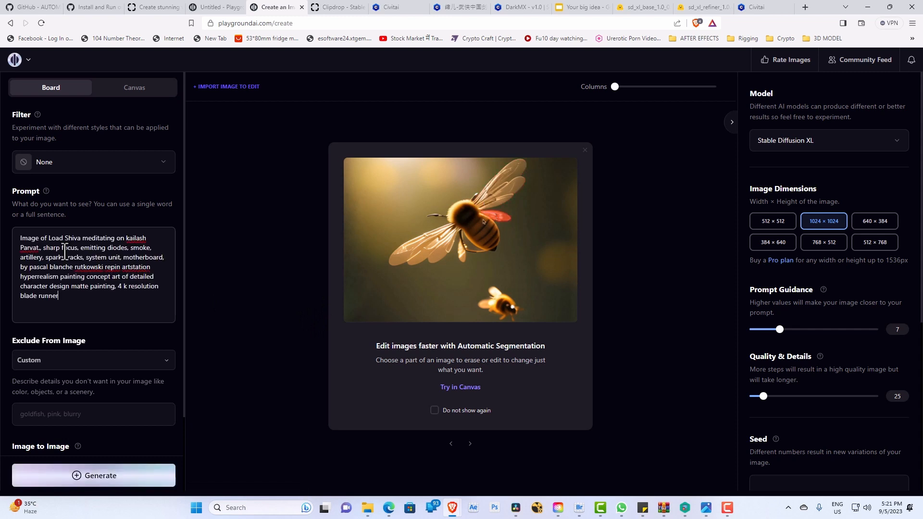
Step: Apply the Cinematic (warm) filter to the board image
click(135, 165)
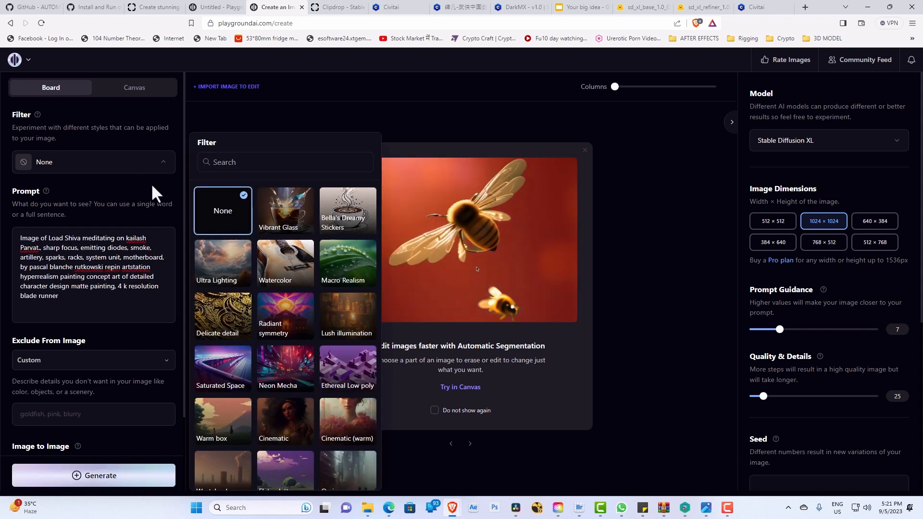
scroll(289, 377, down, 2)
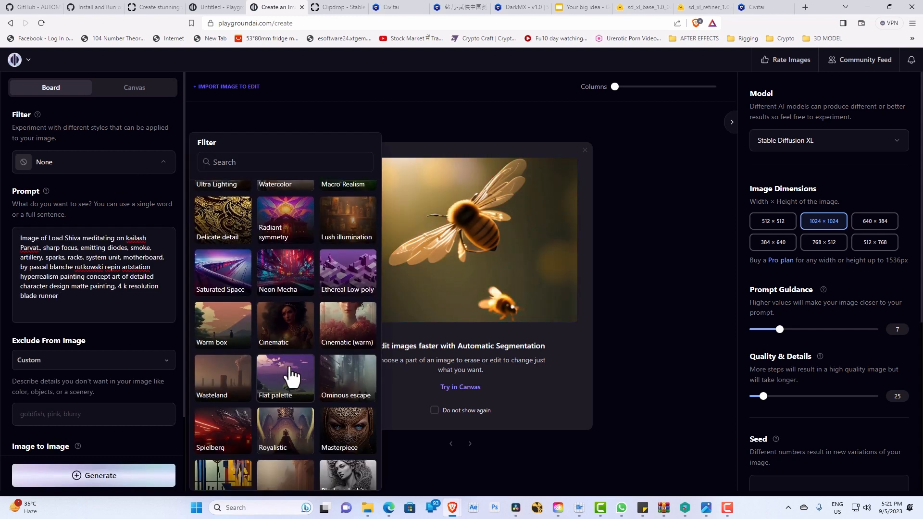
scroll(279, 399, down, 1)
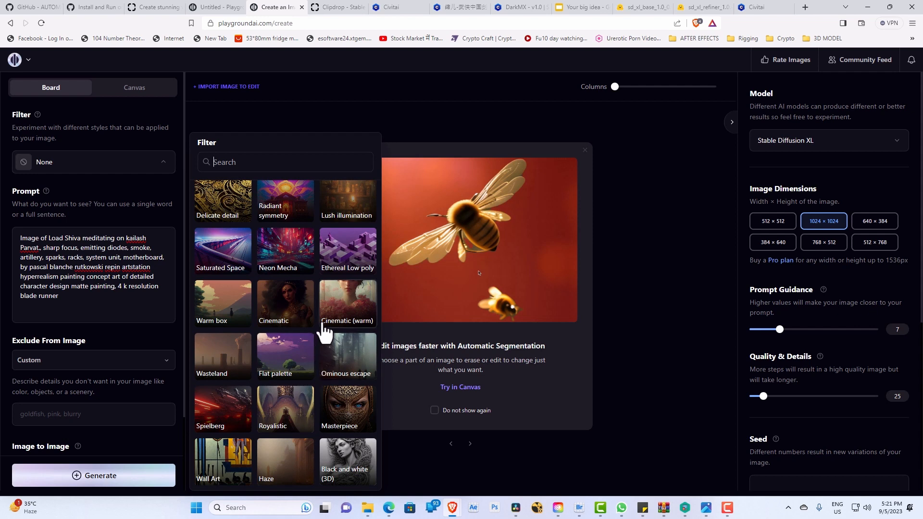
click(346, 313)
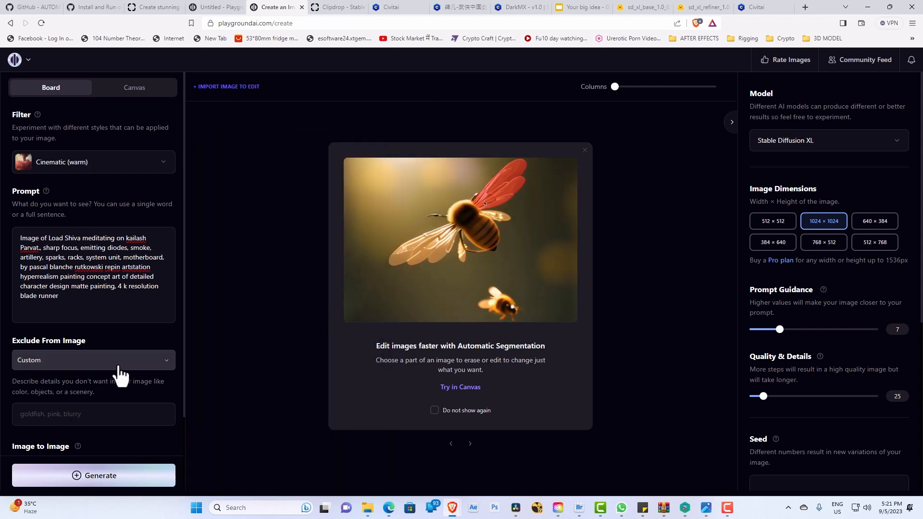
Step: Exclude "noise, blur, low res" from the board image
click(81, 415)
text(nois)
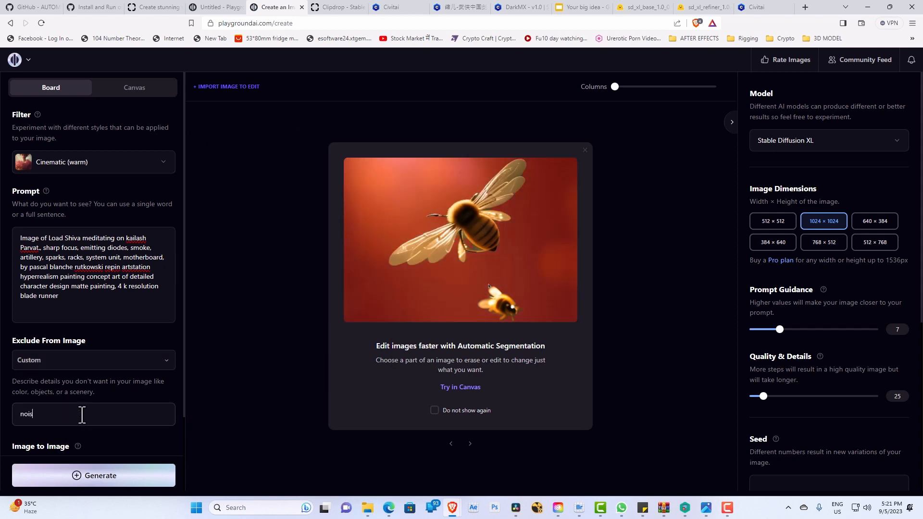
text(e, blu)
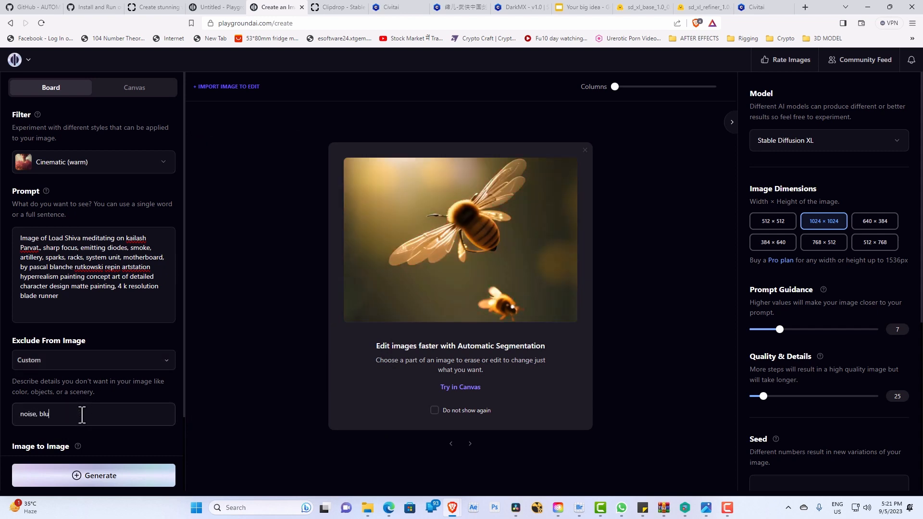
text(r, low res)
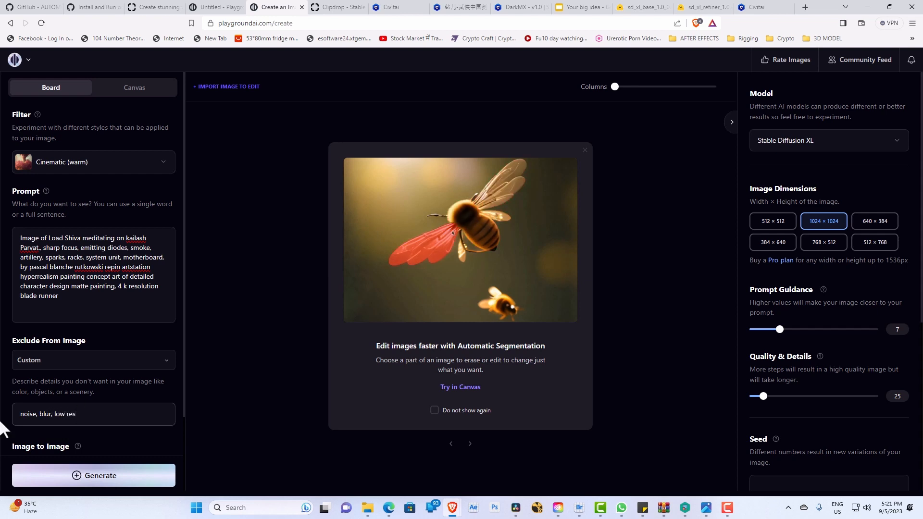
Step: Review the generation settings, keep the Stable Diffusion XL model at 1024 × 1024, and generate one image
scroll(58, 429, down, 2)
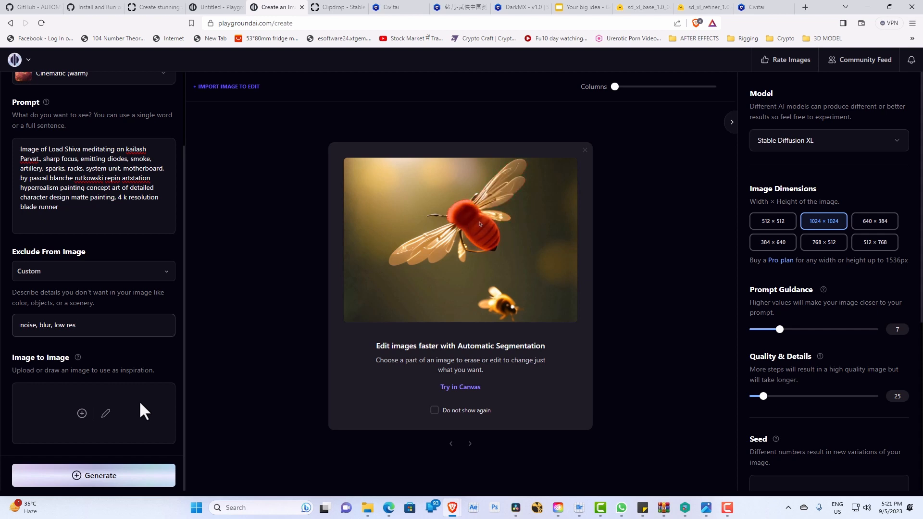
scroll(140, 400, up, 3)
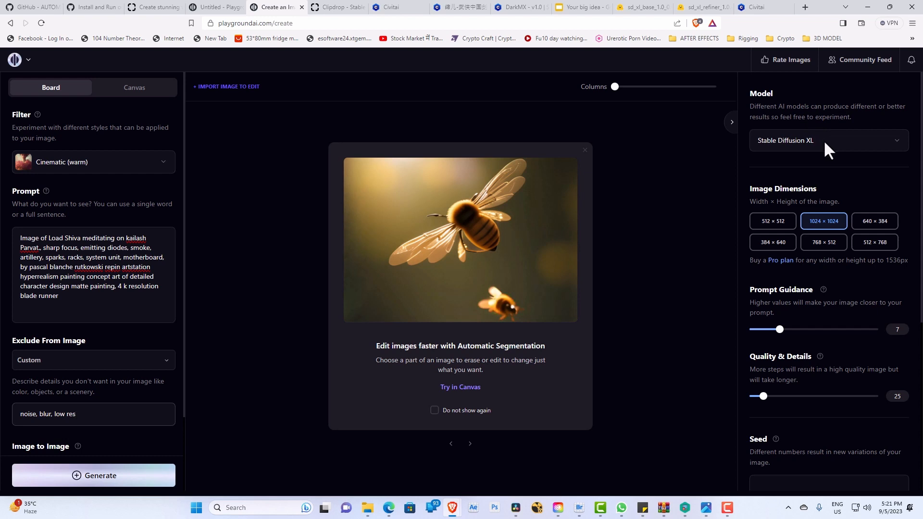
click(824, 140)
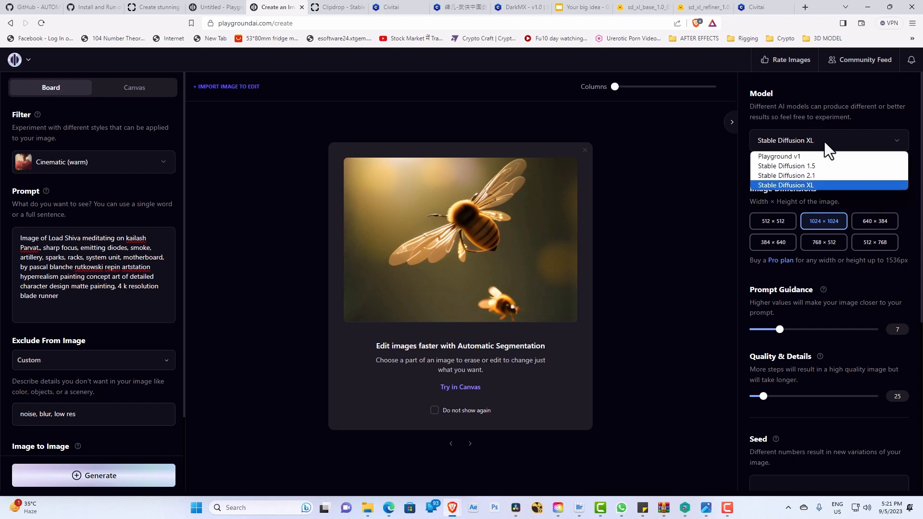
click(809, 184)
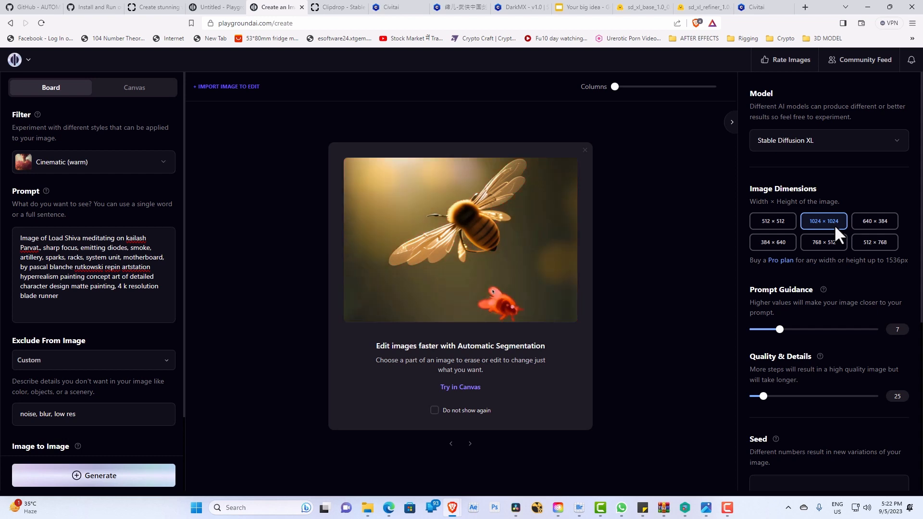
scroll(801, 279, down, 3)
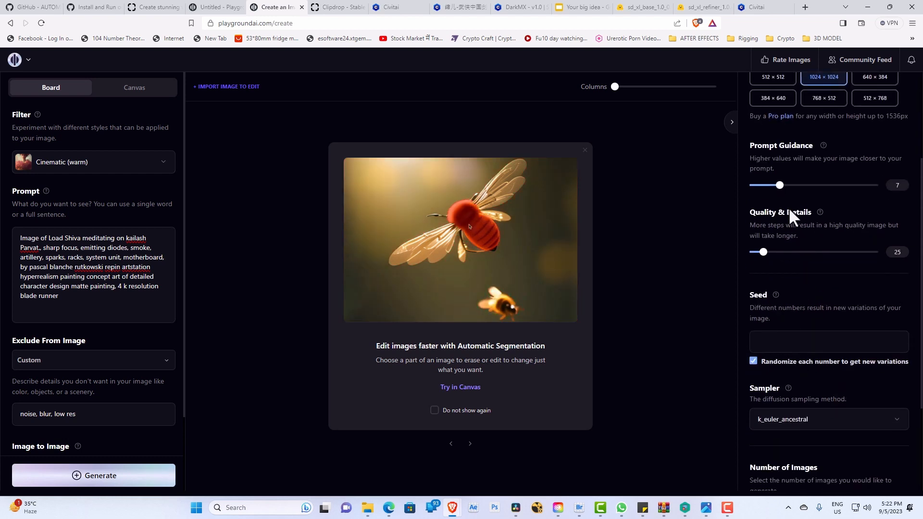
scroll(788, 348, down, 2)
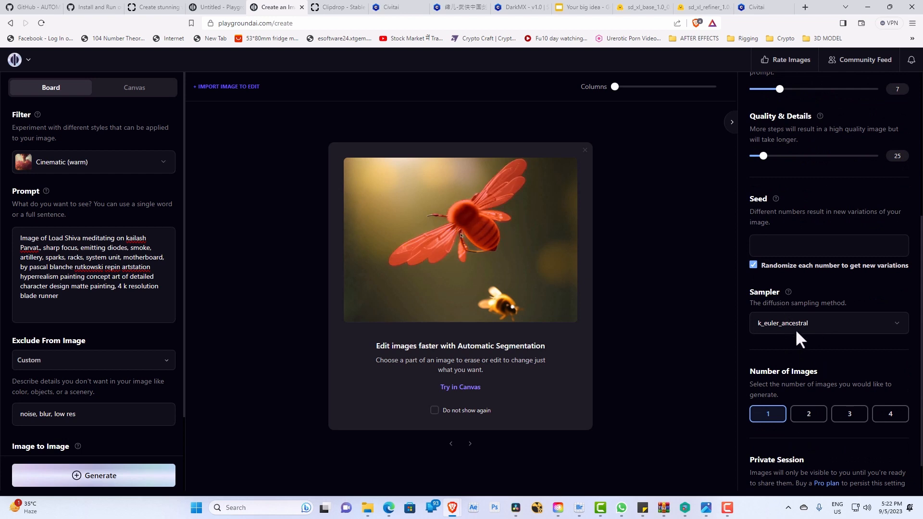
scroll(784, 341, down, 1)
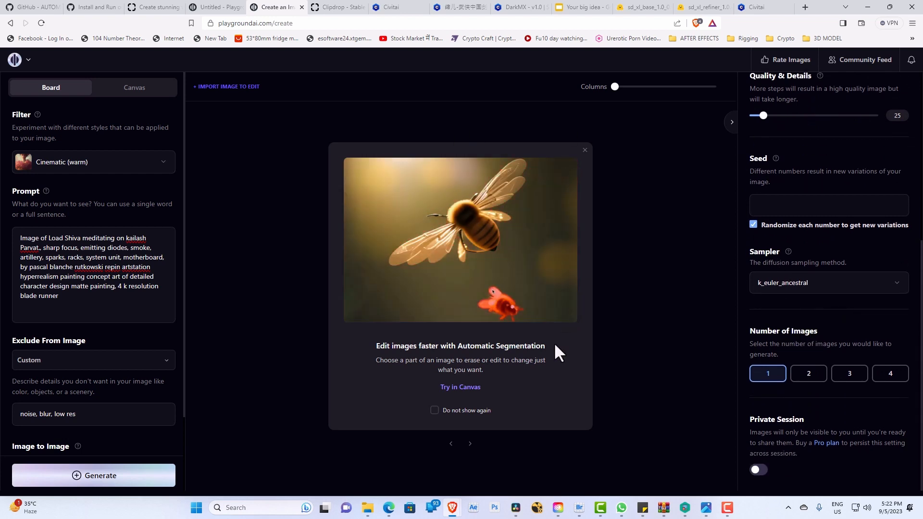
click(130, 474)
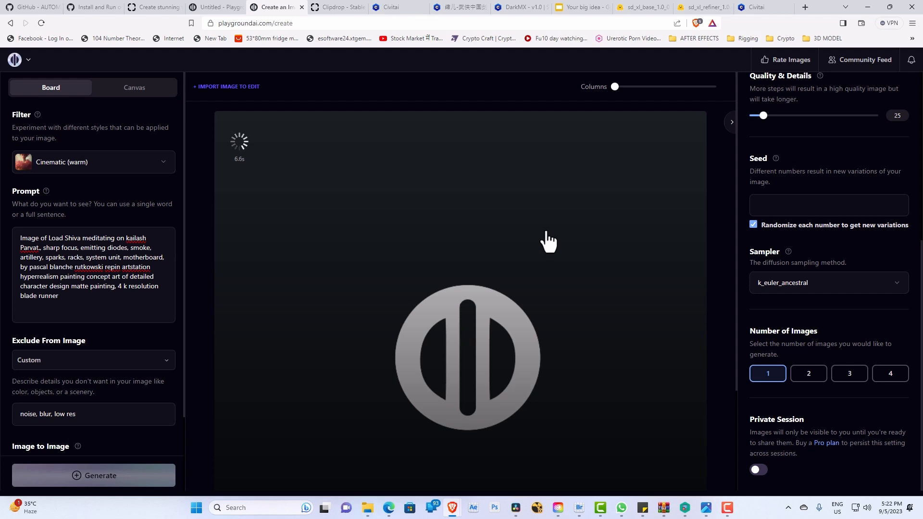
Step: Examine the generated Shiva image, the model settings and the full prompt text shown over the image
scroll(788, 222, up, 6)
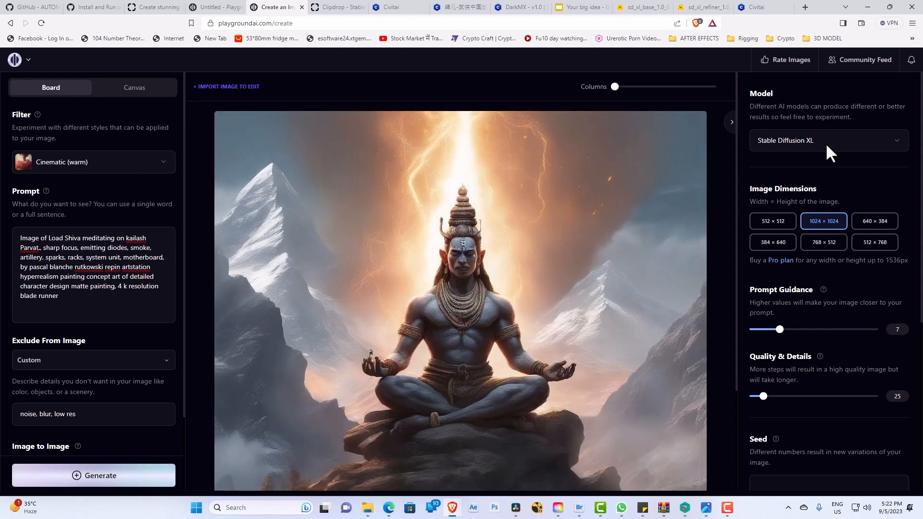
scroll(569, 367, down, 2)
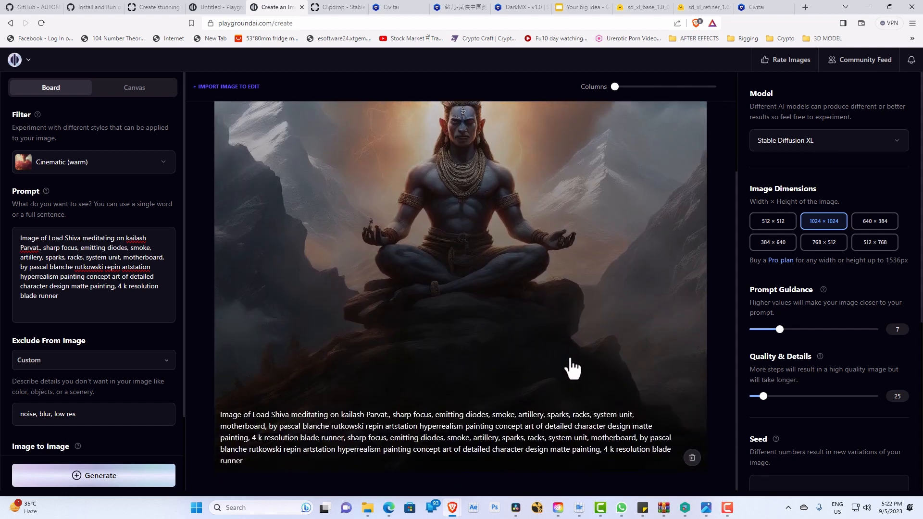
scroll(580, 370, up, 2)
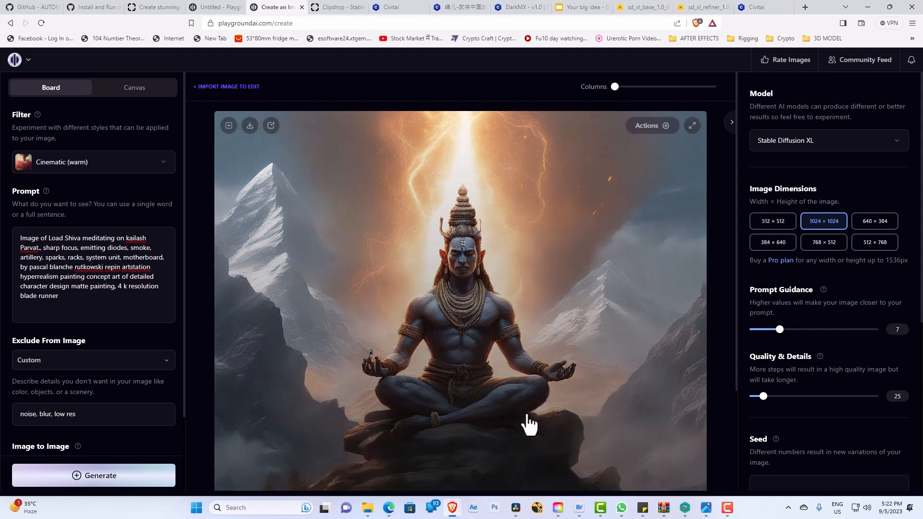
scroll(553, 409, down, 2)
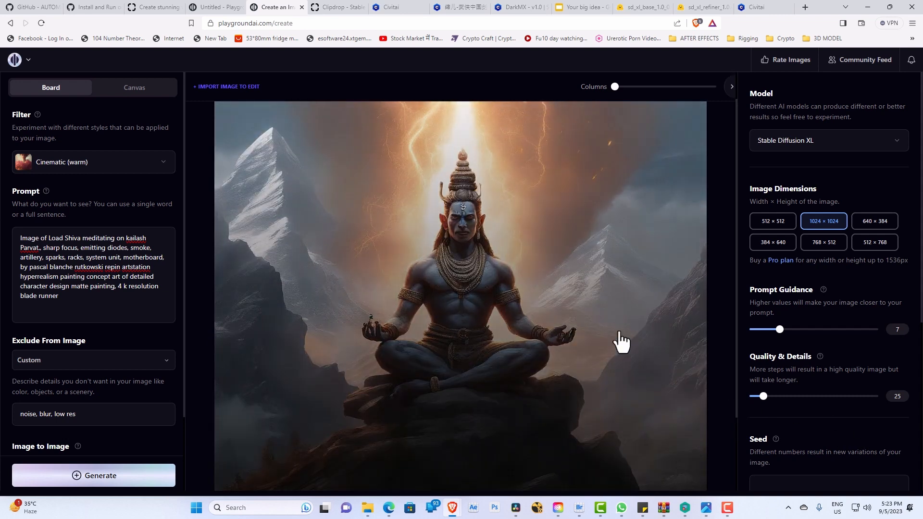
scroll(676, 406, down, 2)
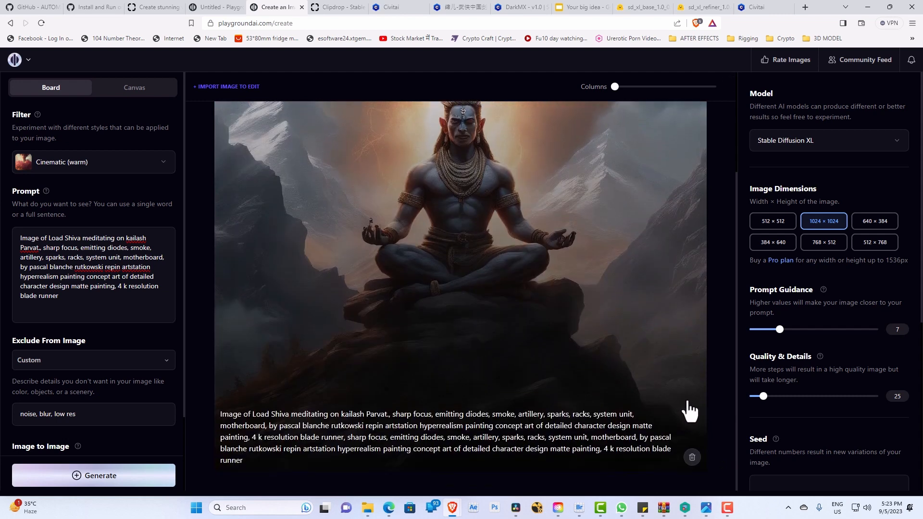
scroll(655, 326, up, 2)
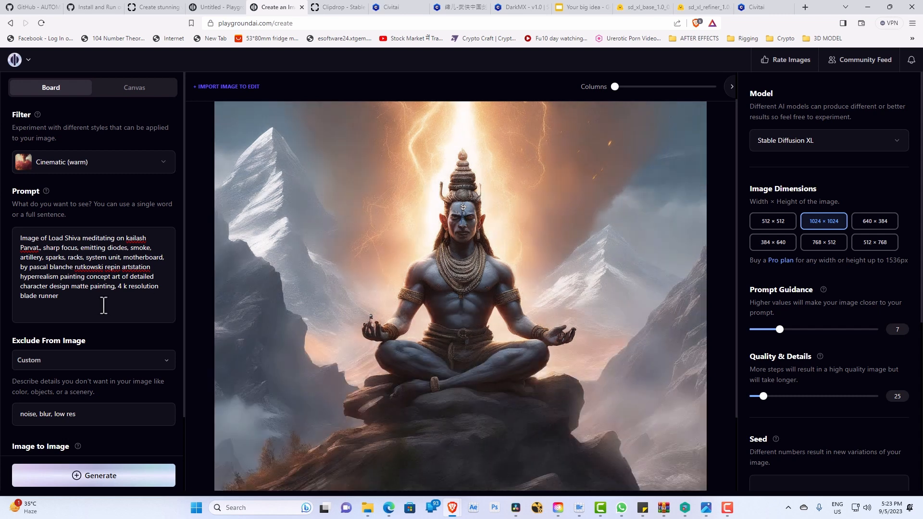
Step: Replace the prompt with "tiger wearing hat", generate a new image, and compare it with the previous one
drag(58, 296, 16, 231)
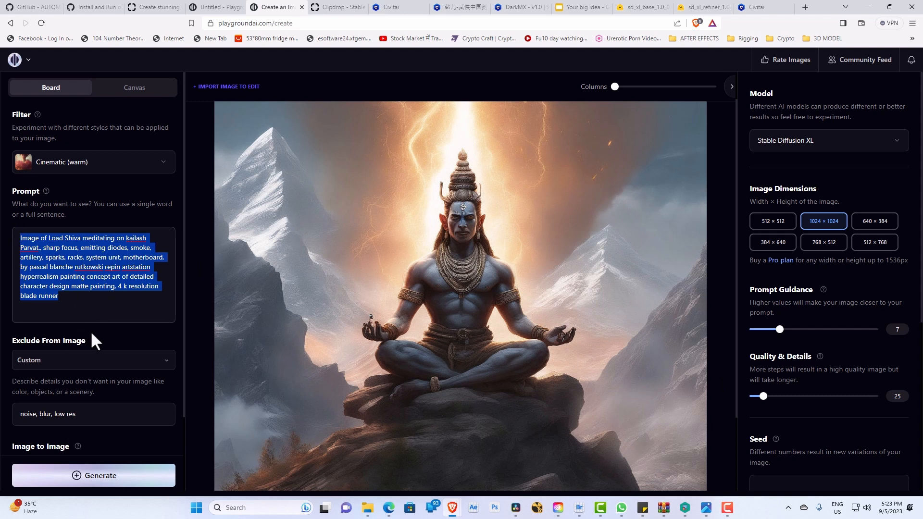
text(tiger)
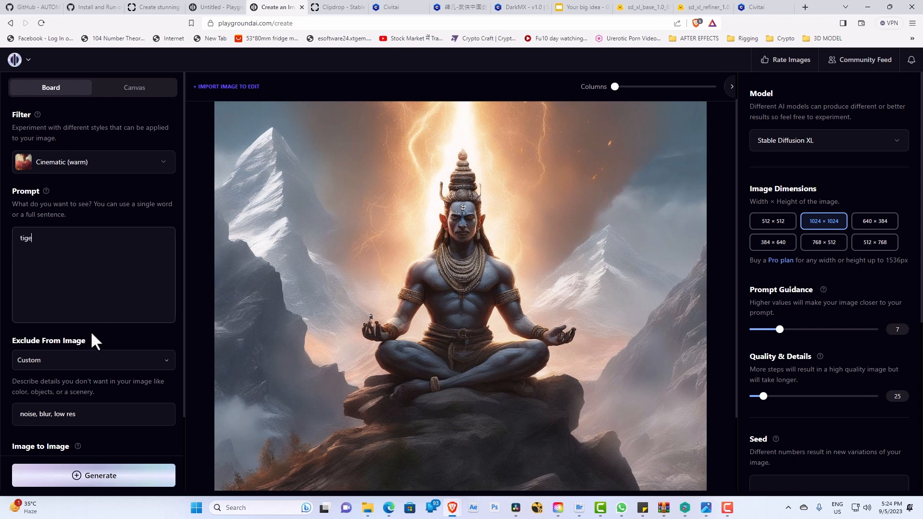
text( wearing hat)
click(79, 473)
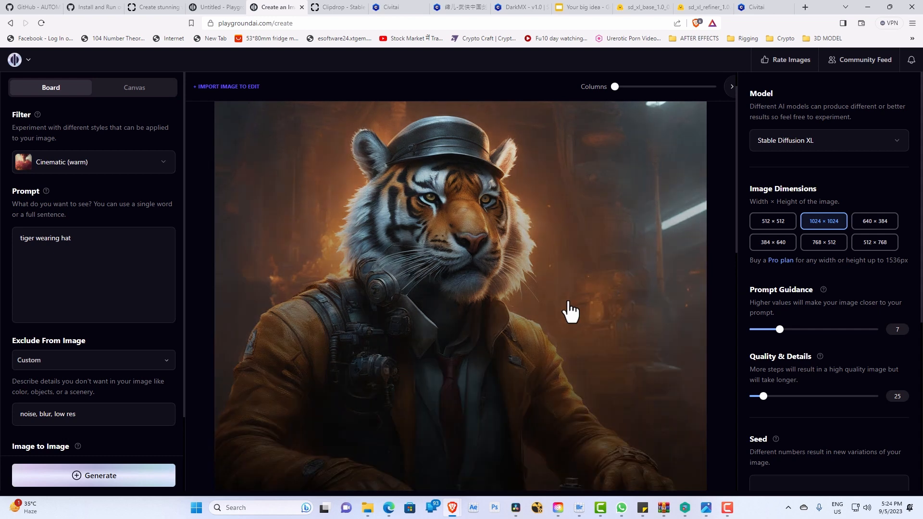
scroll(582, 329, down, 3)
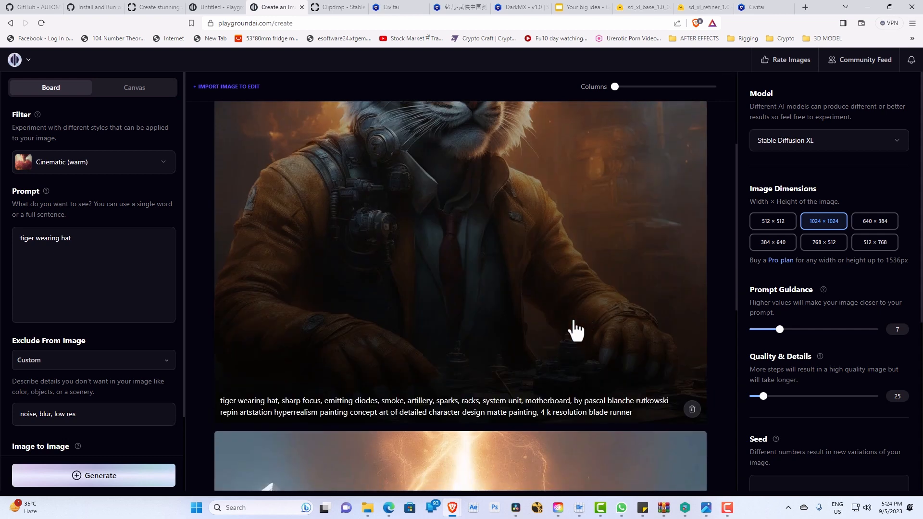
scroll(404, 419, down, 3)
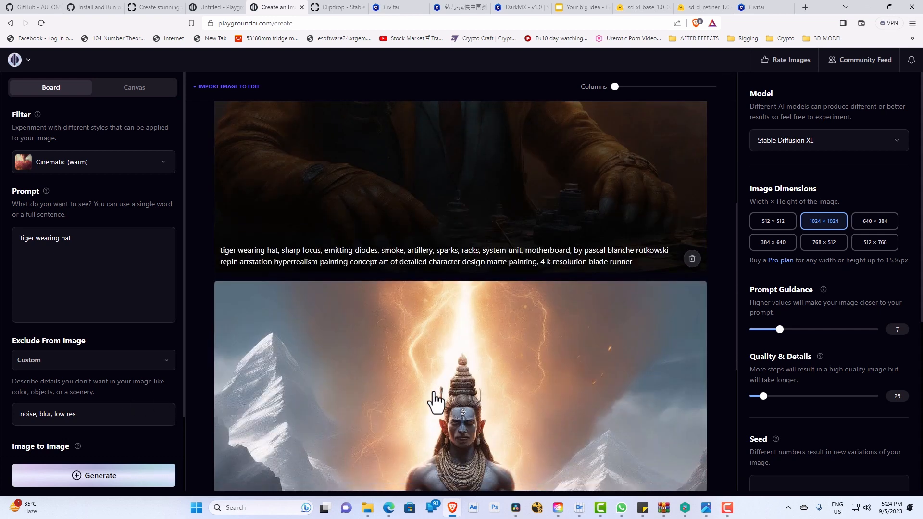
scroll(483, 355, up, 6)
mouse_move(727, 508)
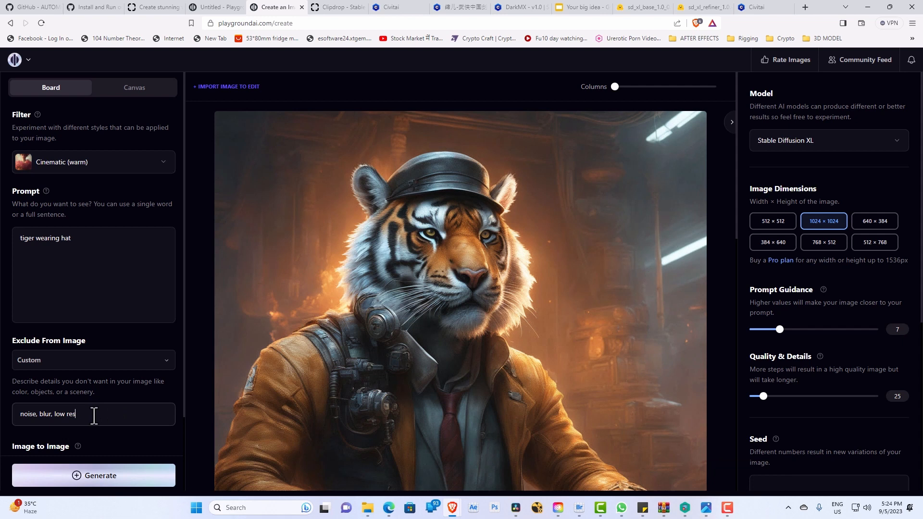
Step: Replace the excluded terms with "human" and generate the tiger image again
drag(93, 414, 2, 419)
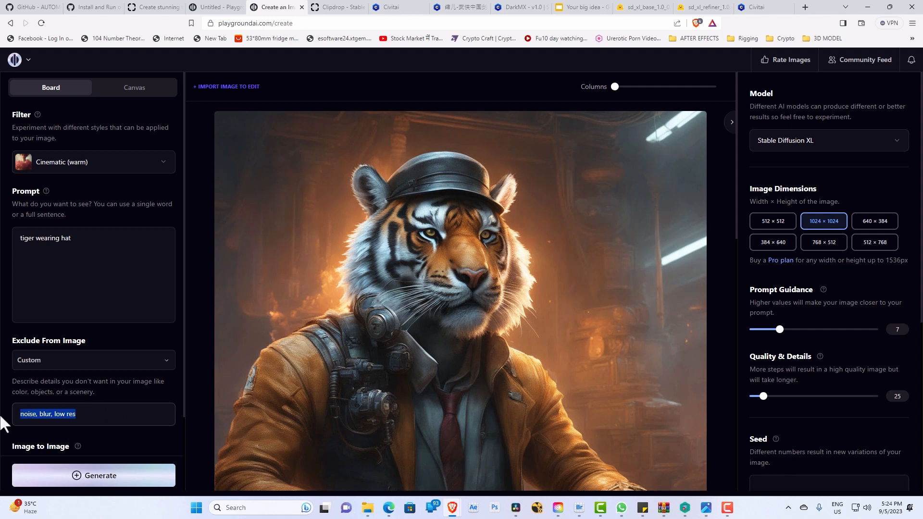
text(human)
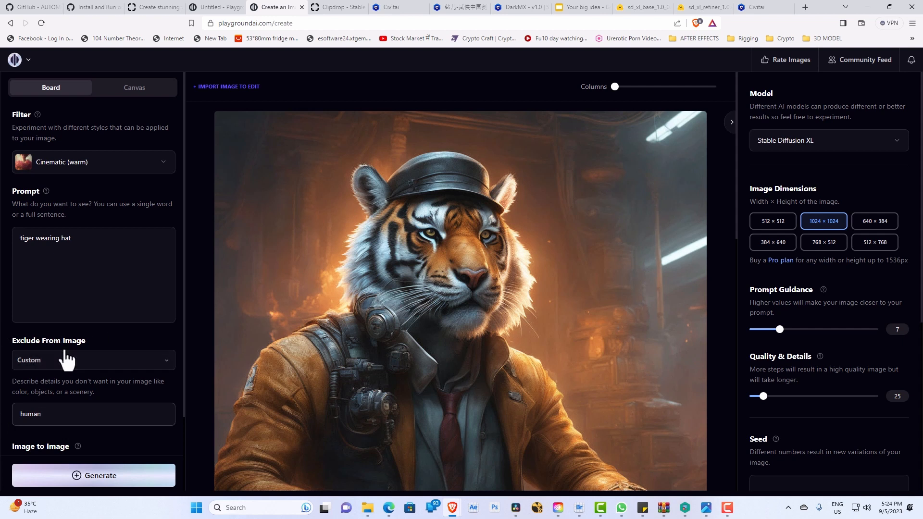
click(122, 487)
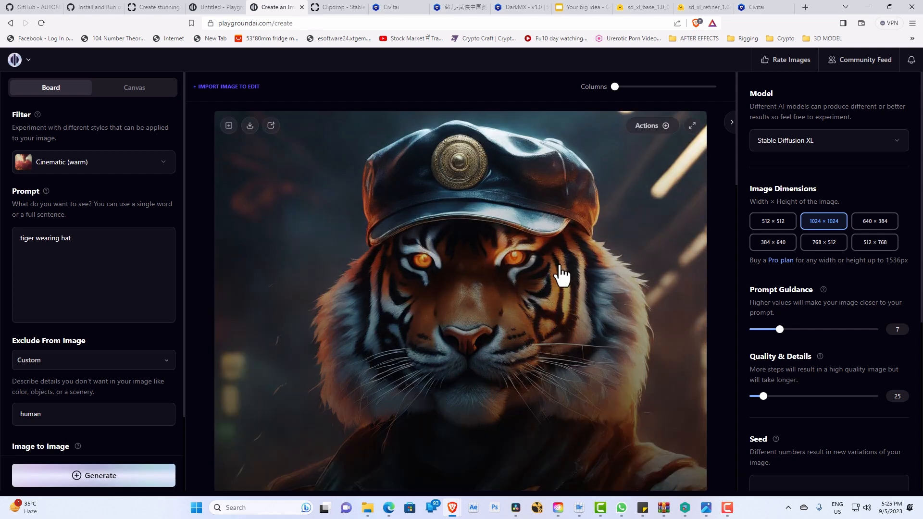
scroll(505, 237, down, 5)
scroll(481, 289, up, 4)
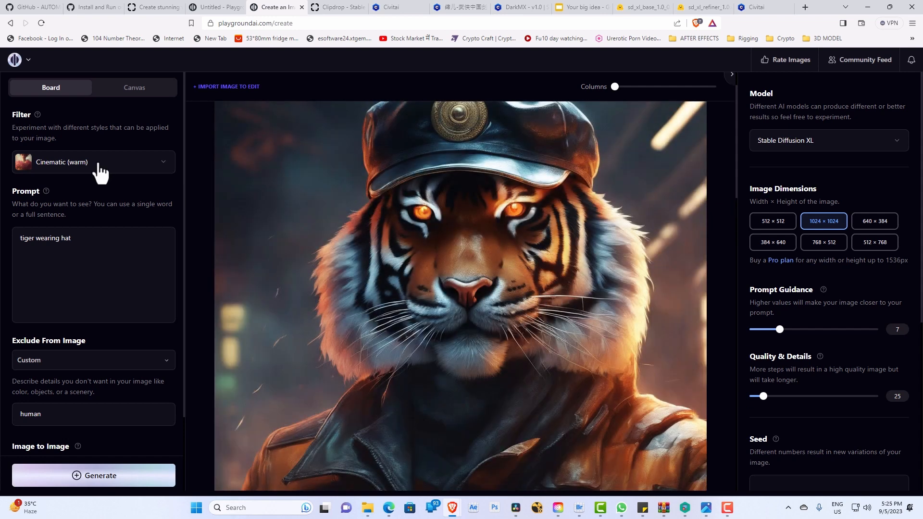
Step: Set the filter to None, generate the tiger image again, and dismiss the image rating dialog to view it
click(106, 167)
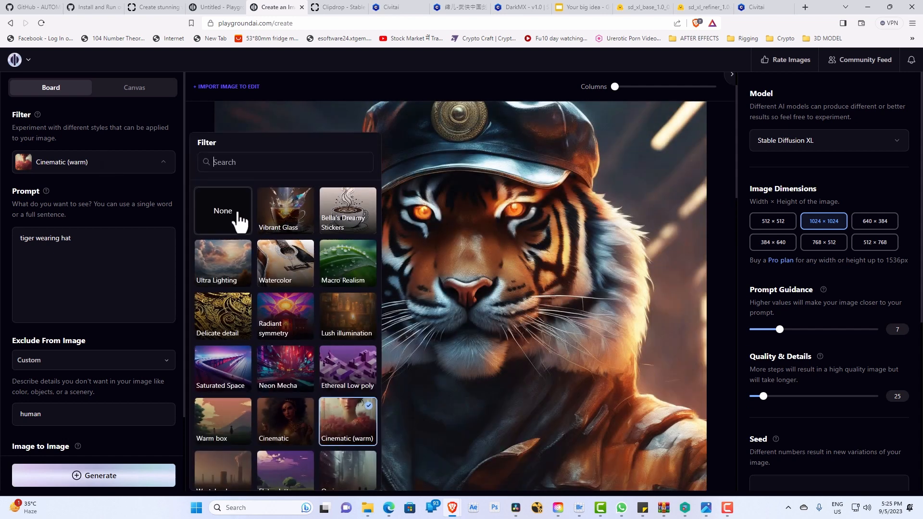
click(237, 216)
click(103, 477)
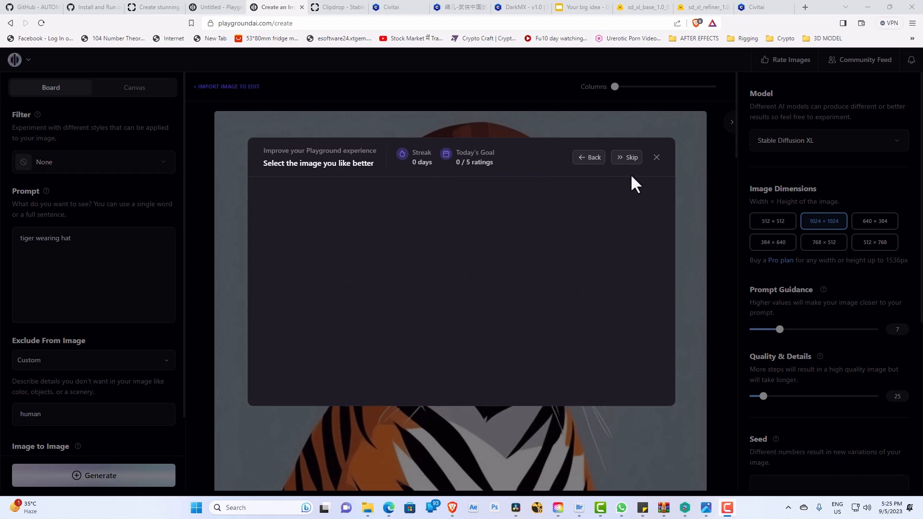
click(656, 159)
scroll(565, 356, down, 5)
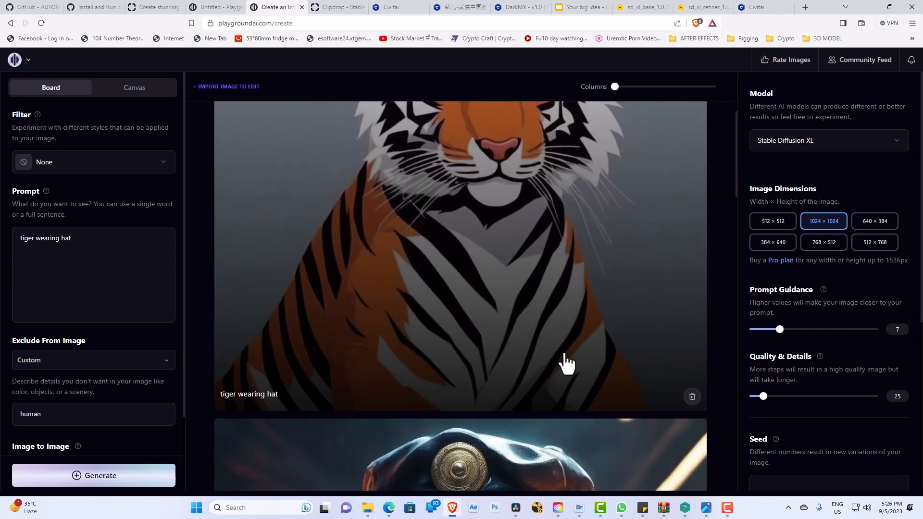
scroll(565, 364, up, 4)
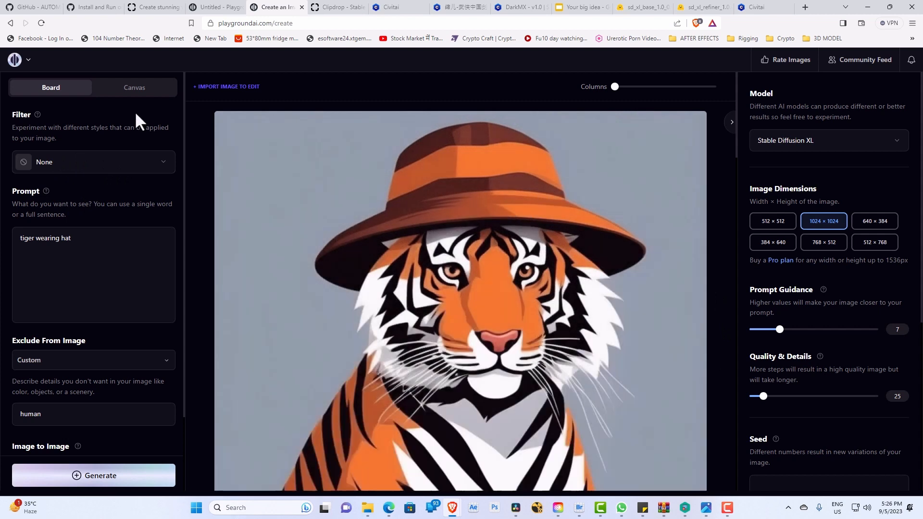
Step: Apply the Ultra Lighting filter to the tiger prompt
click(130, 166)
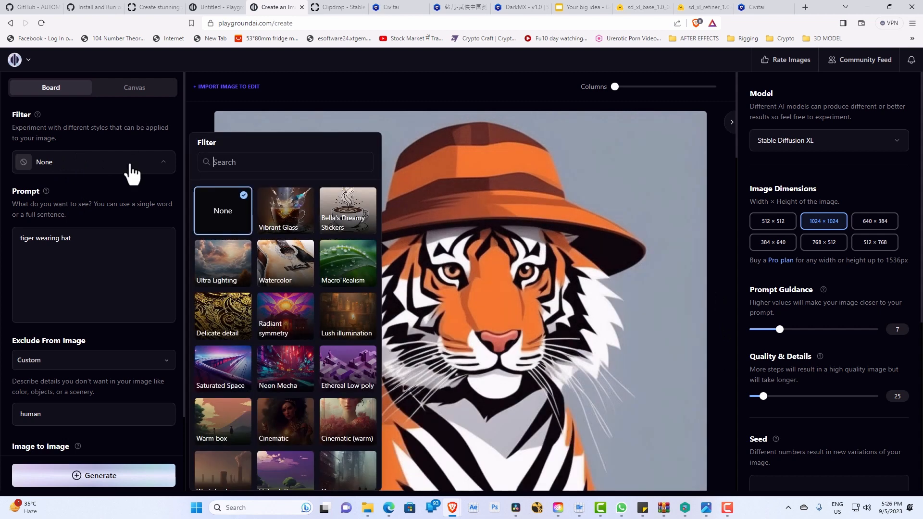
click(230, 274)
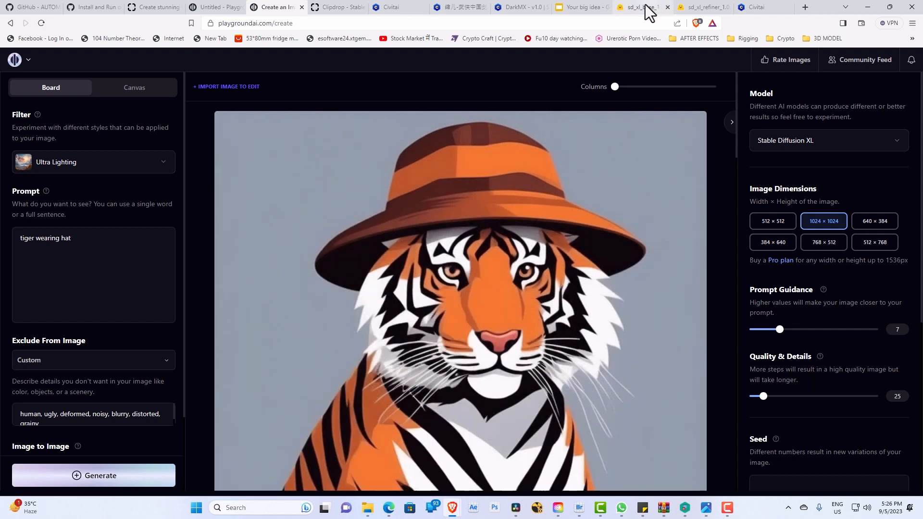
Step: Switch to the Google Slides presentation with the Stable diffusion Versions slide
click(646, 9)
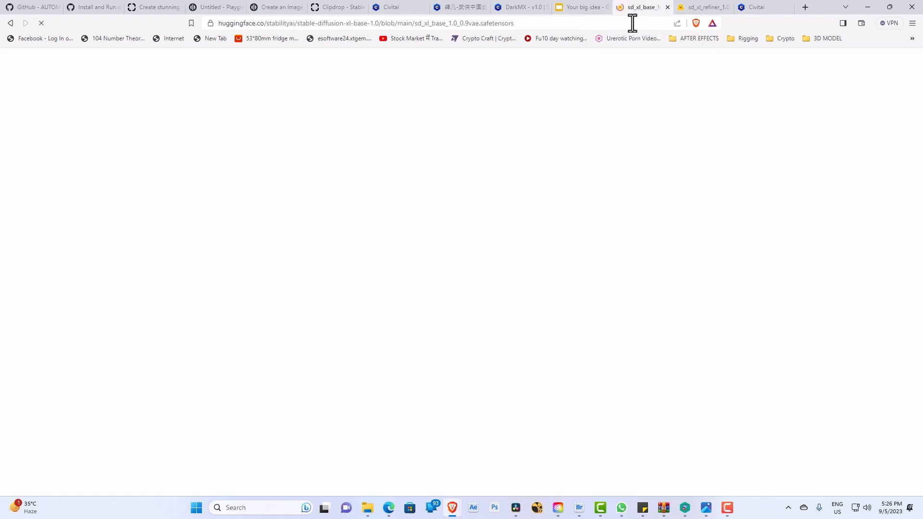
click(588, 9)
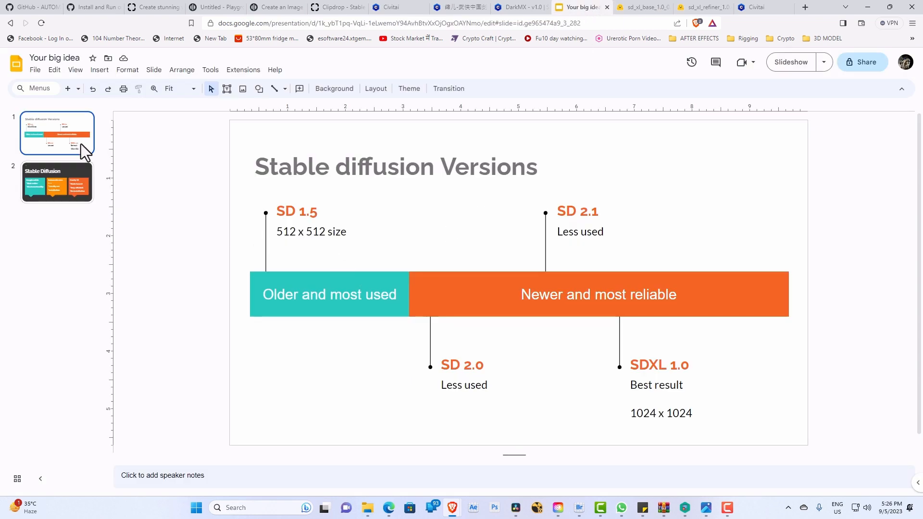
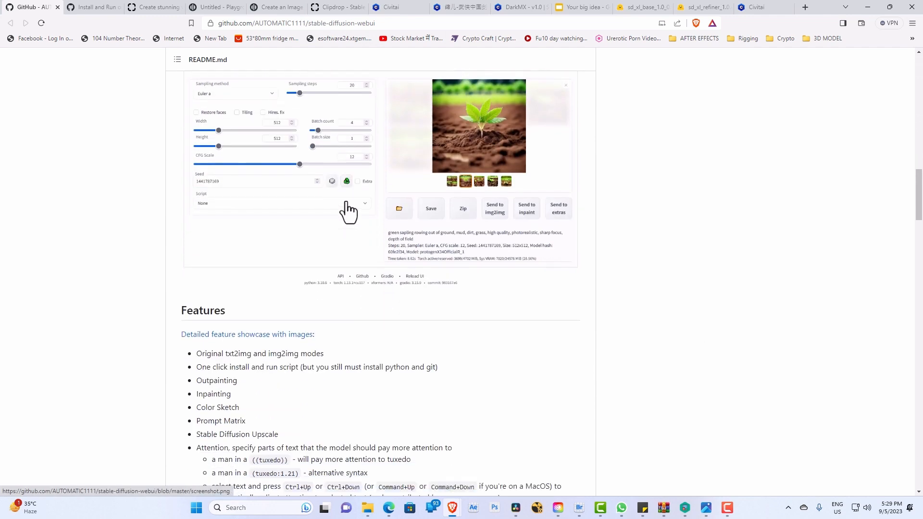
Step: Examine the stable-diffusion-webui README from the feature list to the Installation and Running section, highlighting the Automatic Installation on Windows instructions
scroll(367, 276, down, 4)
scroll(373, 284, down, 15)
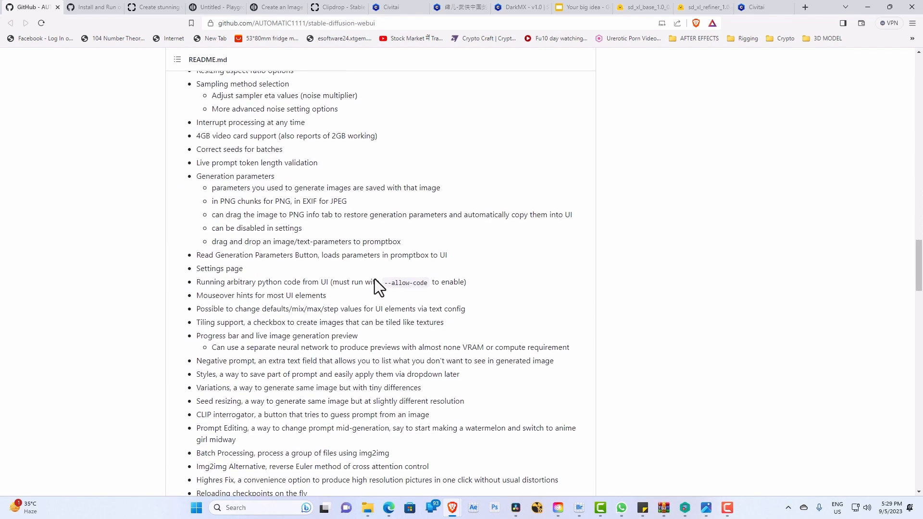
scroll(377, 279, down, 1)
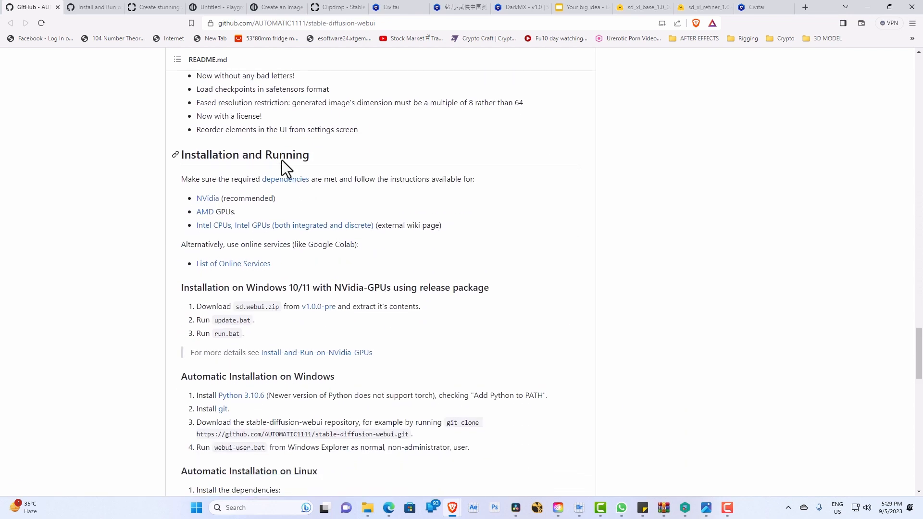
scroll(281, 300, down, 2)
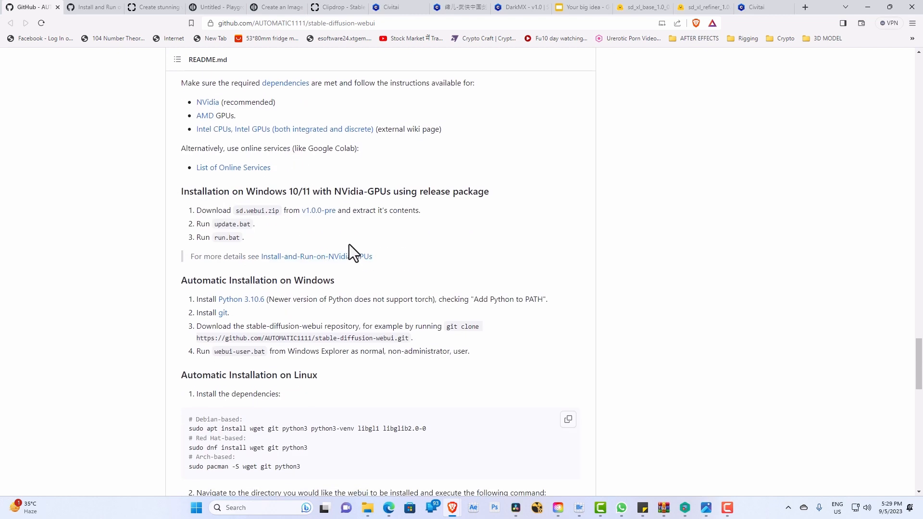
scroll(349, 244, up, 3)
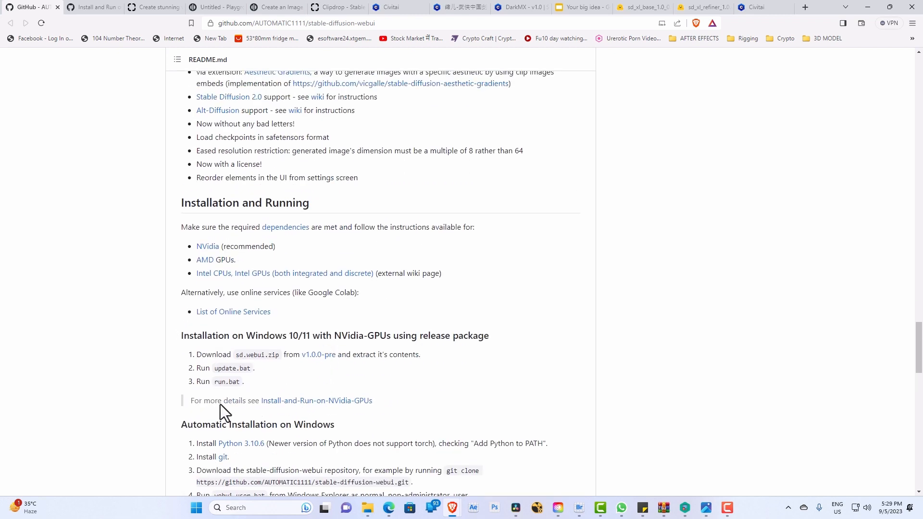
scroll(220, 405, down, 2)
drag(178, 327, 460, 401)
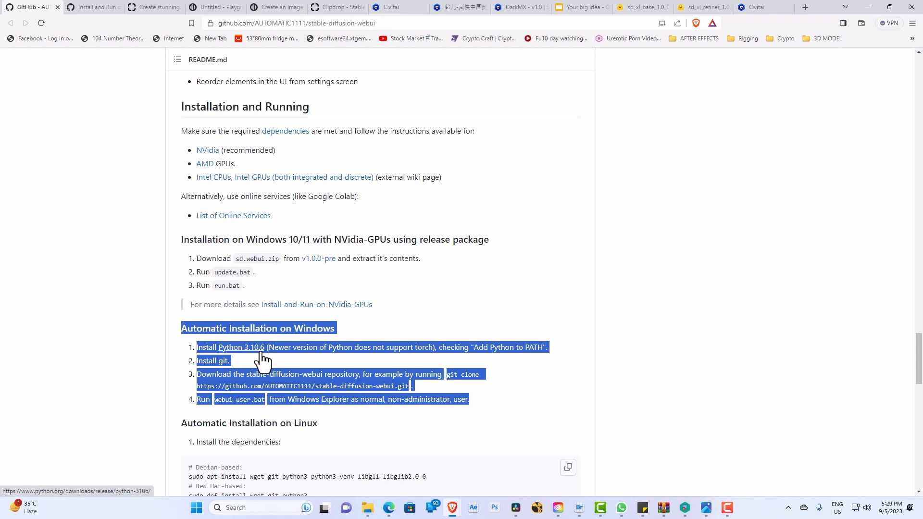
click(529, 391)
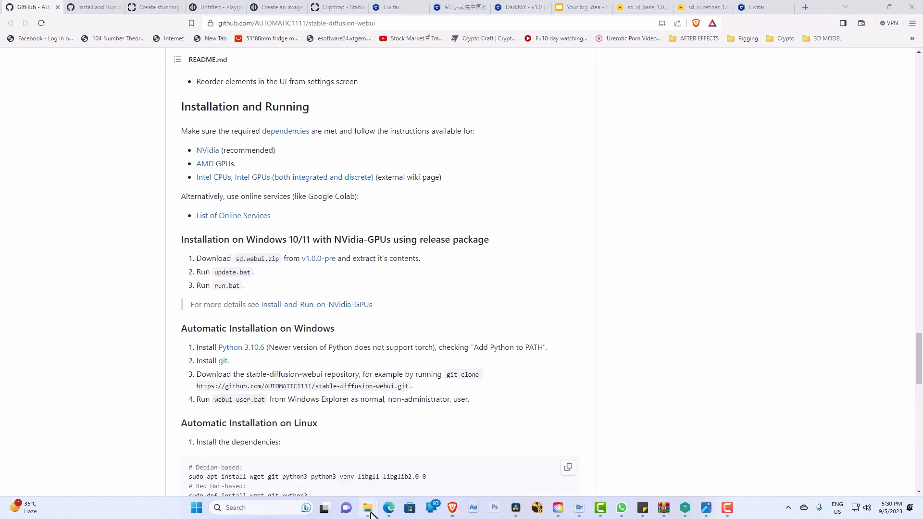
Step: Switch to File Explorer with a new maximized window showing the Home folder
mouse_move(369, 510)
click(367, 478)
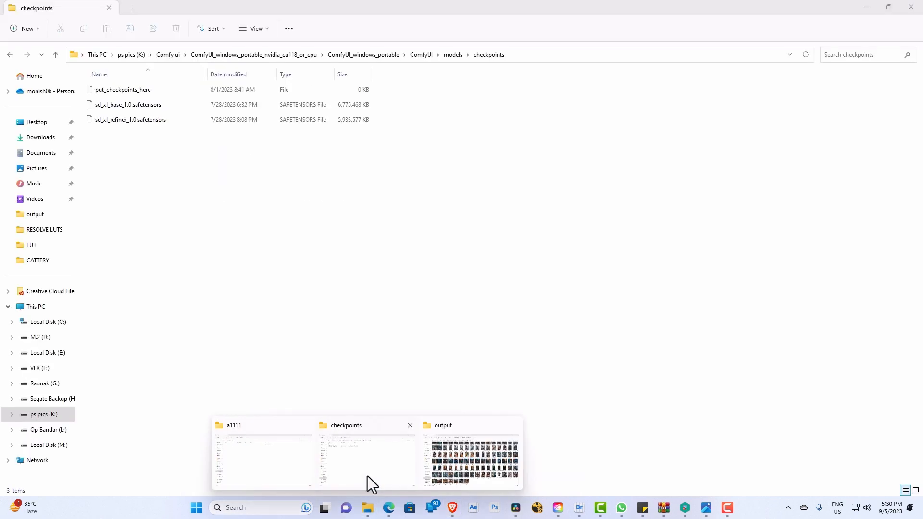
right_click(368, 509)
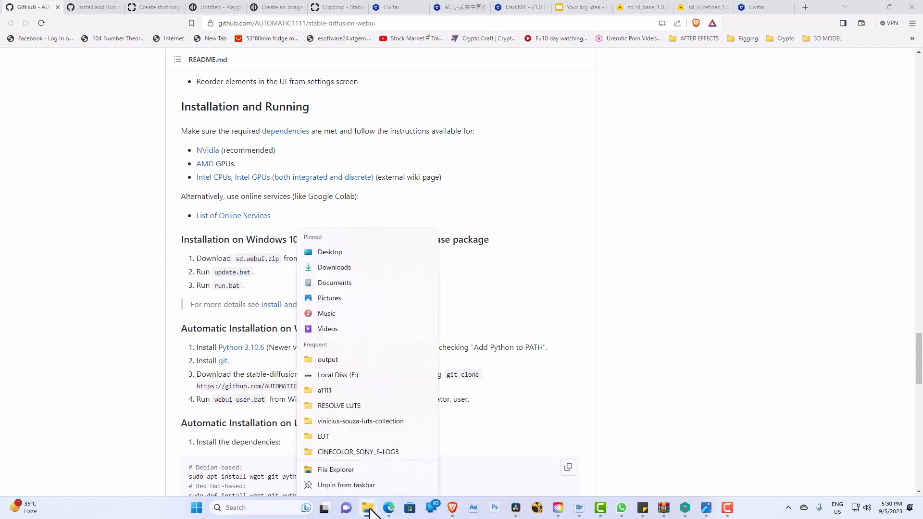
click(359, 454)
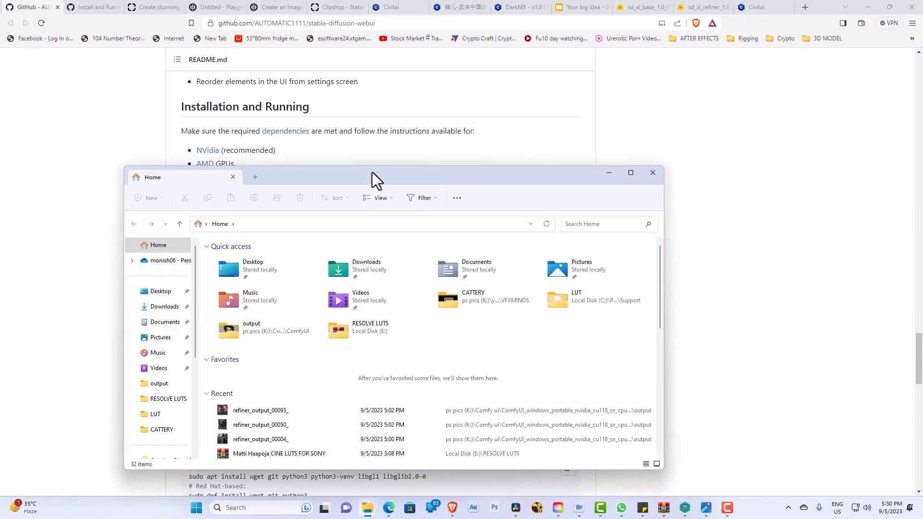
double_click(372, 172)
click(868, 5)
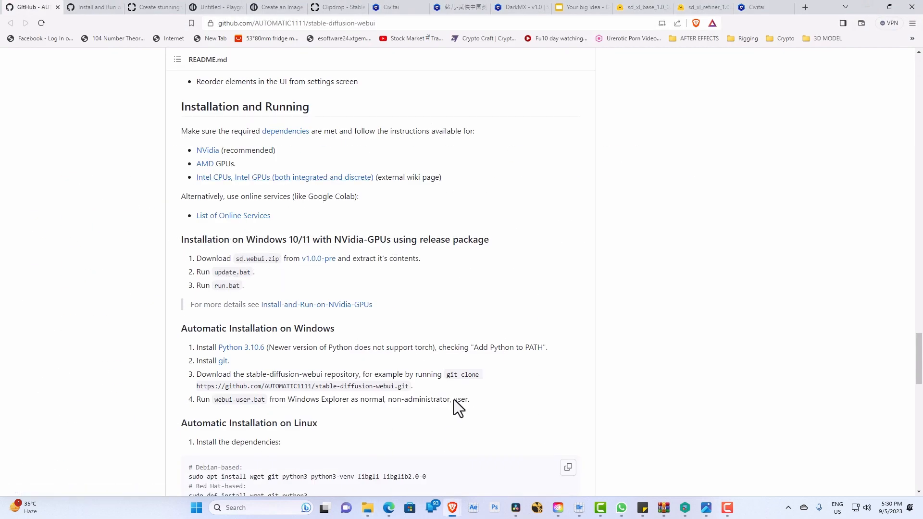
mouse_move(452, 510)
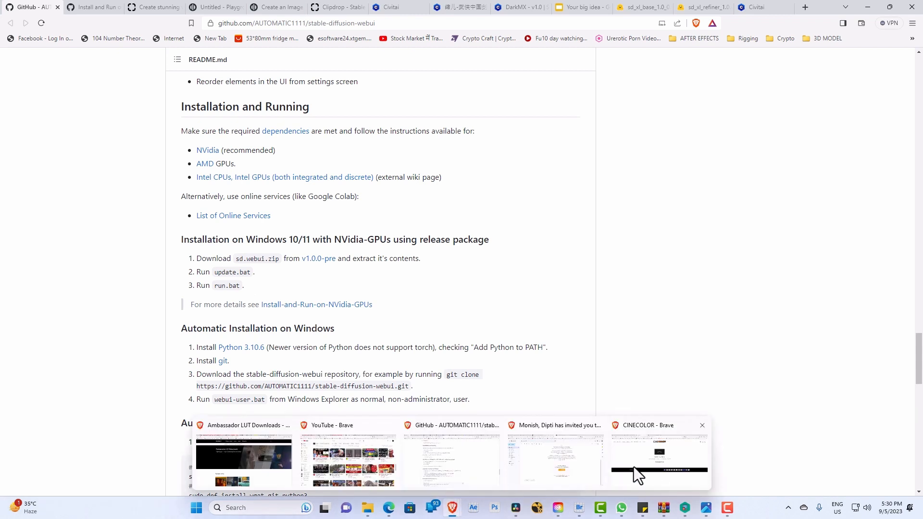
mouse_move(634, 466)
mouse_move(367, 508)
click(525, 474)
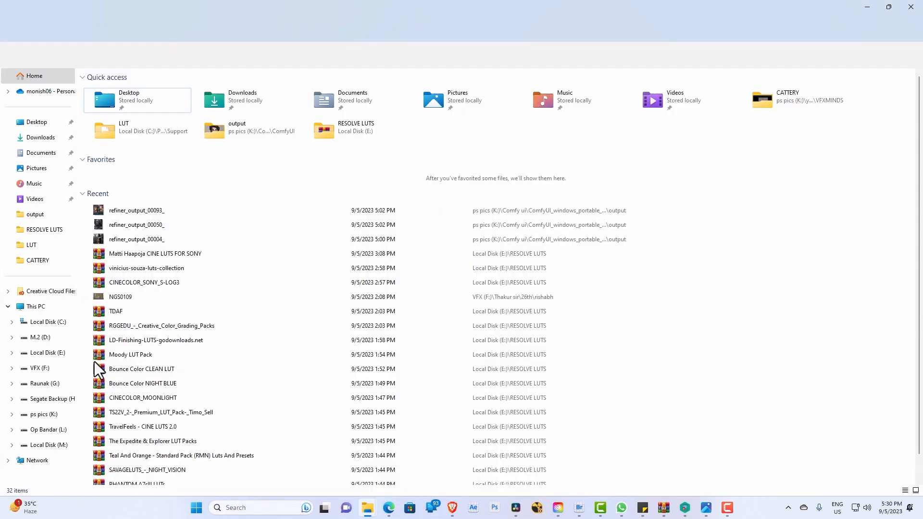
Step: Browse to the stable diffusion folder on M.2 (D:), look inside its stable-diffusion-webui subfolder and return to the parent folder
click(56, 339)
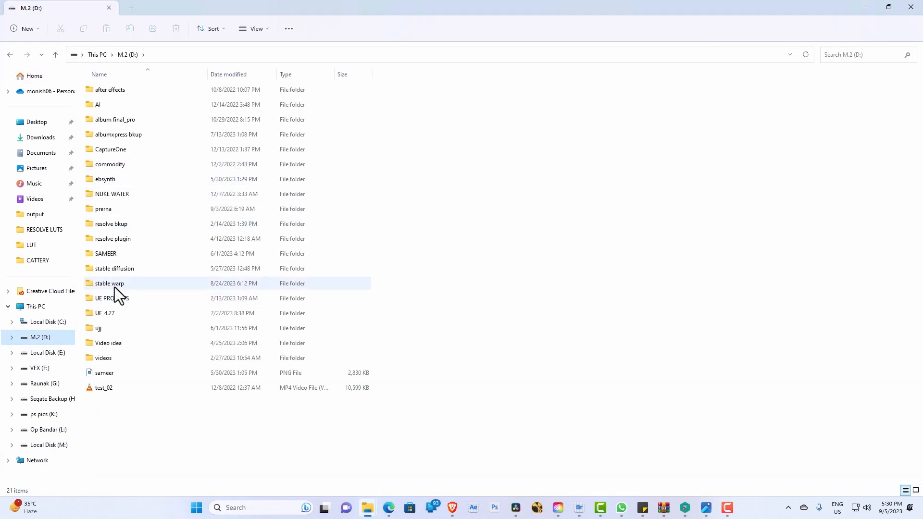
double_click(121, 270)
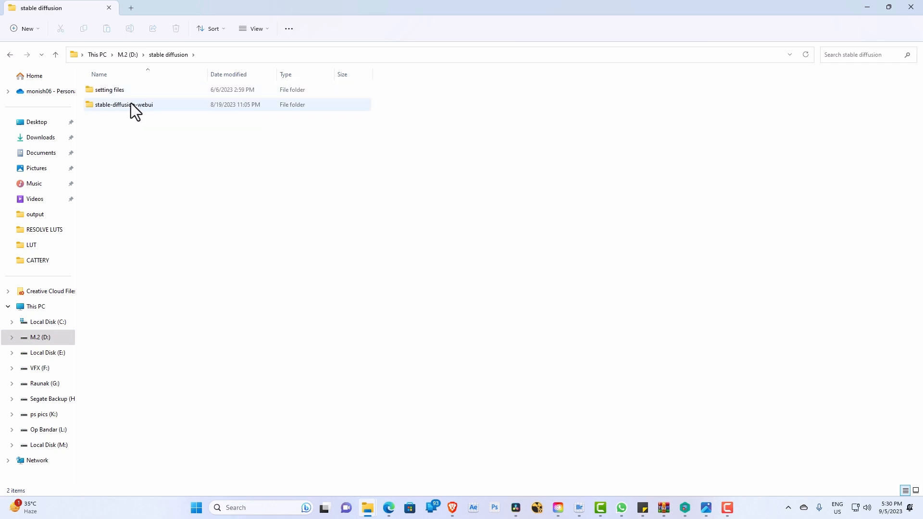
double_click(130, 103)
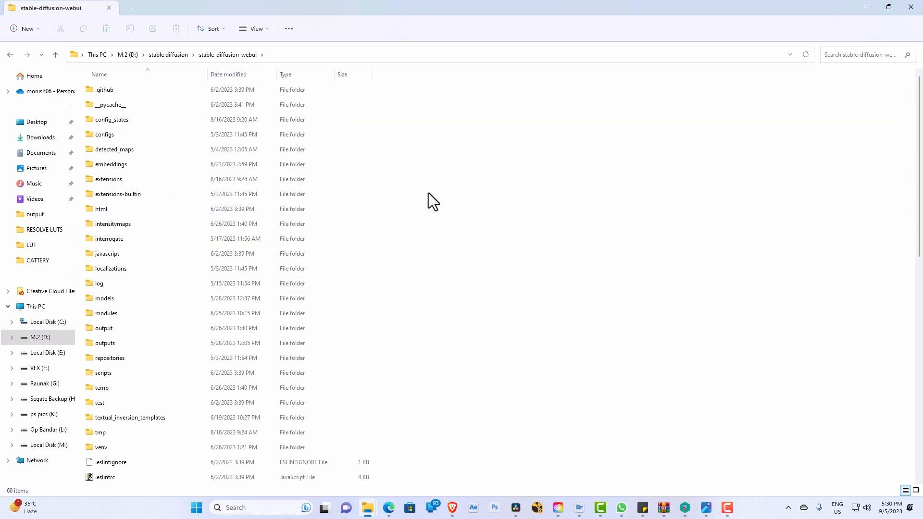
click(166, 53)
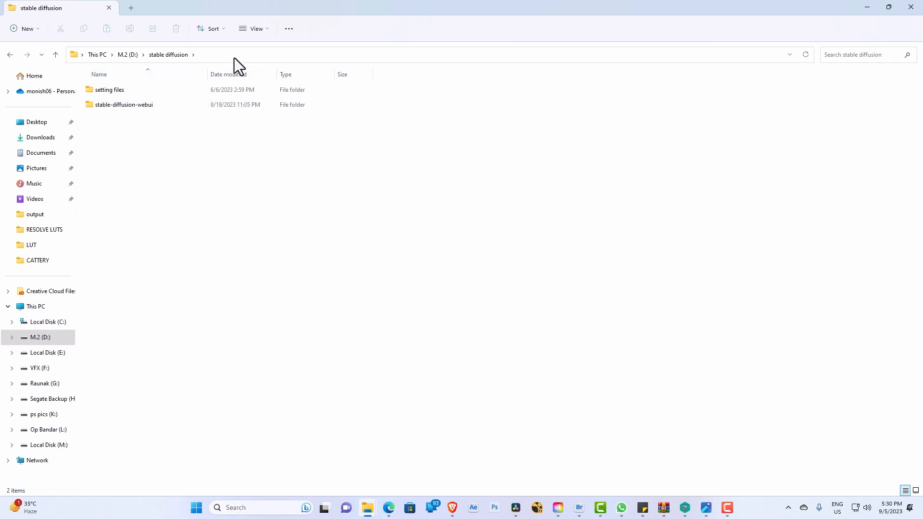
Step: Open a command prompt in the D:\stable diffusion folder
click(247, 55)
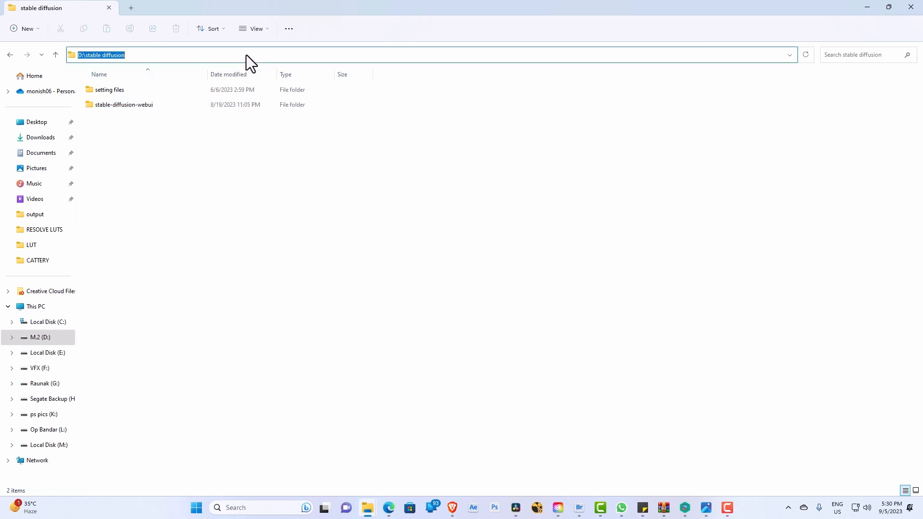
text(cmd)
key(Return)
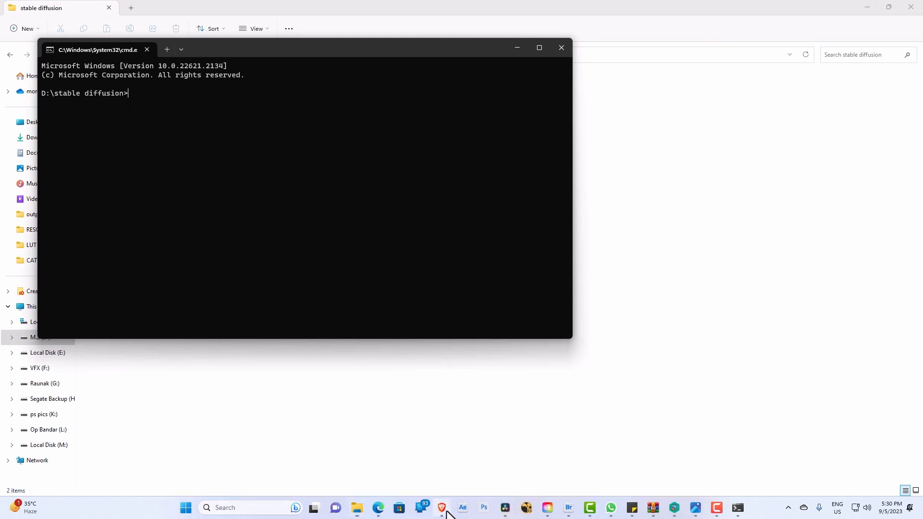
Step: Copy the README's git clone command for stable-diffusion-webui into the command prompt, and close the prompt without running it
mouse_move(447, 511)
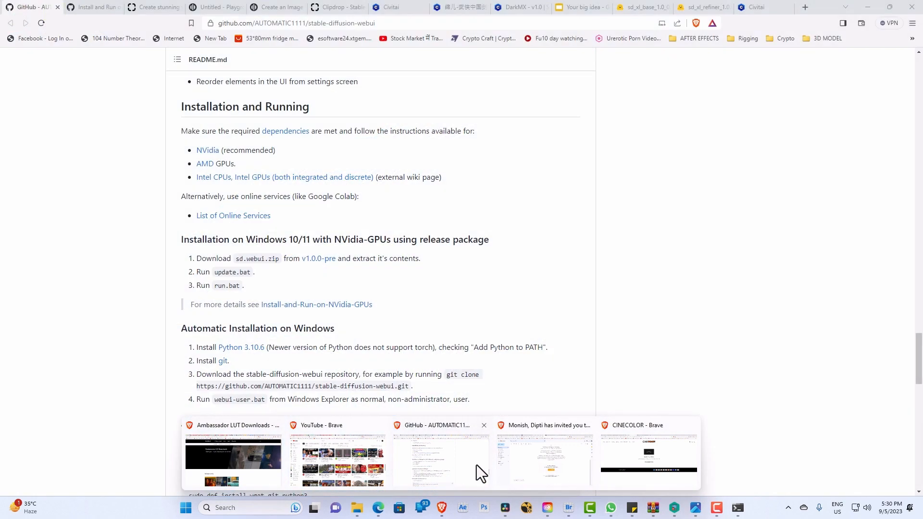
click(474, 465)
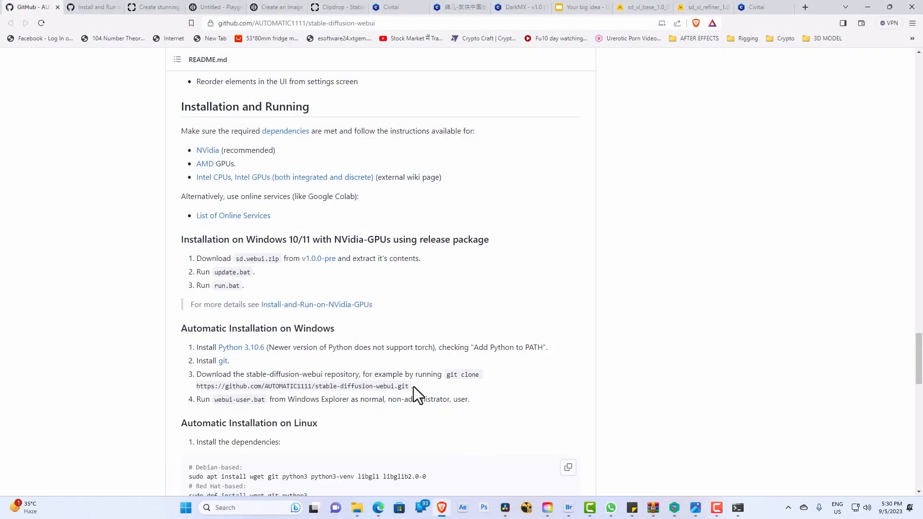
mouse_move(448, 375)
mouse_down()
mouse_move(431, 388)
mouse_move(409, 386)
mouse_up()
key(ctrl+c)
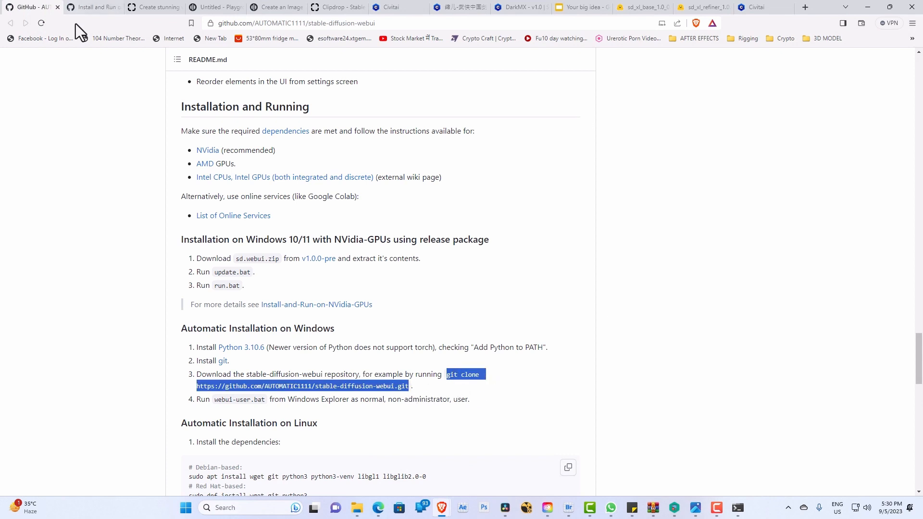
click(739, 508)
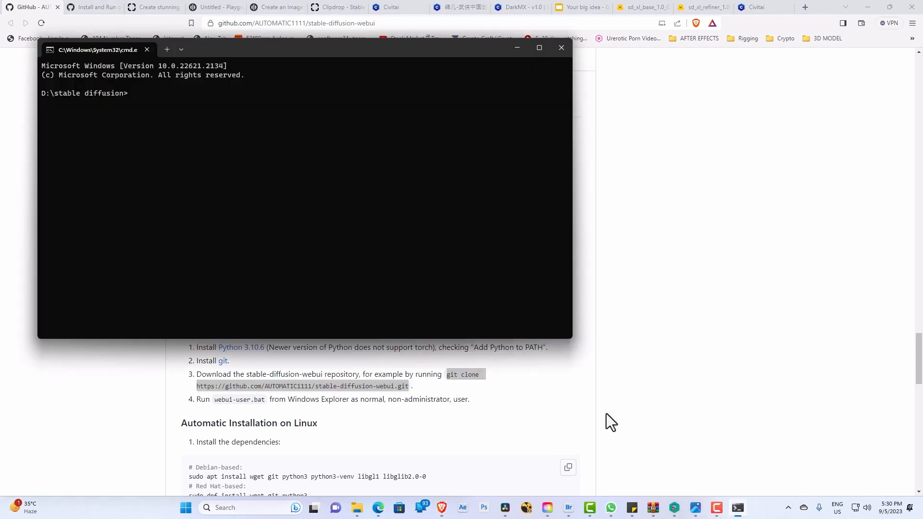
key(ctrl+v)
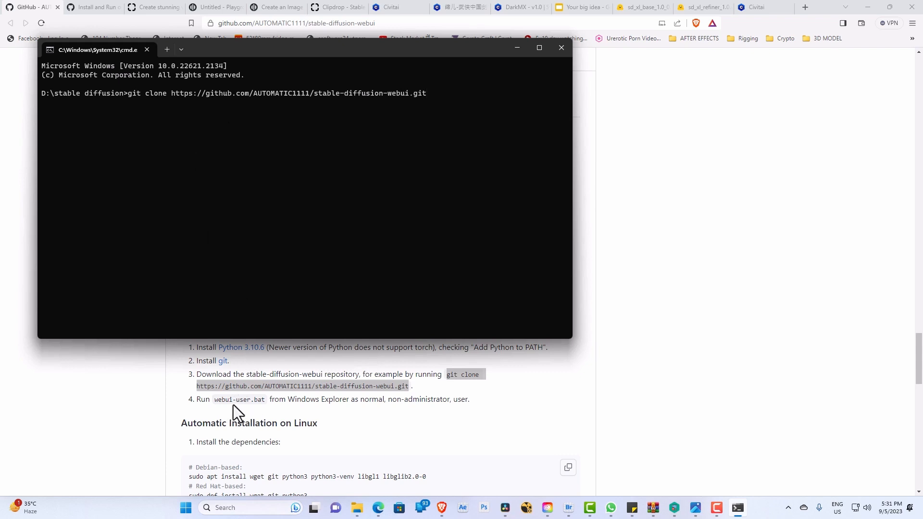
click(560, 48)
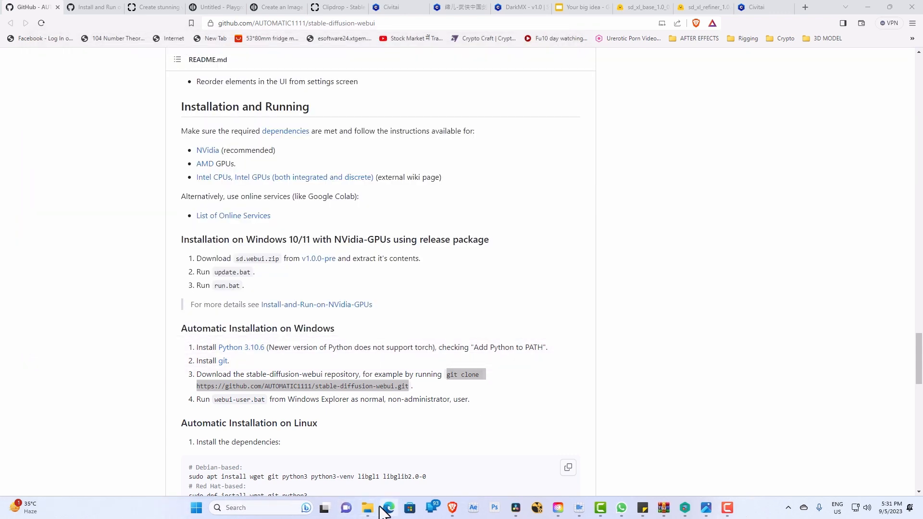
Step: Open the stable-diffusion-webui folder in a smaller window beside the README and select the webui-user Windows batch file
mouse_move(371, 508)
click(526, 468)
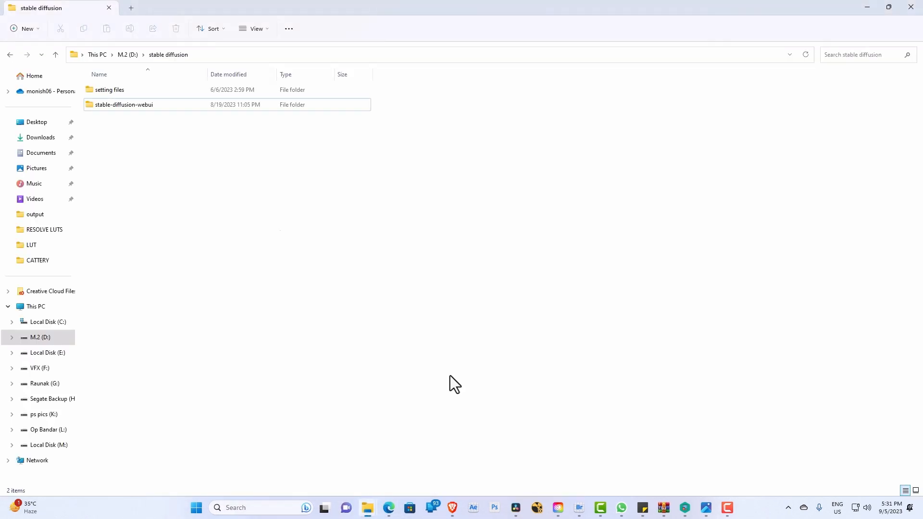
double_click(152, 105)
scroll(198, 379, down, 10)
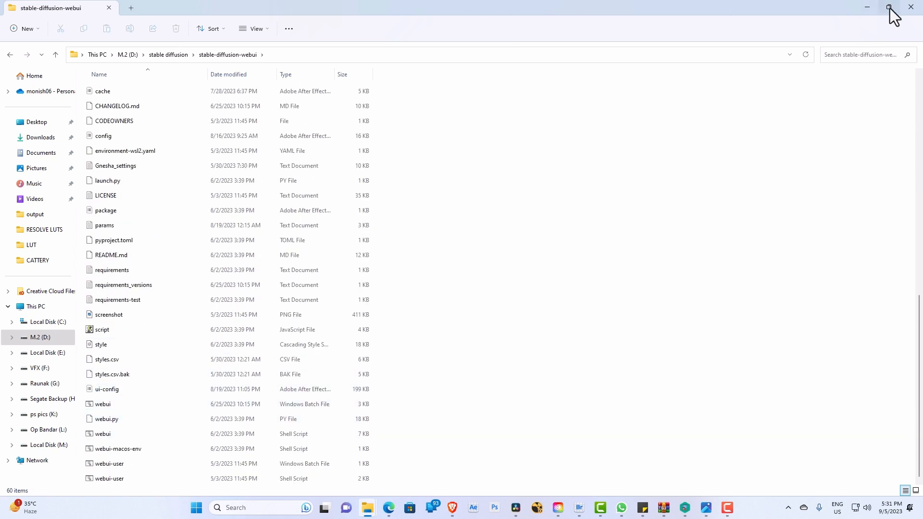
drag(787, 13, 734, 26)
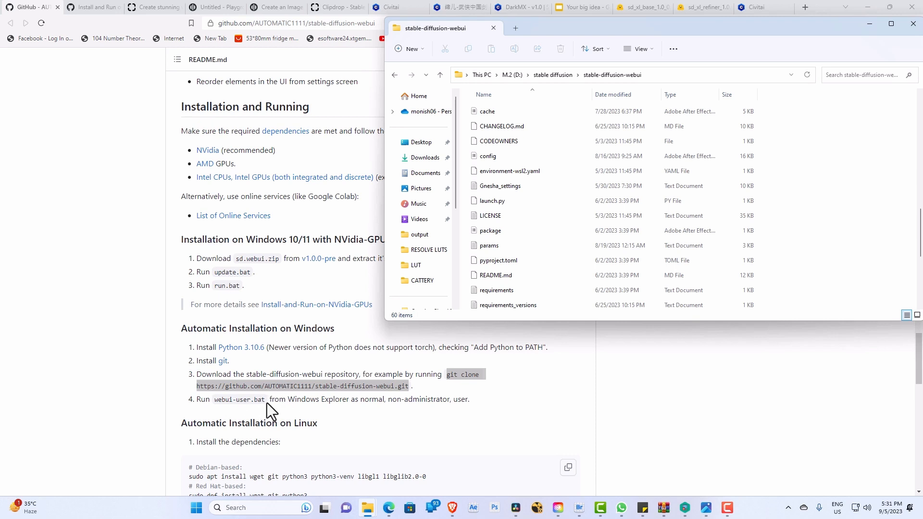
scroll(521, 284, down, 4)
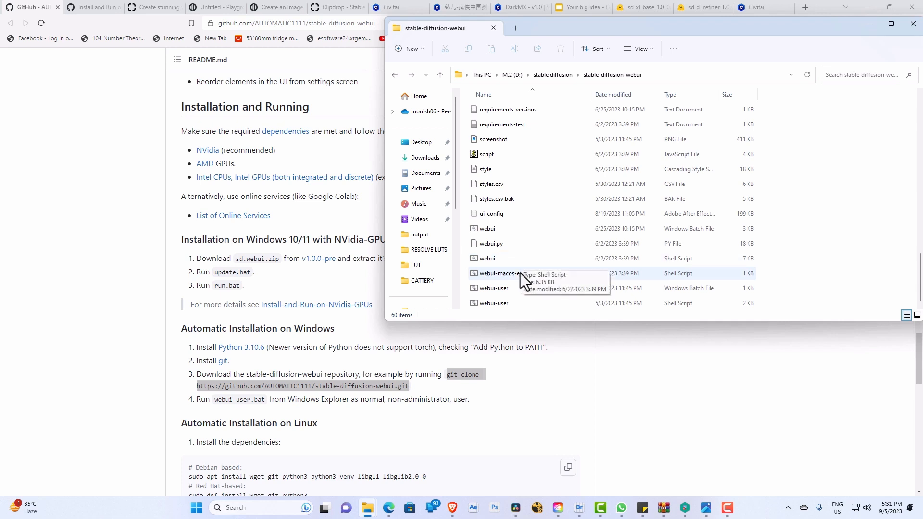
click(510, 289)
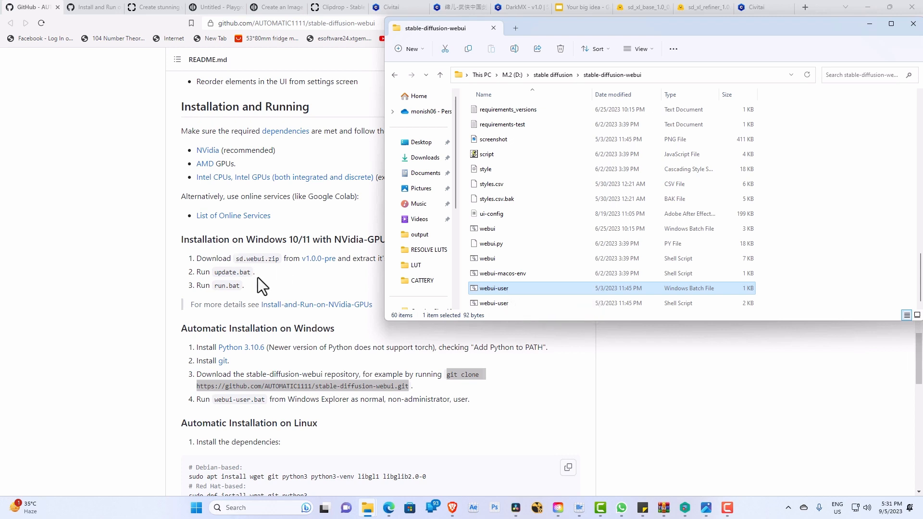
Step: Return to the README and open the v1.0.0-pre release page that offers sd.webui.zip
click(339, 337)
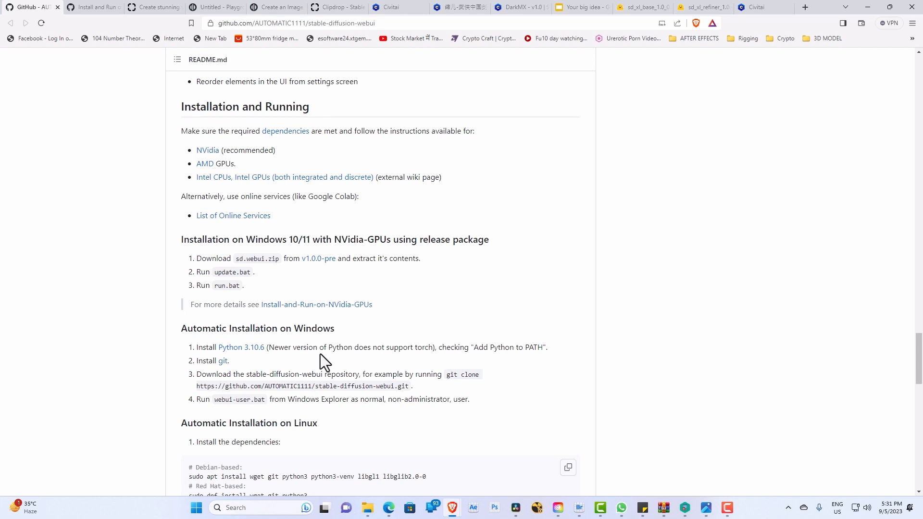
scroll(308, 336, up, 1)
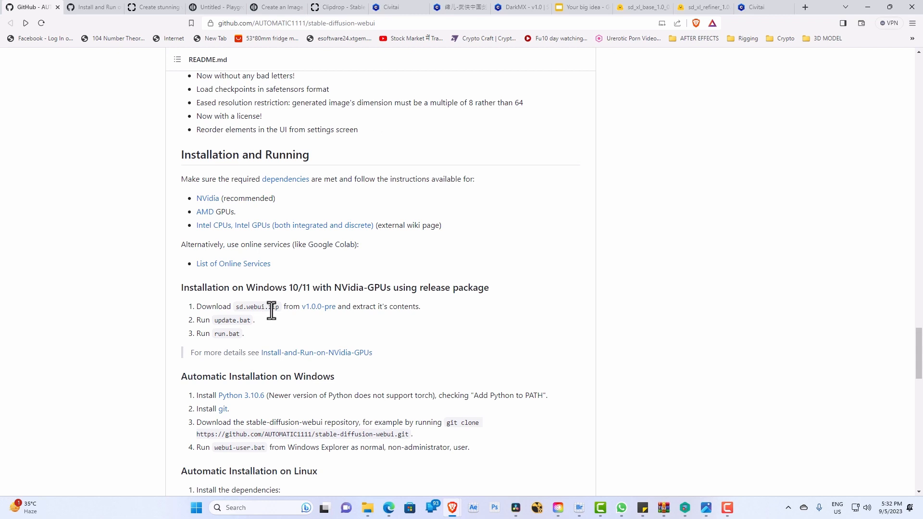
click(317, 308)
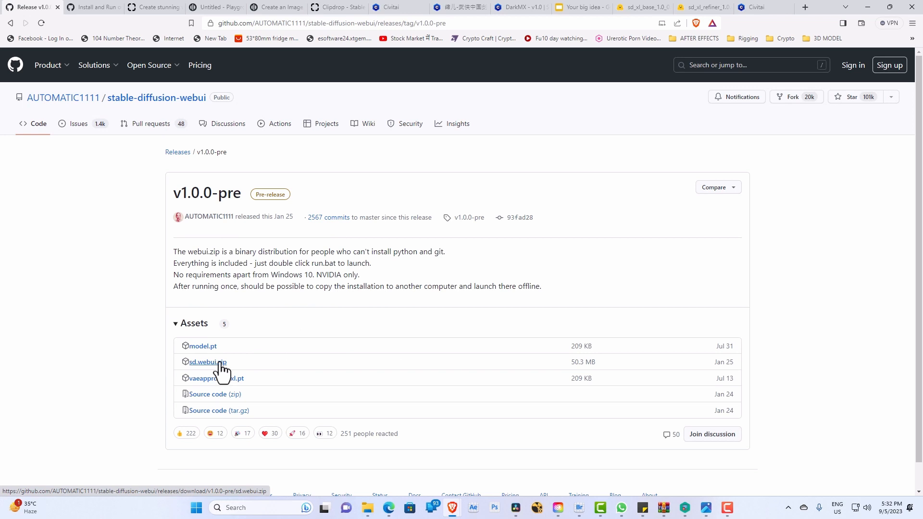
Step: View the a1111 folder on Local Disk (E:) in File Explorer and return to the release page in Brave
mouse_move(368, 511)
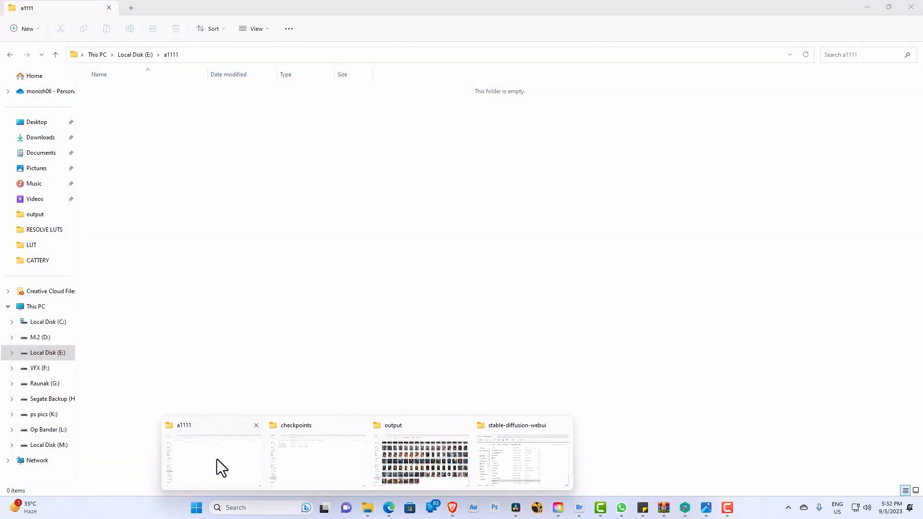
click(217, 460)
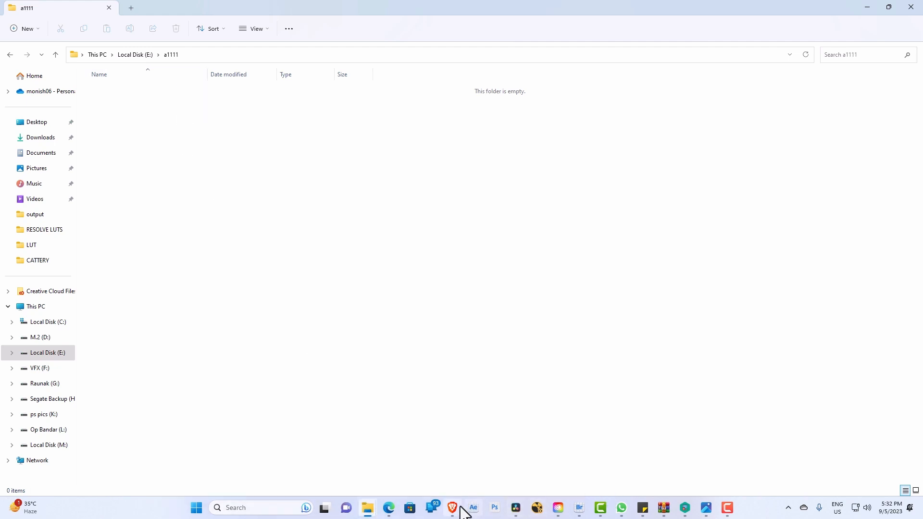
mouse_move(451, 507)
click(449, 478)
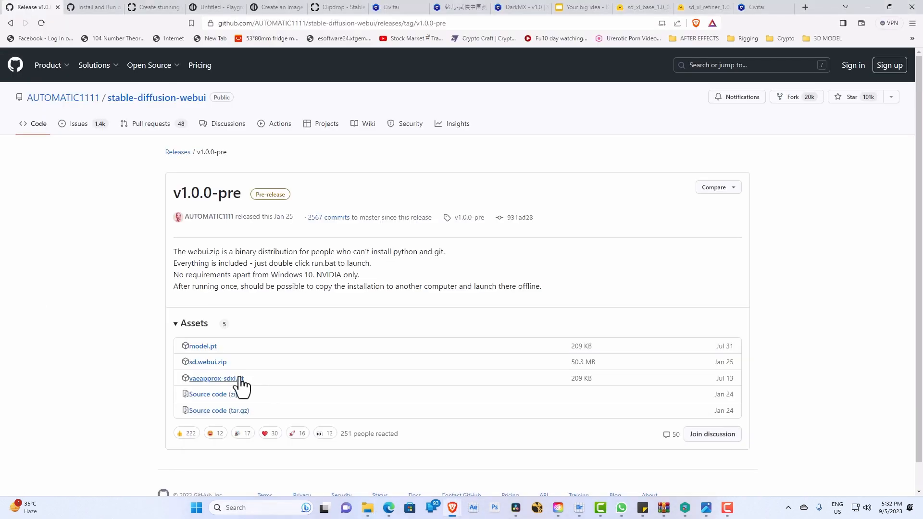
Step: Download sd.webui.zip from the release assets into the a1111 folder on Local Disk (E:), and open that folder in File Explorer
click(218, 366)
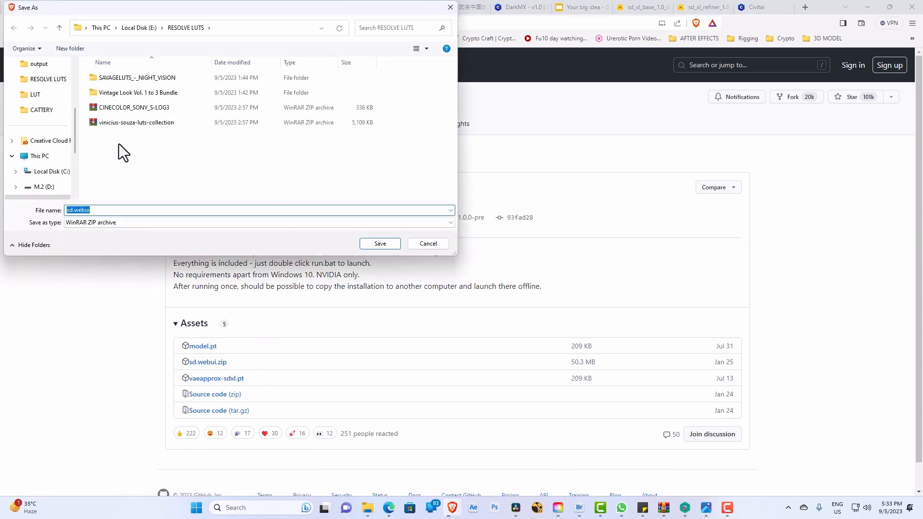
scroll(48, 144, down, 2)
click(48, 110)
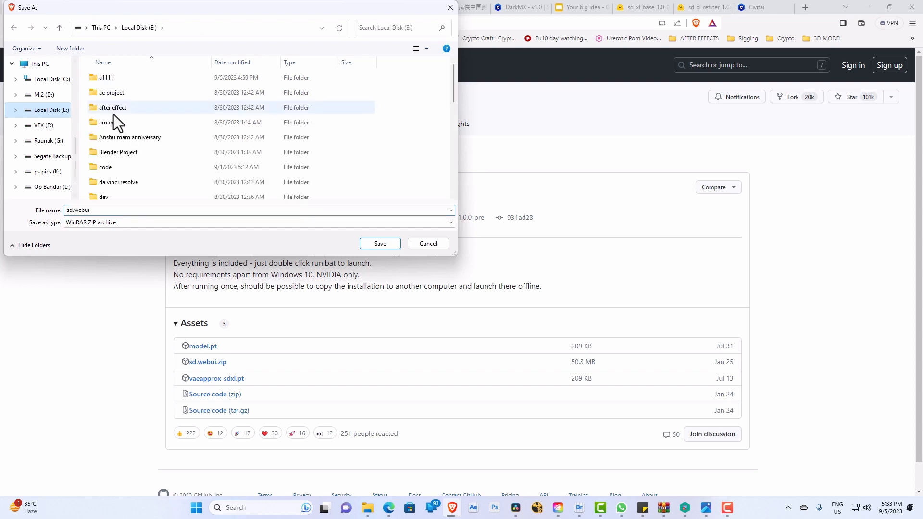
double_click(119, 77)
click(363, 240)
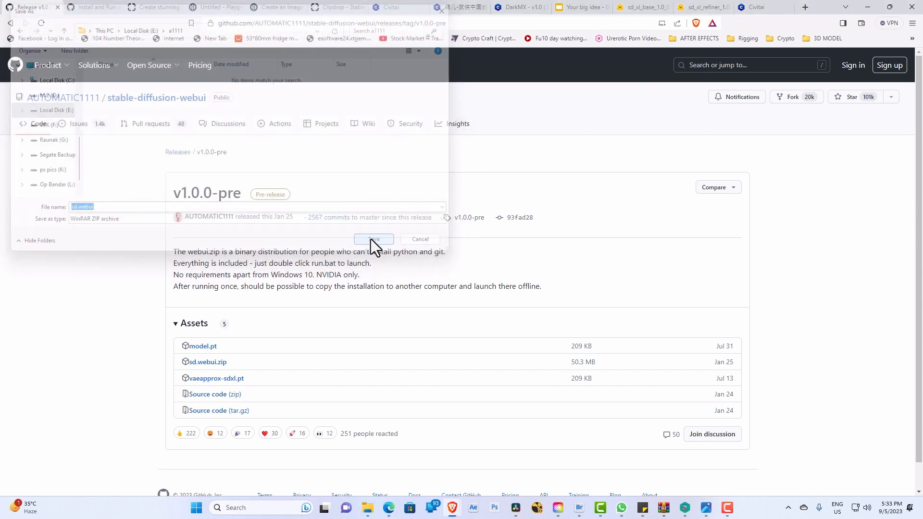
mouse_move(371, 508)
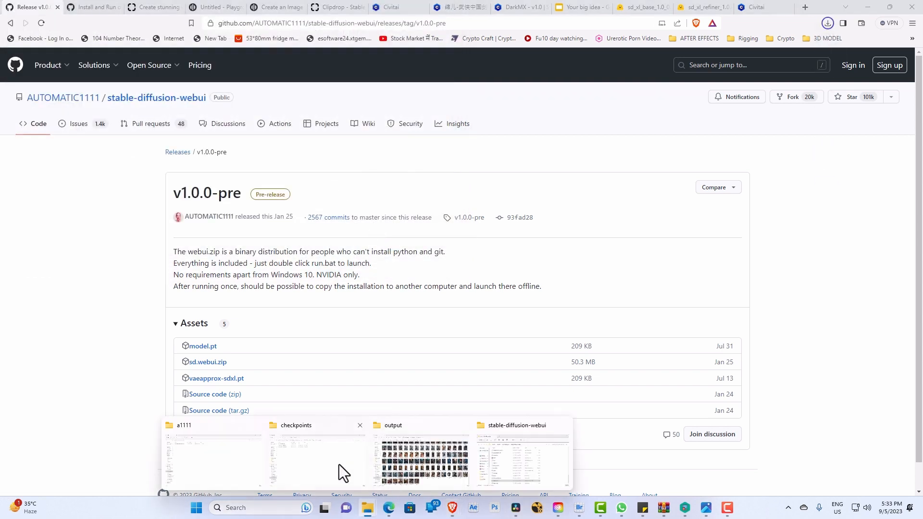
click(215, 462)
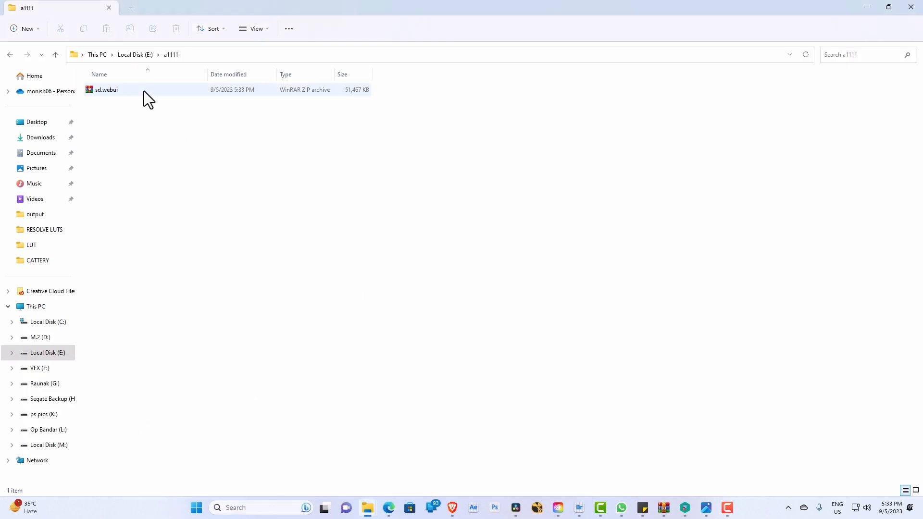
click(117, 91)
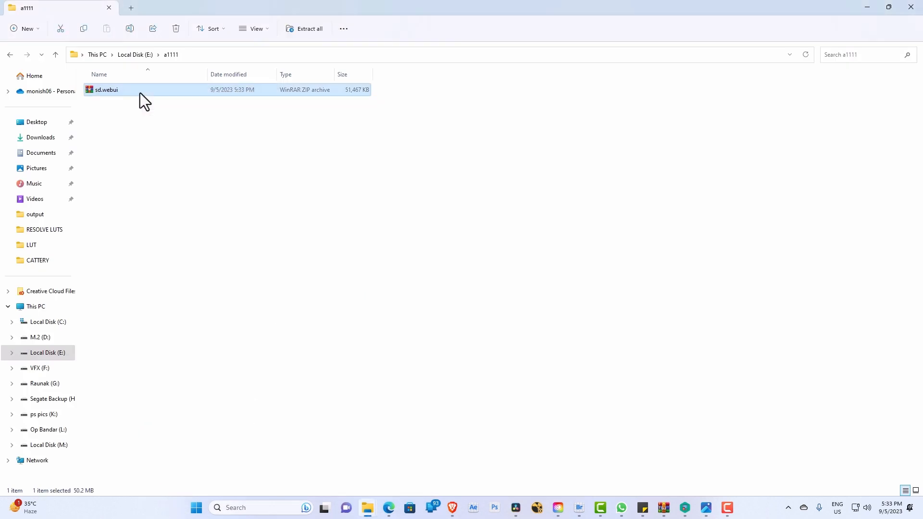
right_click(140, 93)
click(168, 184)
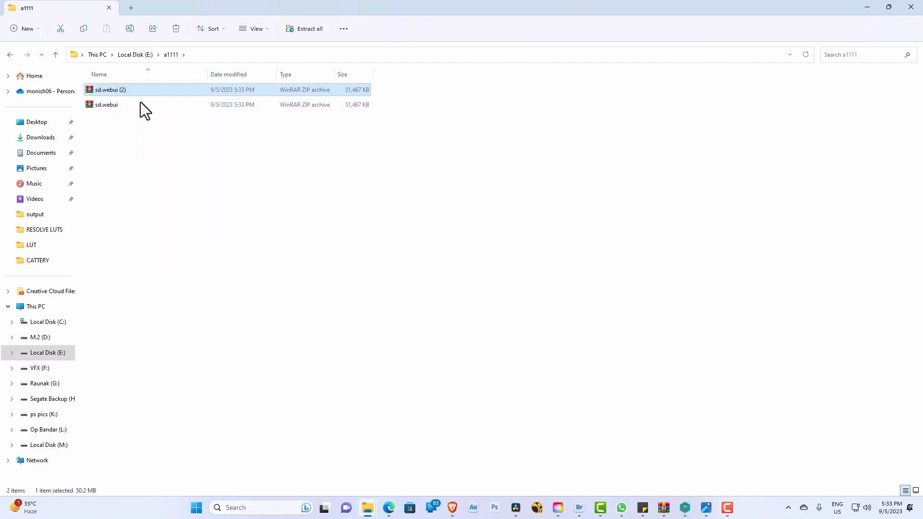
key(shift+Delete)
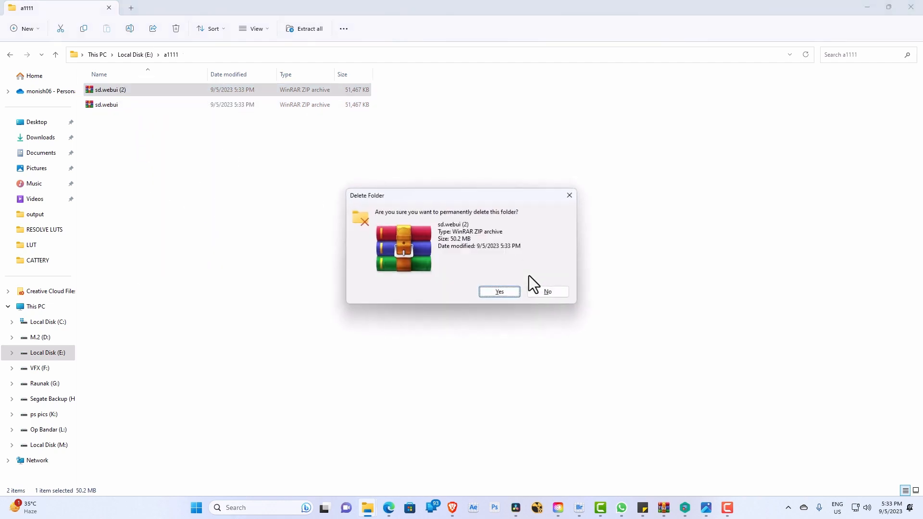
key(Return)
Step: Extract the sd.webui archive directly into the a1111 folder with WinRAR and open the extracted sd.webui folder
click(100, 91)
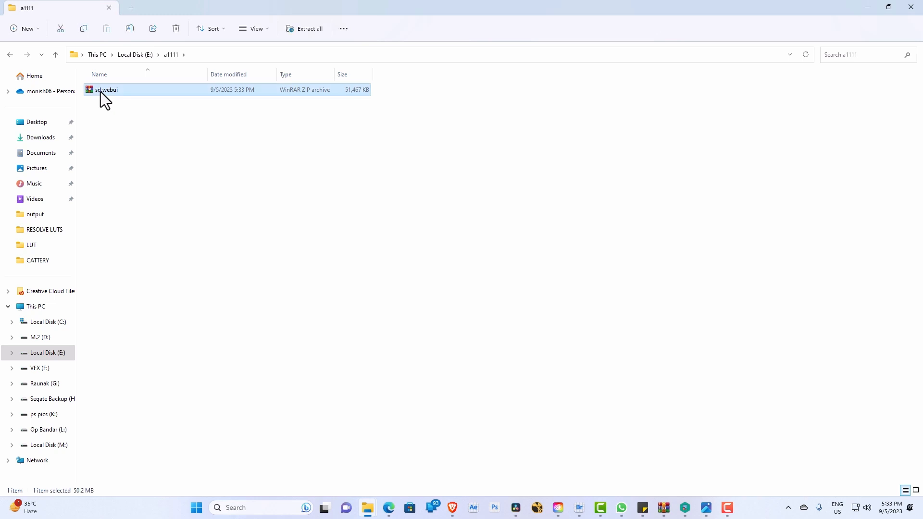
right_click(100, 92)
mouse_move(160, 240)
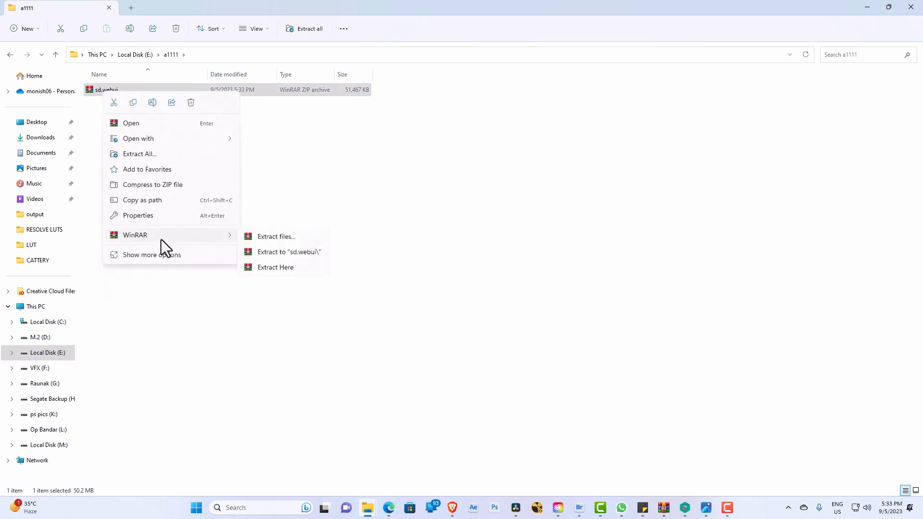
click(289, 269)
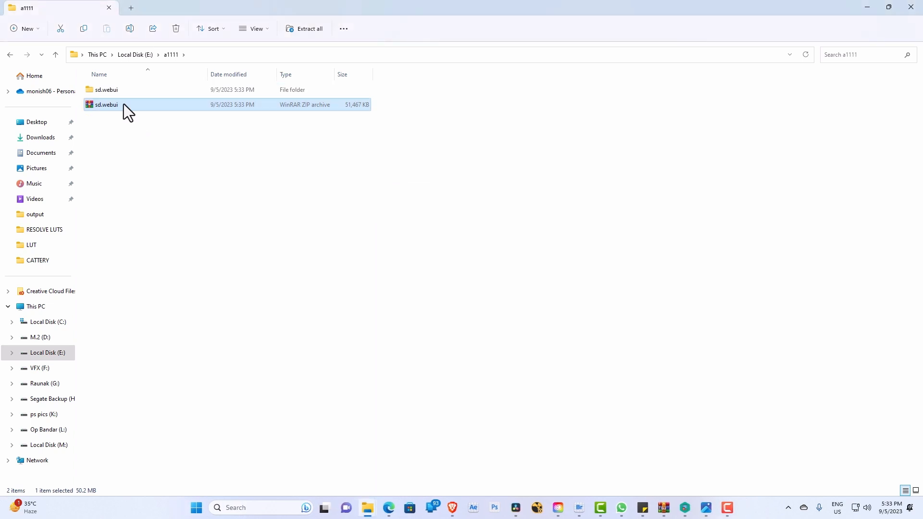
double_click(128, 94)
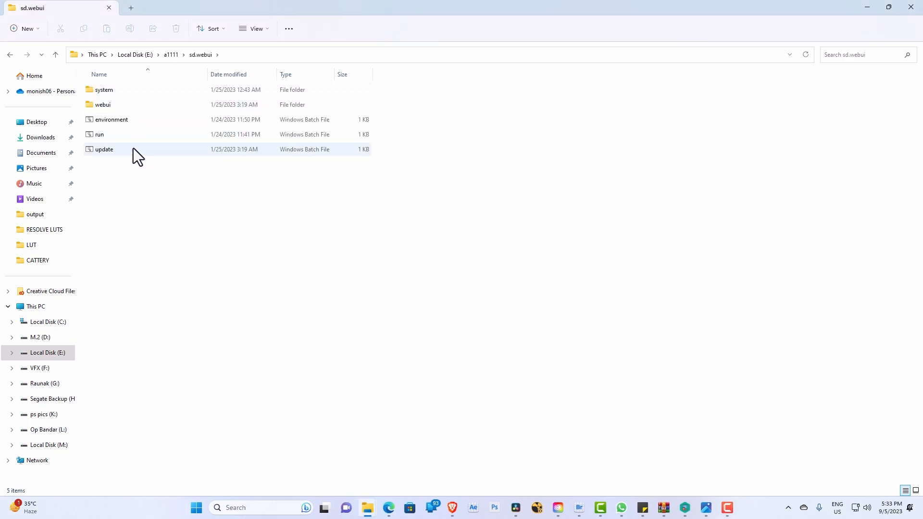
Step: Return to the repository README in Brave and view the Windows 10/11 release package installation instructions
click(864, 6)
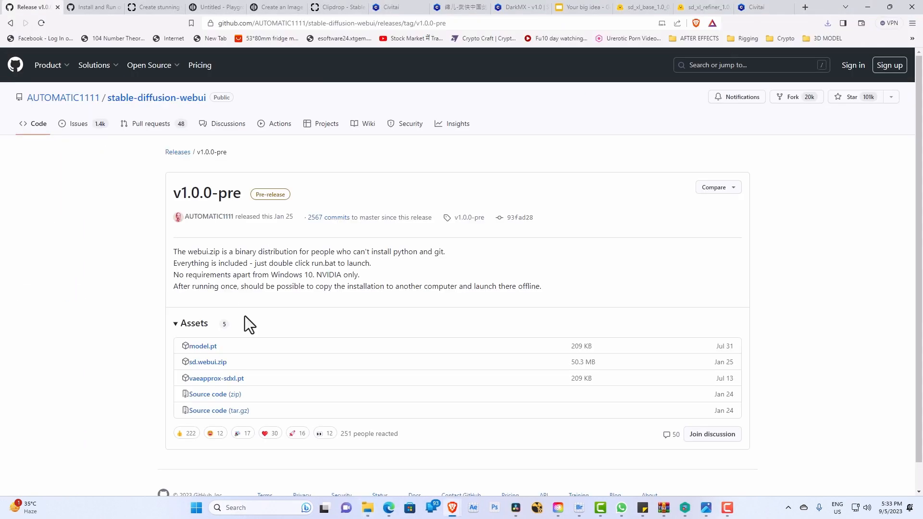
scroll(249, 367, down, 2)
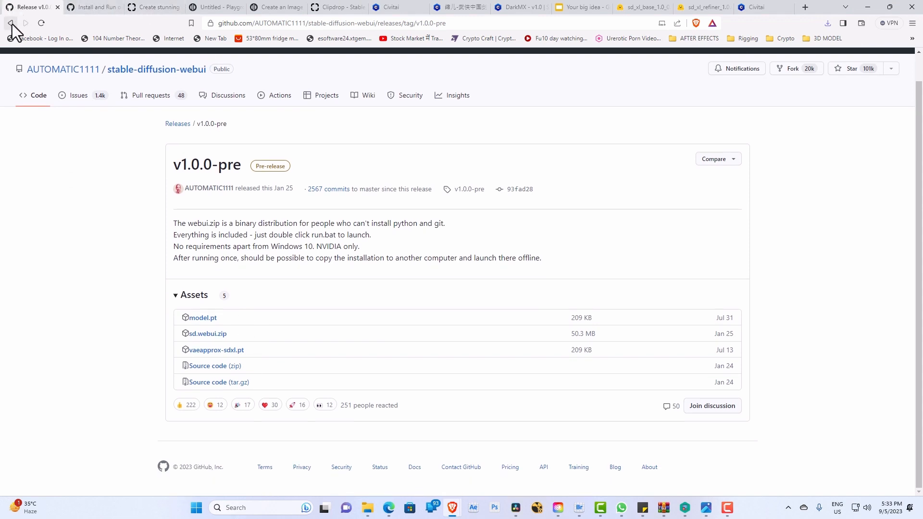
click(10, 22)
scroll(105, 403, down, 20)
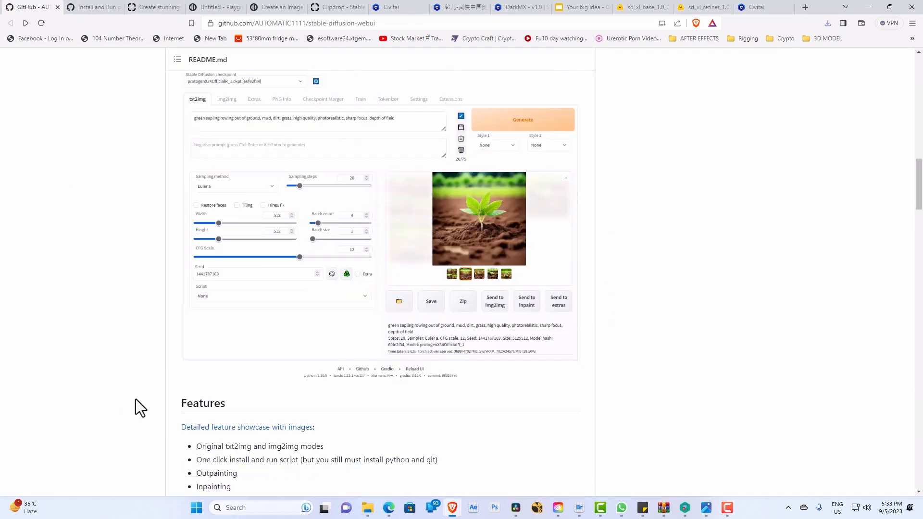
scroll(153, 382, down, 4)
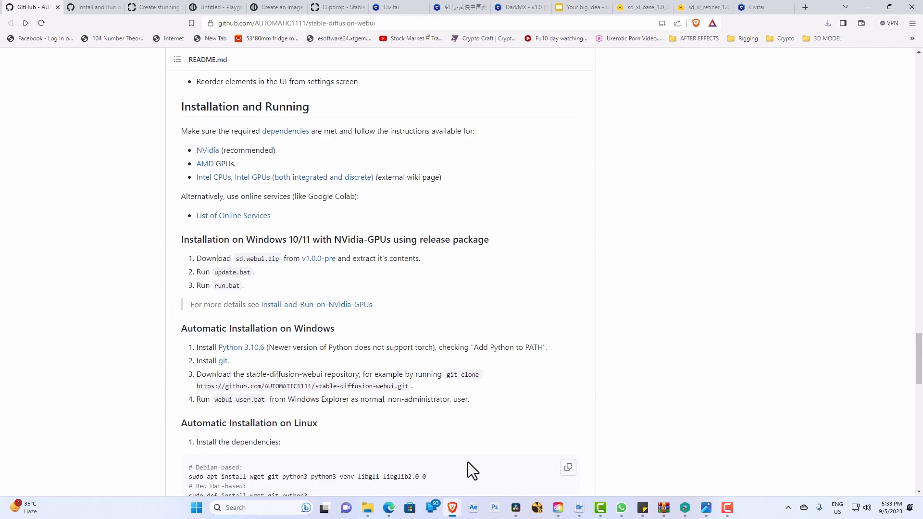
Step: Run the update batch file from the sd.webui folder in File Explorer, and close its console once the update ends
mouse_move(368, 506)
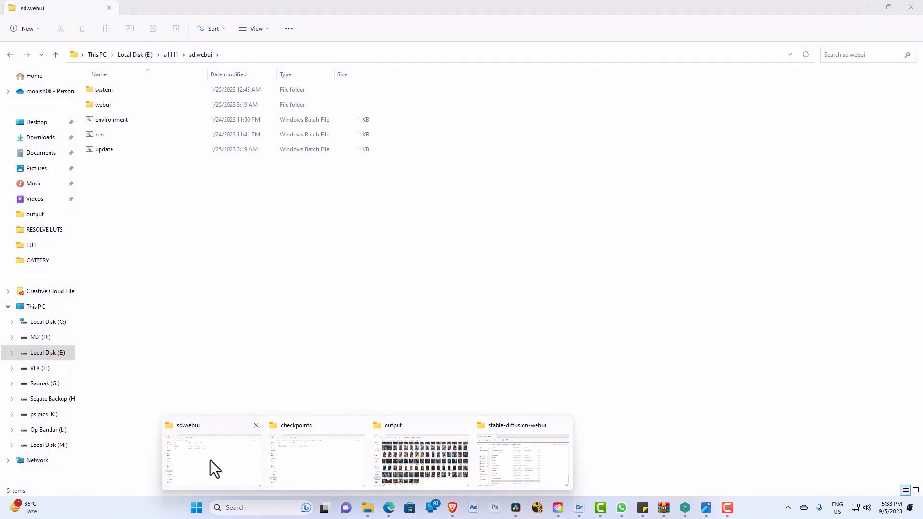
click(211, 456)
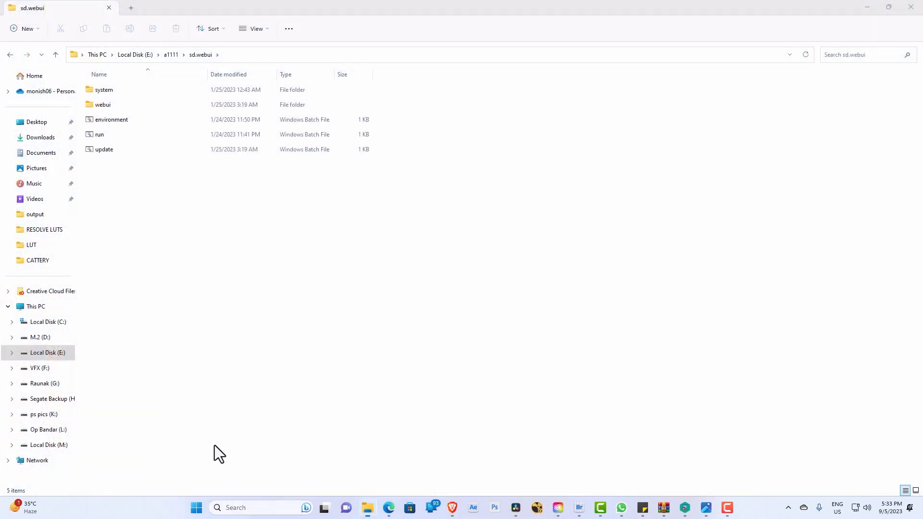
click(120, 155)
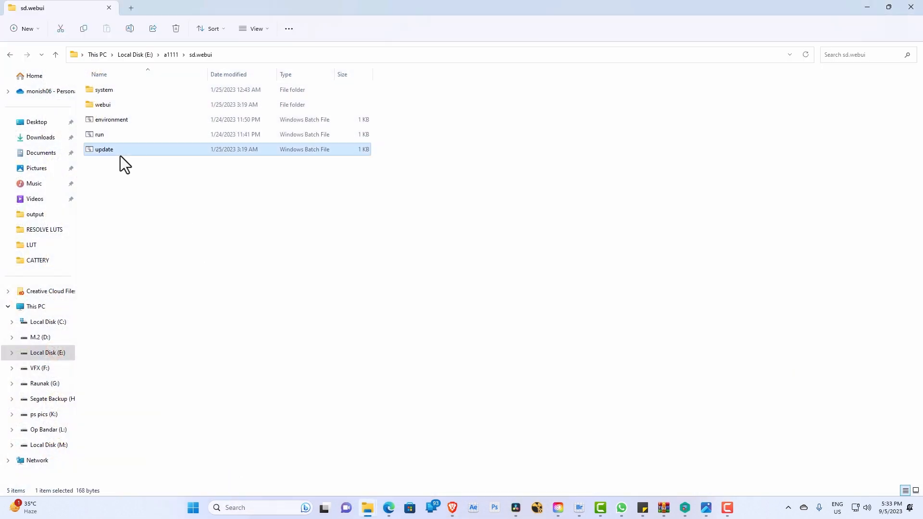
double_click(121, 156)
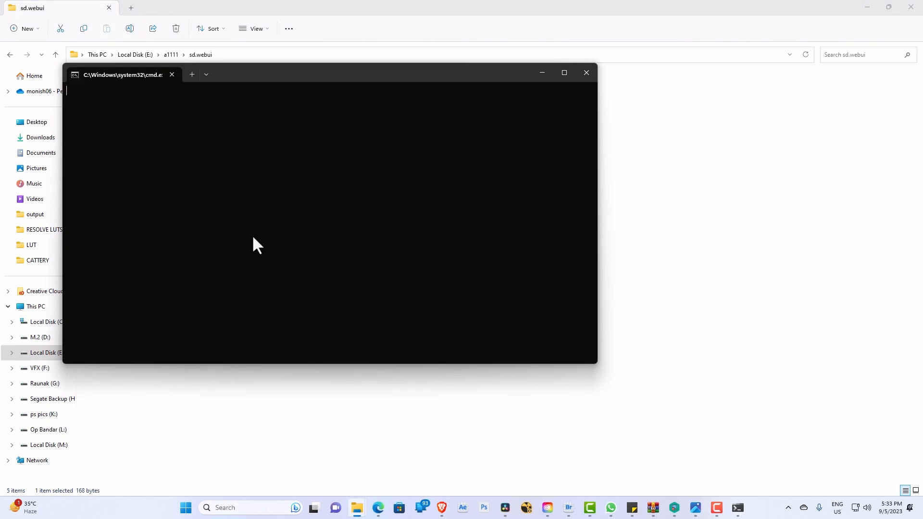
drag(288, 78, 555, 154)
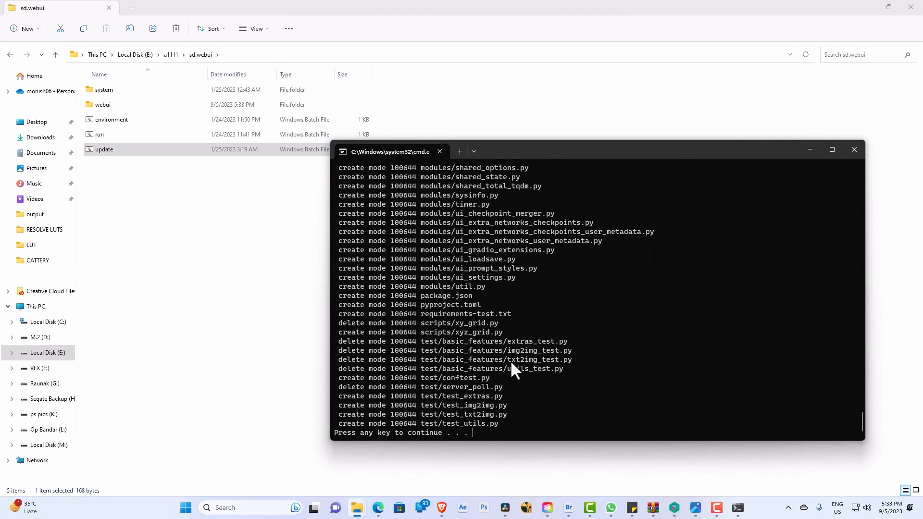
key(Return)
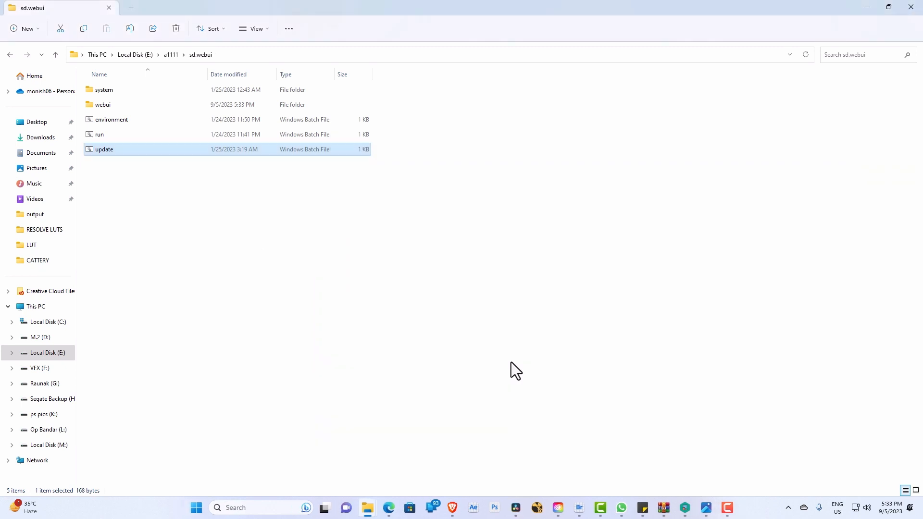
Step: Check the README's release package steps in Brave, launch the run batch file from the sd.webui folder, and bring its console forward
mouse_move(452, 508)
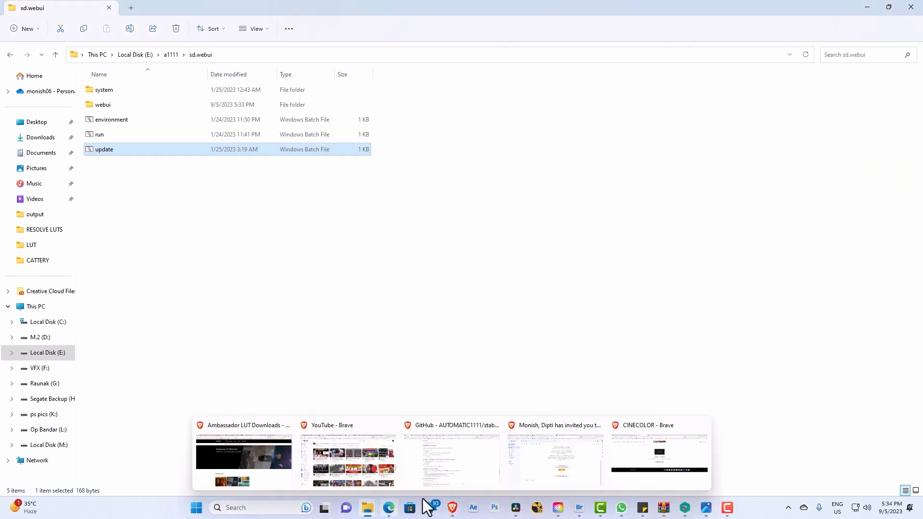
click(467, 475)
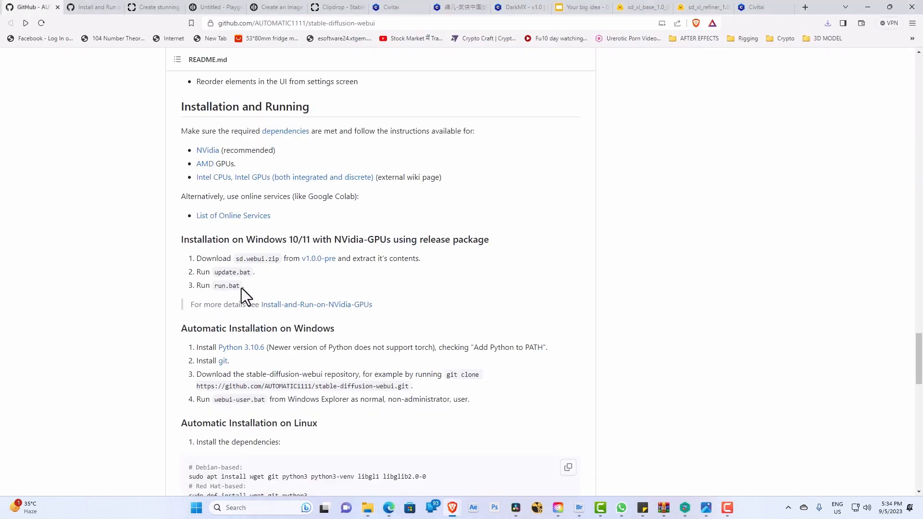
mouse_move(368, 508)
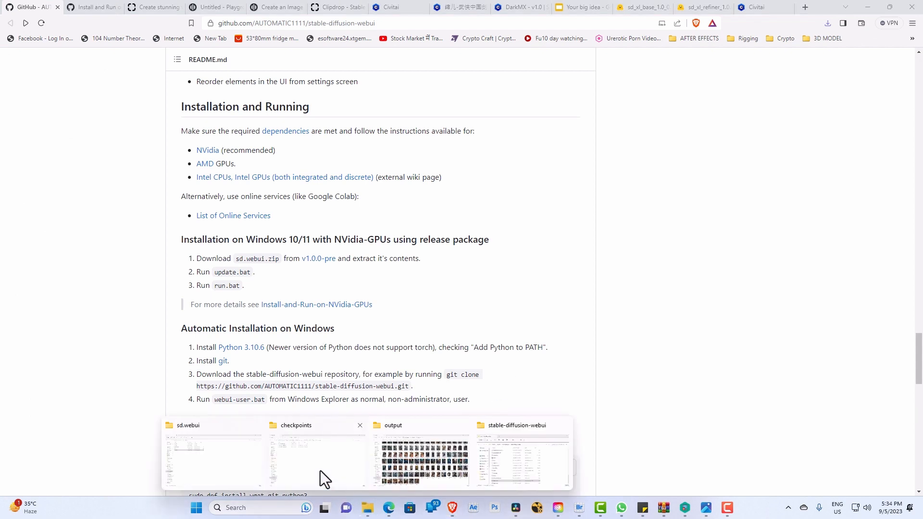
click(236, 458)
click(125, 134)
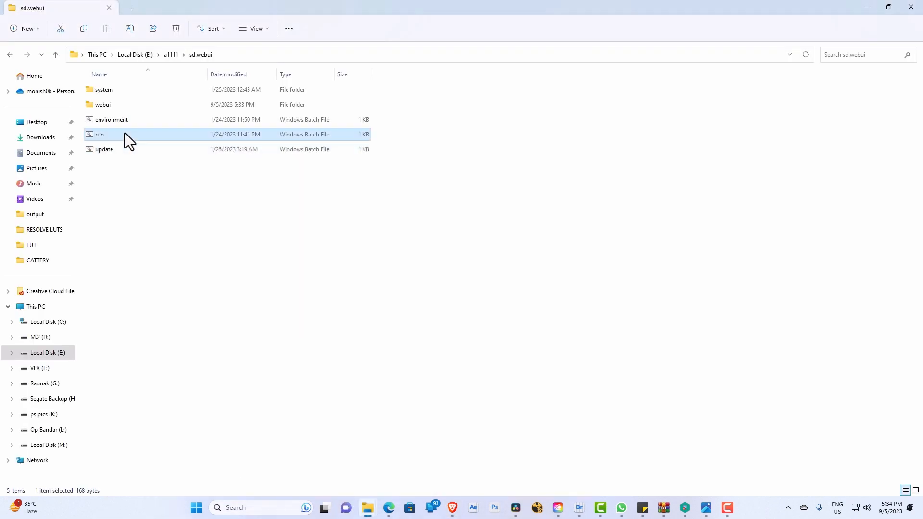
double_click(125, 134)
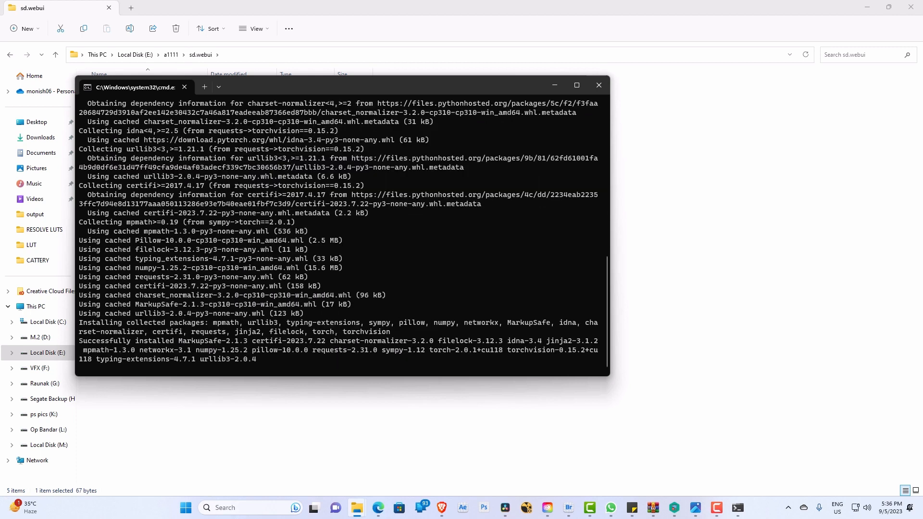
drag(414, 80, 720, 149)
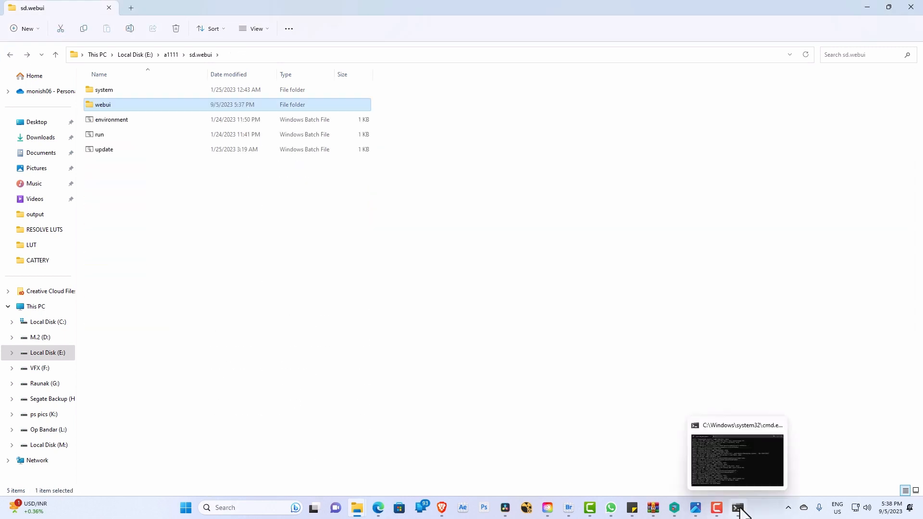
click(738, 509)
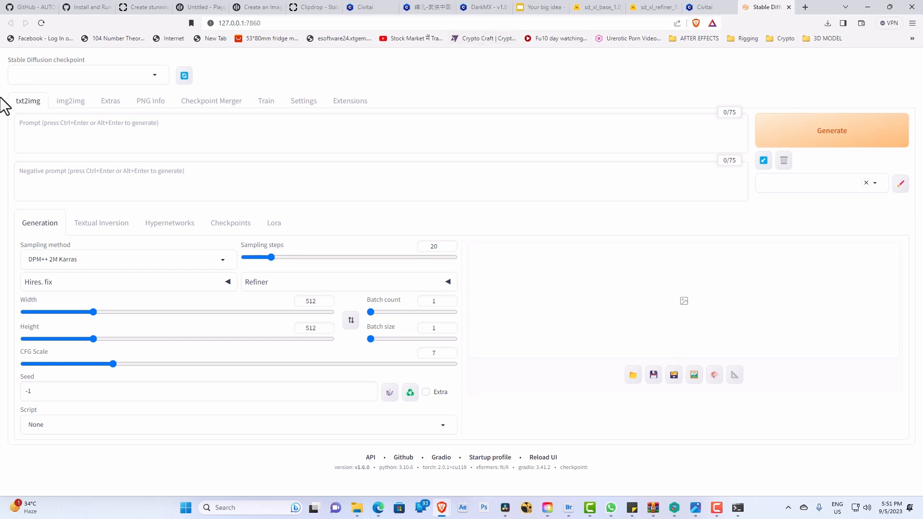
Step: Generate a txt2img image from the prompt "tiger wearing hat" using the v1-5-pruned-emaonly.safetensors checkpoint
click(148, 78)
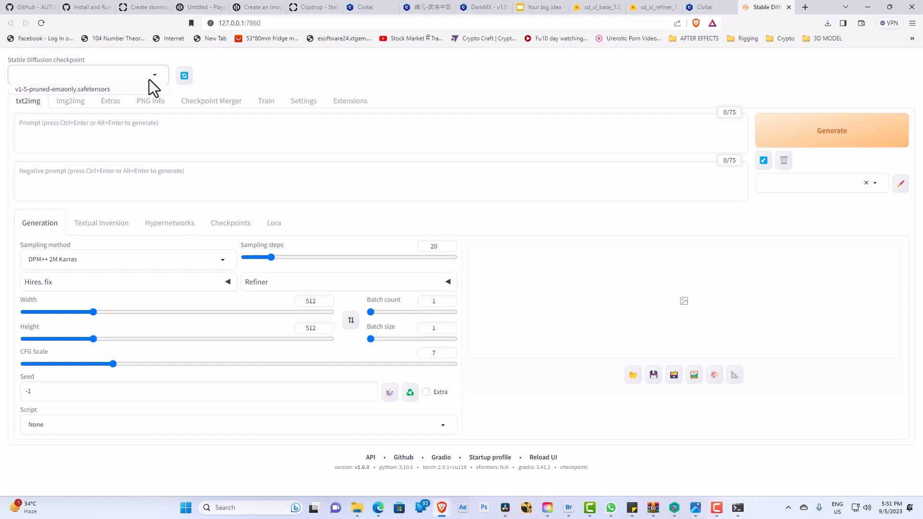
click(102, 92)
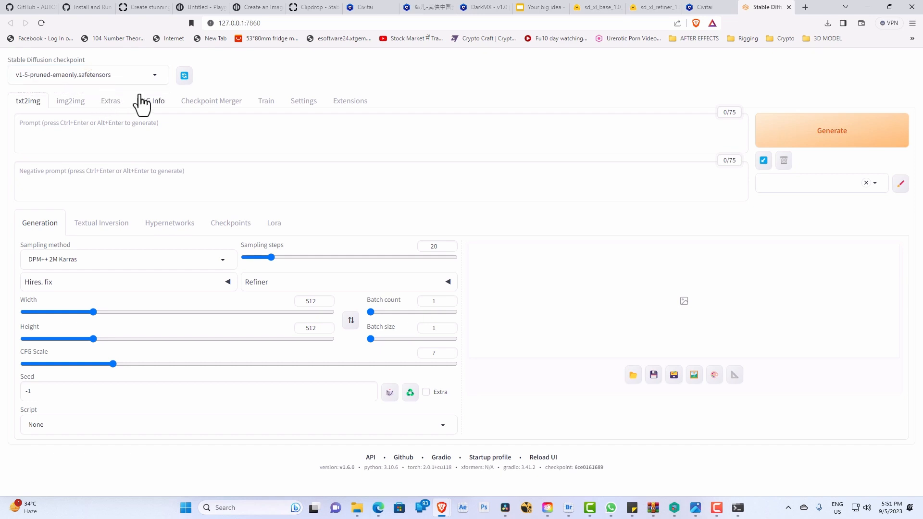
click(164, 142)
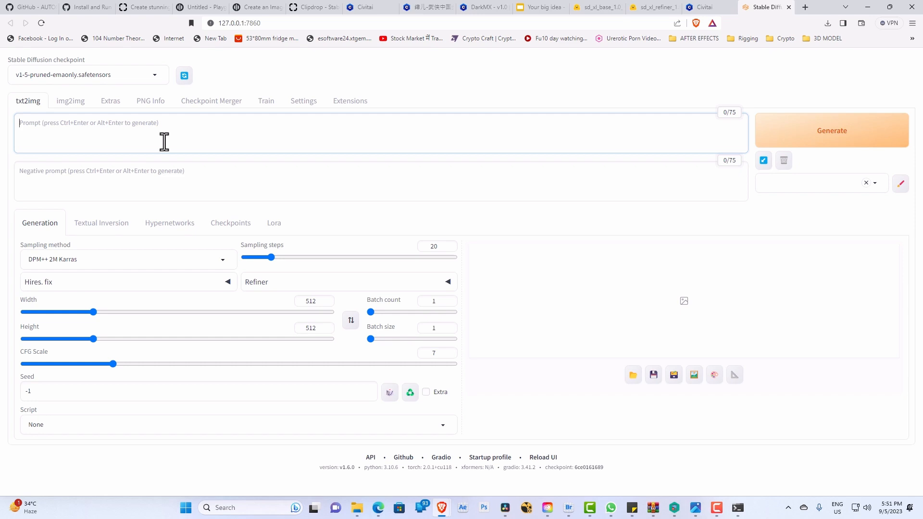
text(tiger)
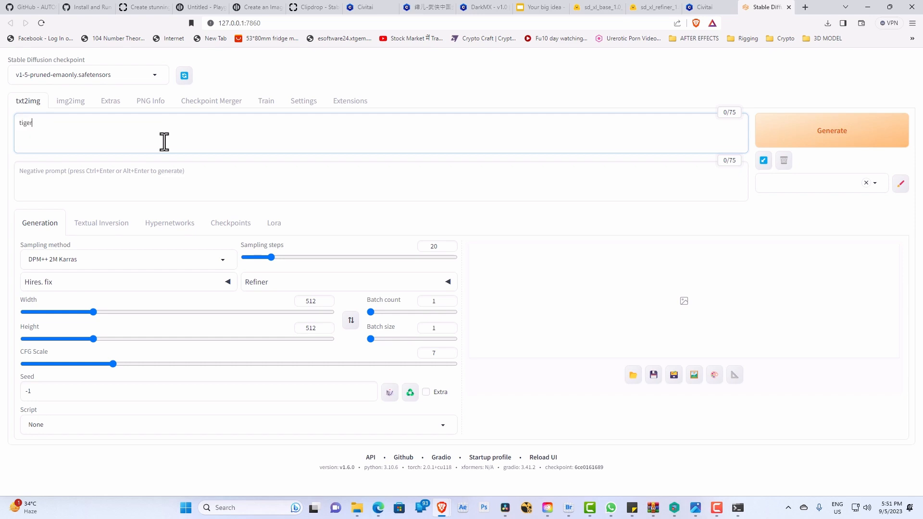
text( wearing hat)
click(841, 141)
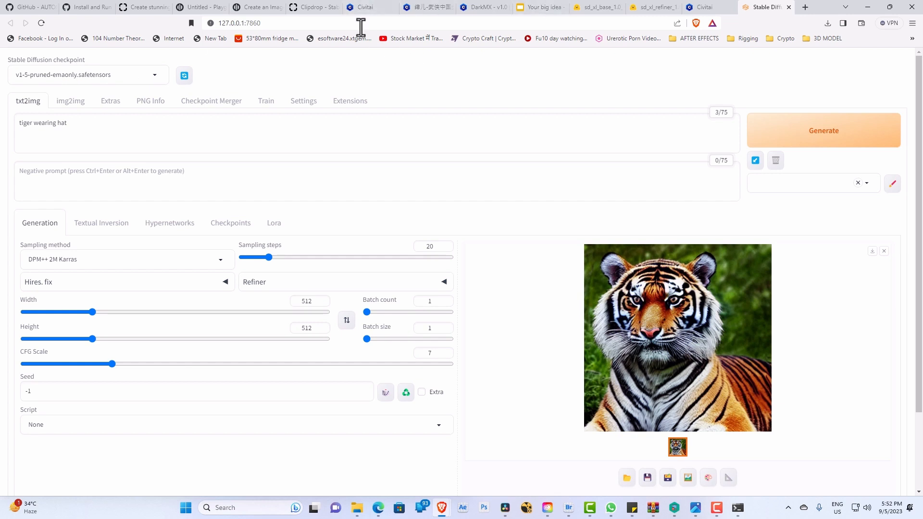
Step: Browse the featured models on the Civitai home page and open the DreamShaper XL1.0 checkpoint's page
click(366, 9)
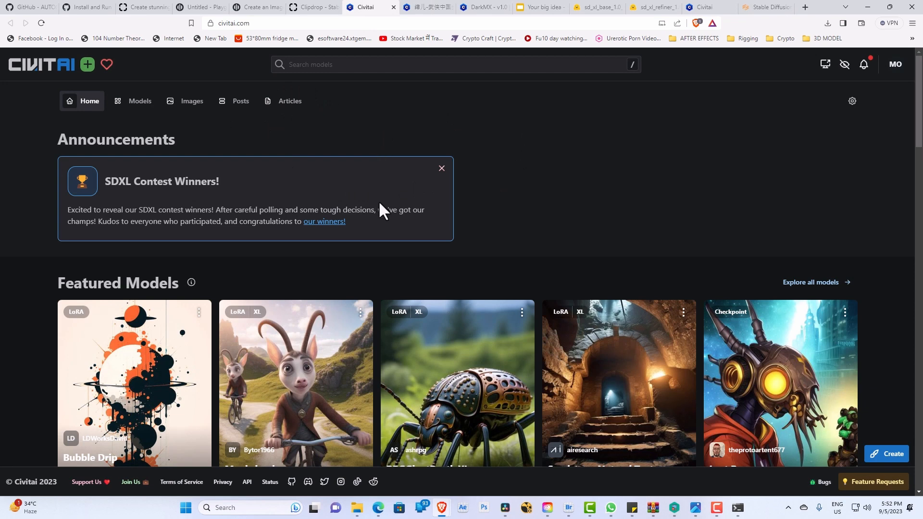
scroll(381, 211, down, 8)
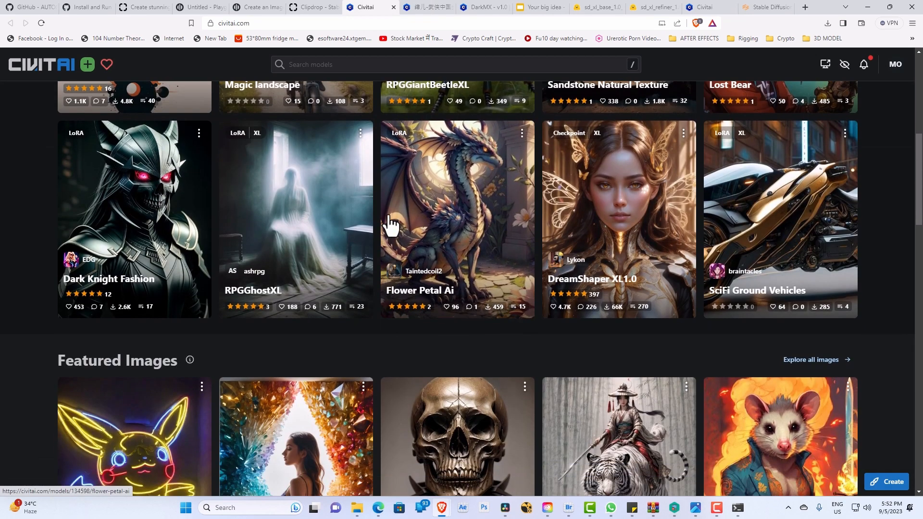
scroll(390, 224, up, 6)
scroll(199, 260, down, 2)
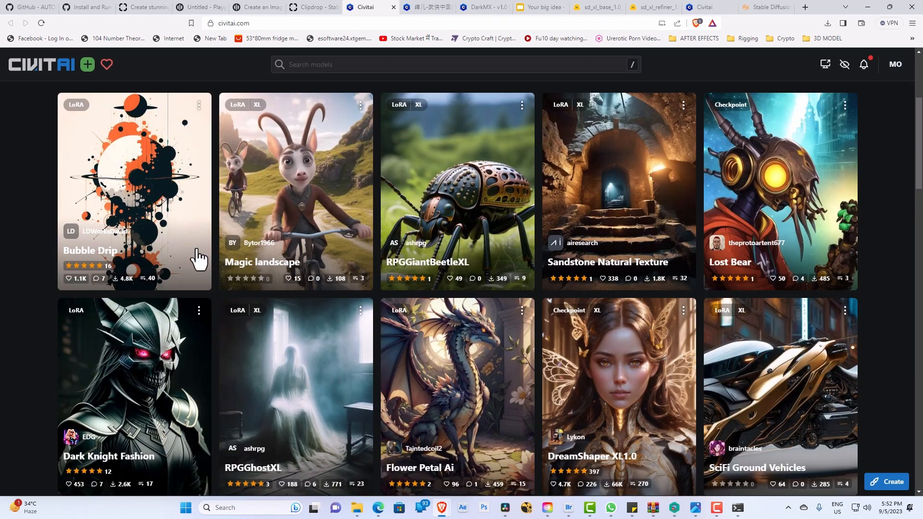
scroll(202, 251, down, 1)
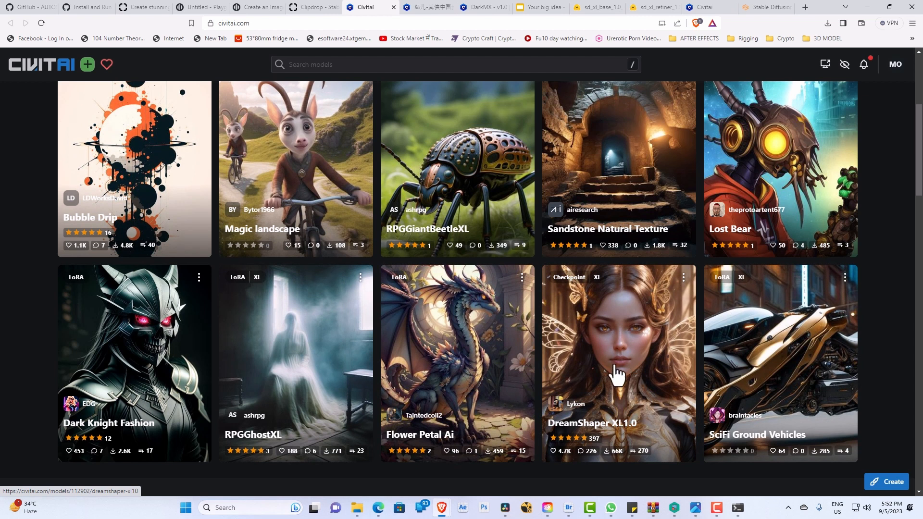
click(587, 372)
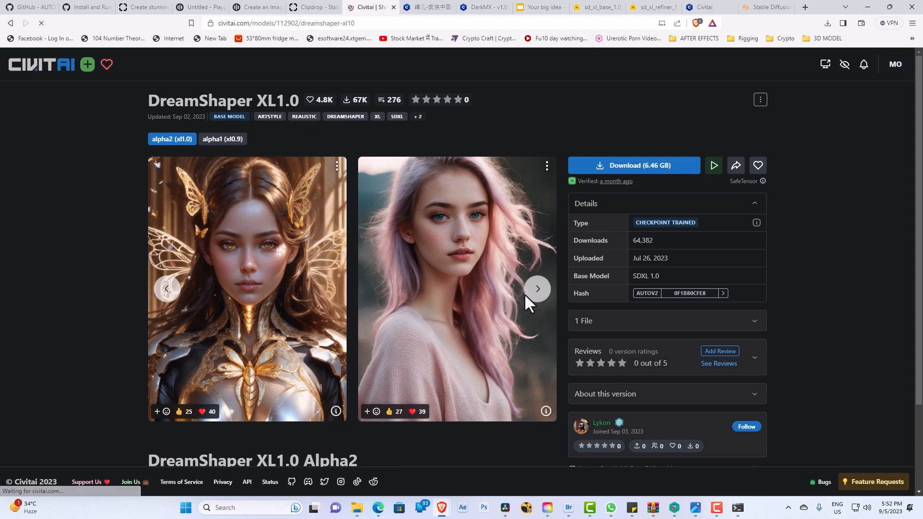
Step: Look through the DreamShaper XL1.0 sample images, view the dark-haired woman's image post, and return to the model page
click(538, 290)
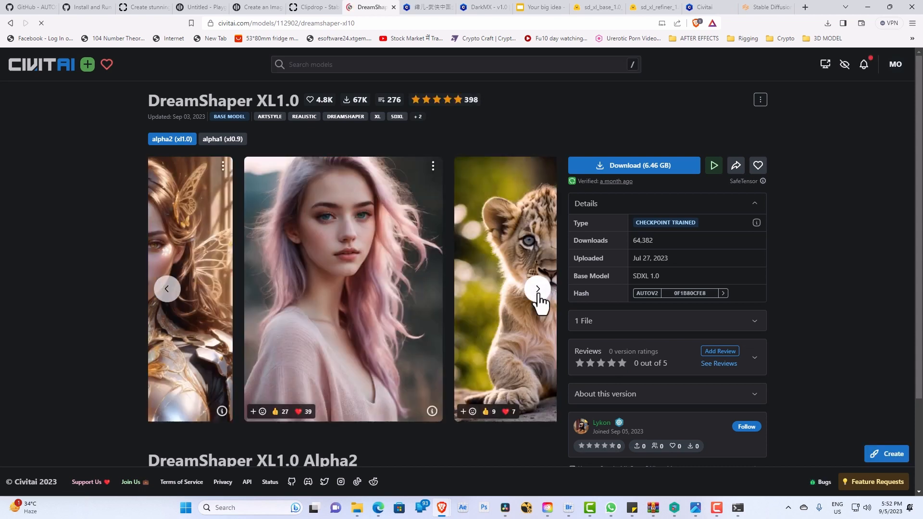
click(538, 289)
click(538, 289)
click(538, 289)
click(538, 291)
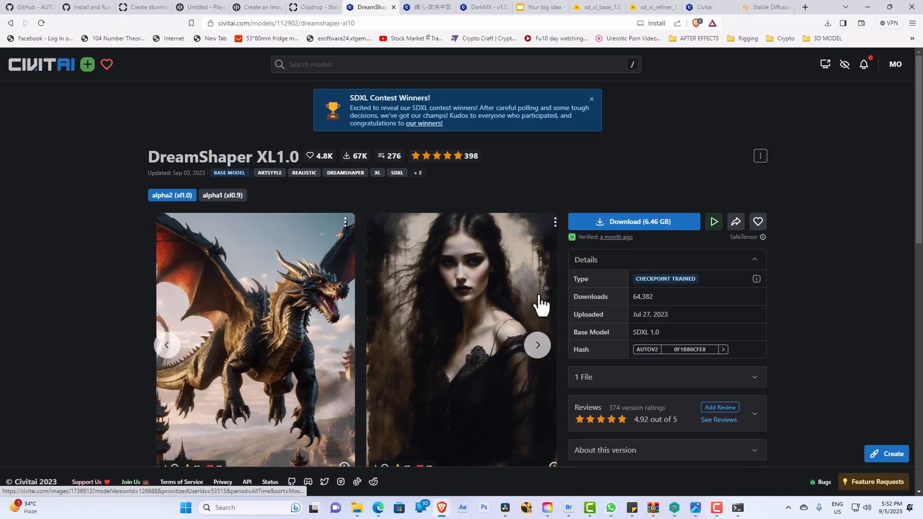
click(539, 305)
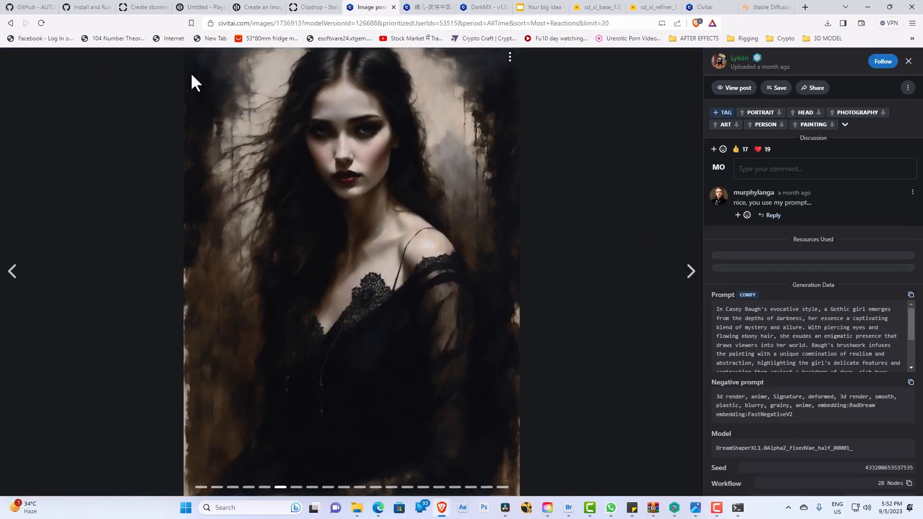
click(10, 23)
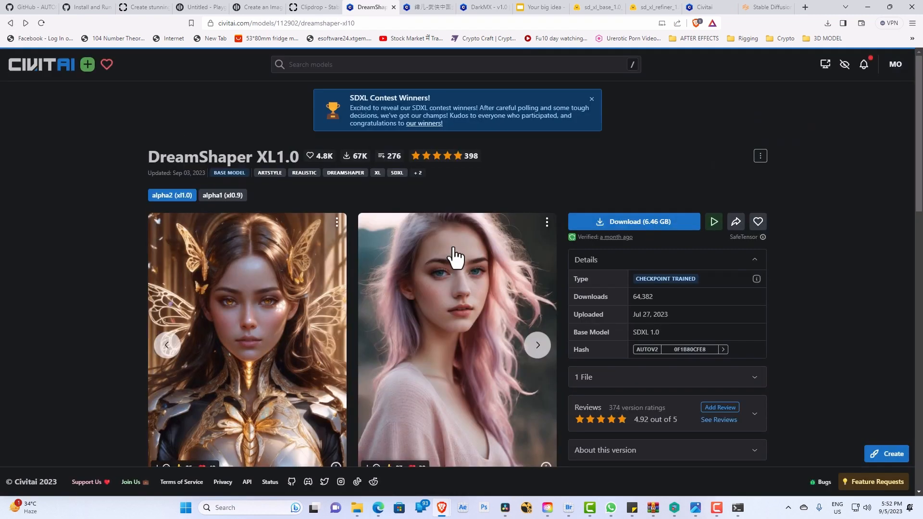
Step: Browse the DreamShaper XL1.0 sample images as far as the portrait of the pink-haired girl with cat ears
click(539, 345)
click(543, 349)
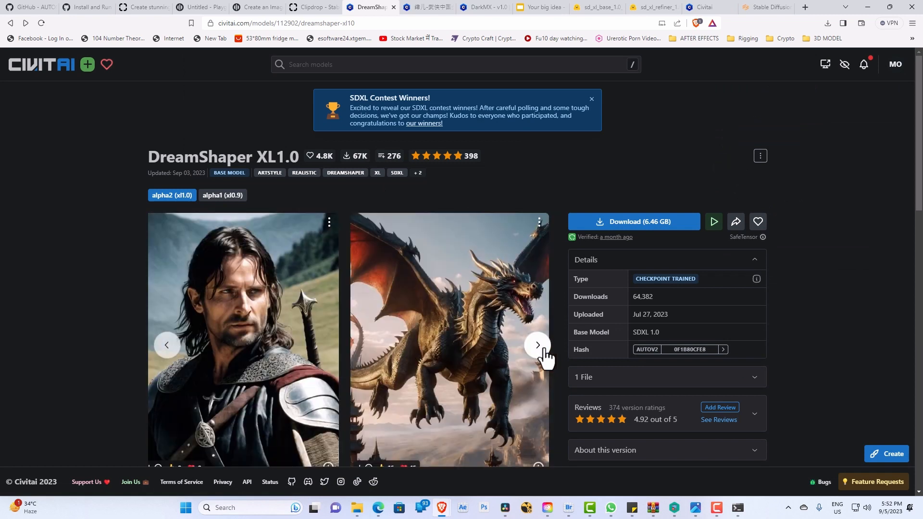
click(544, 350)
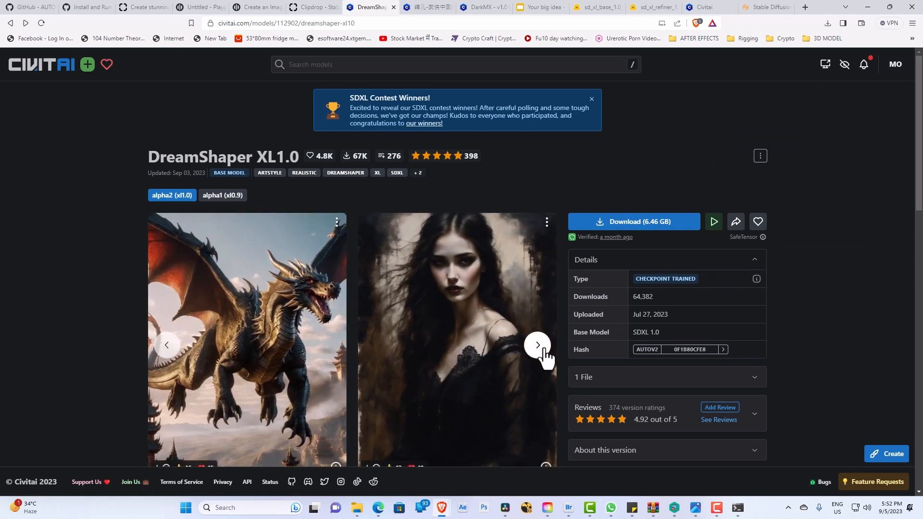
click(544, 348)
click(544, 348)
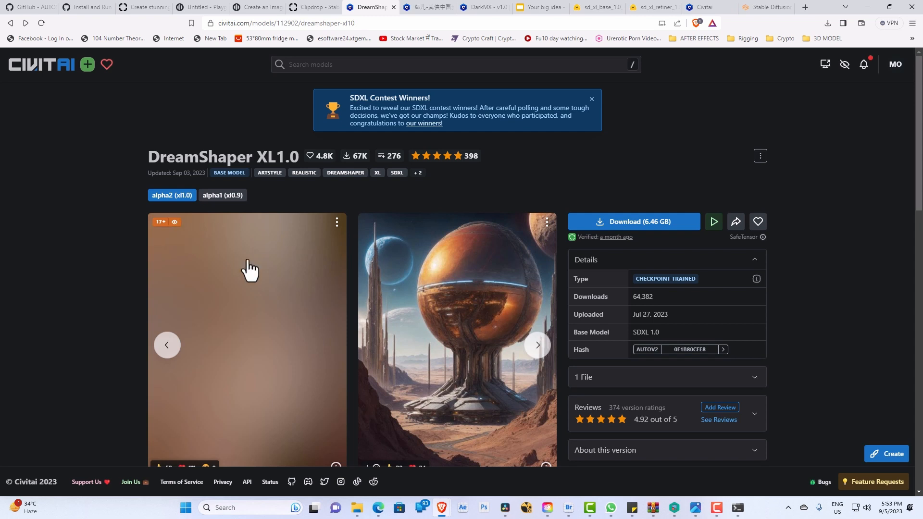
click(538, 347)
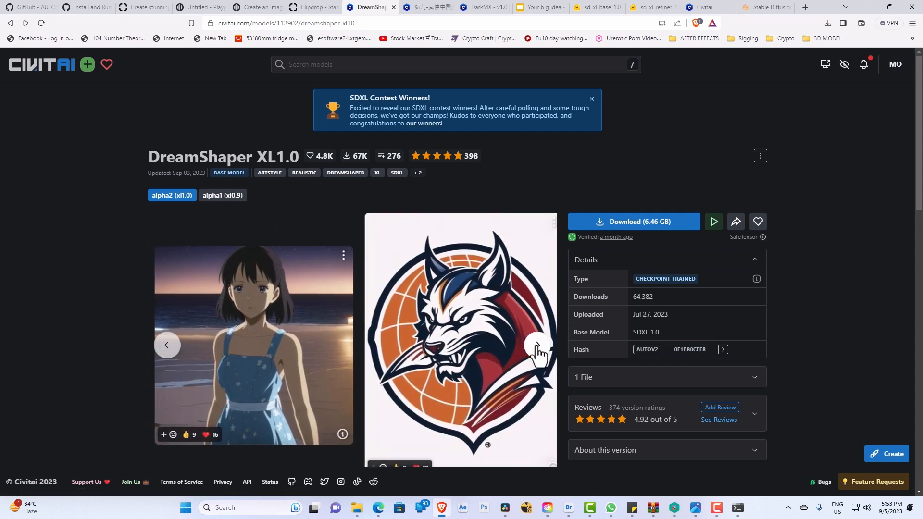
click(538, 347)
click(539, 346)
scroll(491, 317, down, 3)
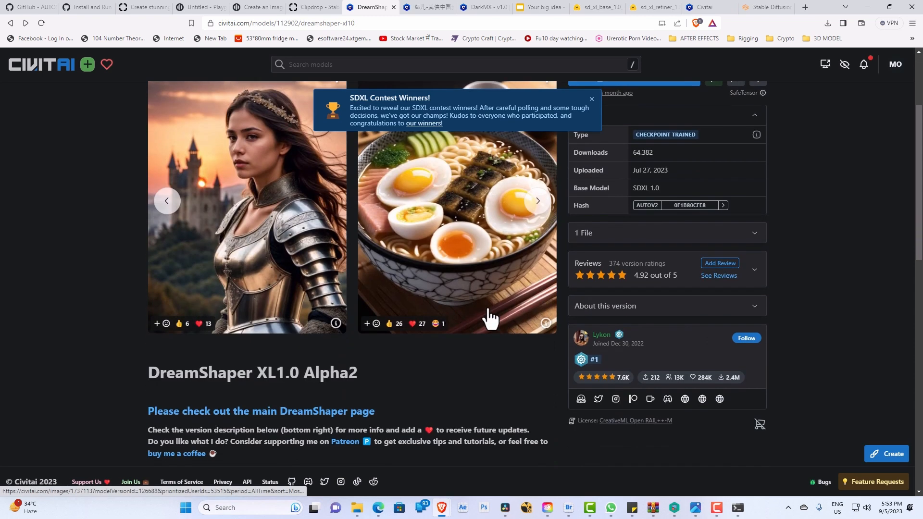
scroll(526, 264, up, 1)
click(539, 255)
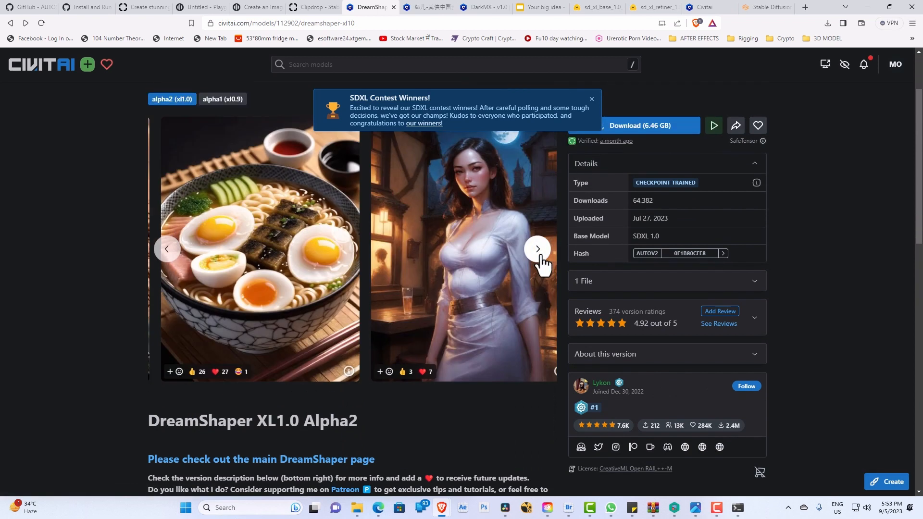
click(539, 255)
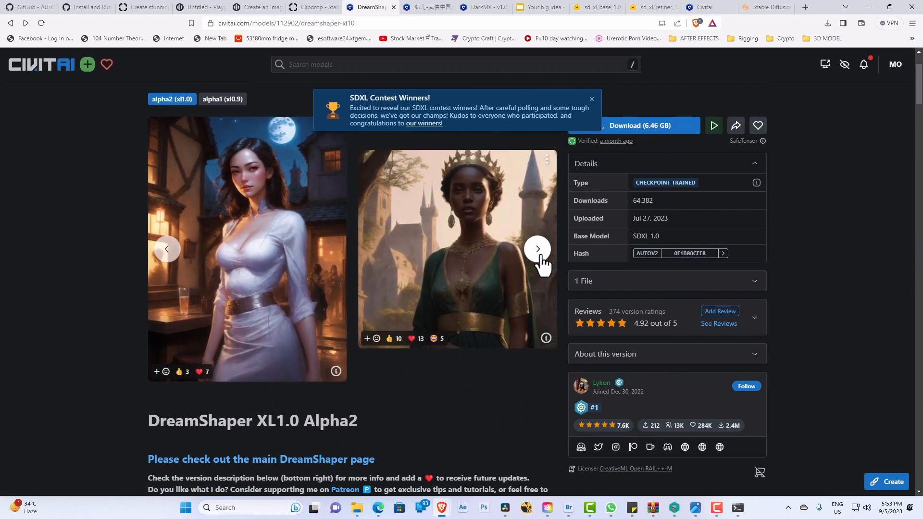
click(539, 255)
click(539, 255)
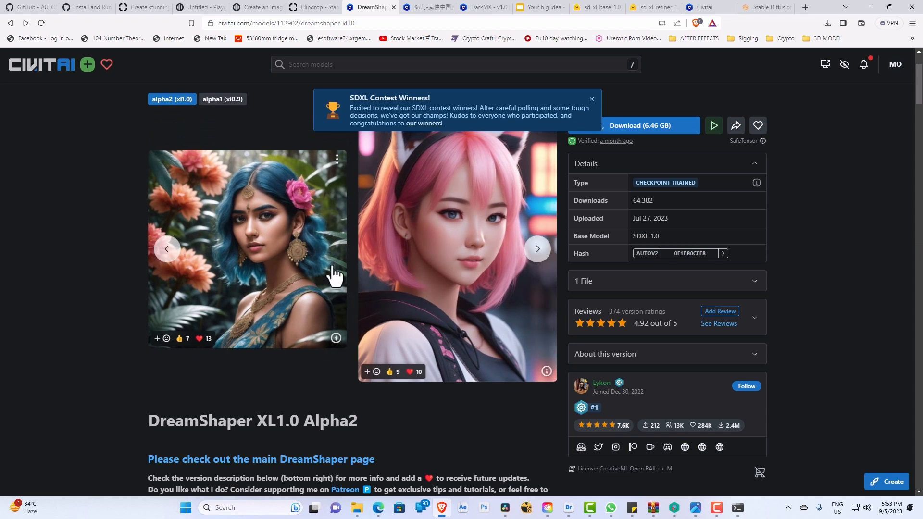
Step: Examine the model page's description, suggested resources, discussion and community gallery, and return to its sample images
scroll(217, 182, up, 2)
scroll(388, 255, down, 7)
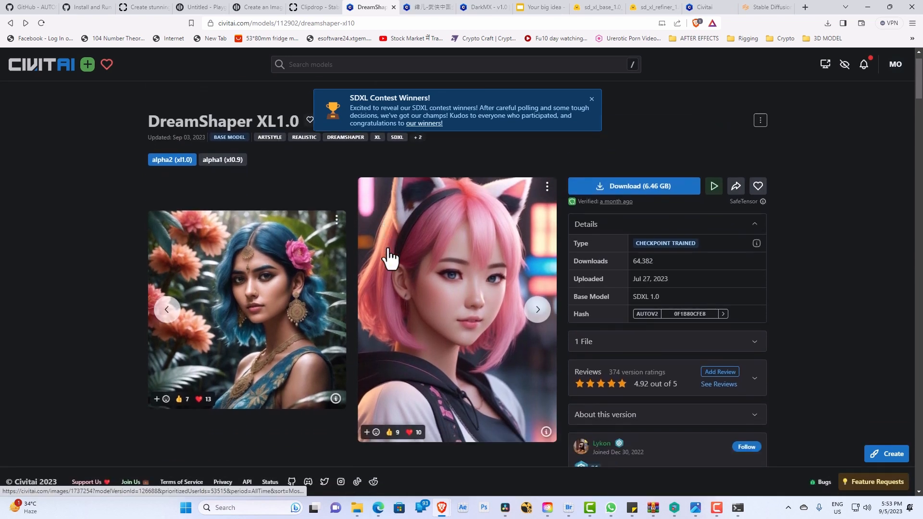
scroll(387, 250, down, 12)
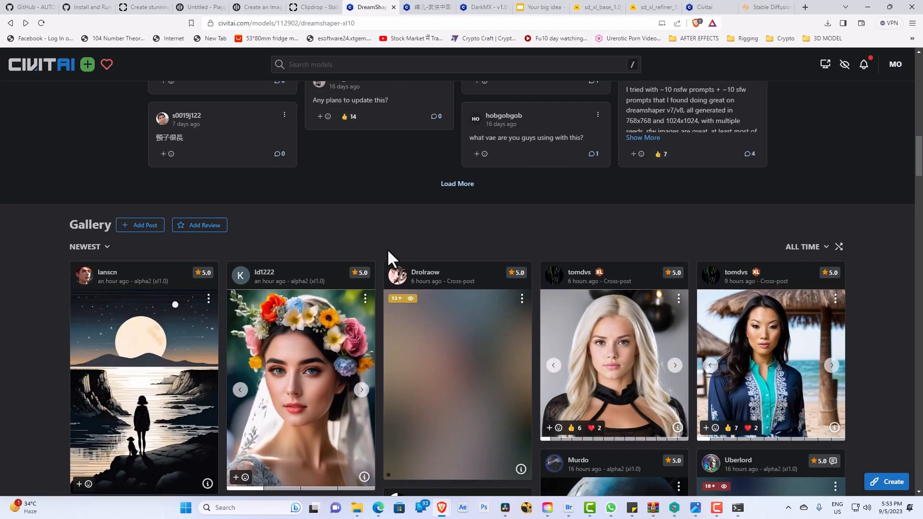
scroll(406, 236, up, 8)
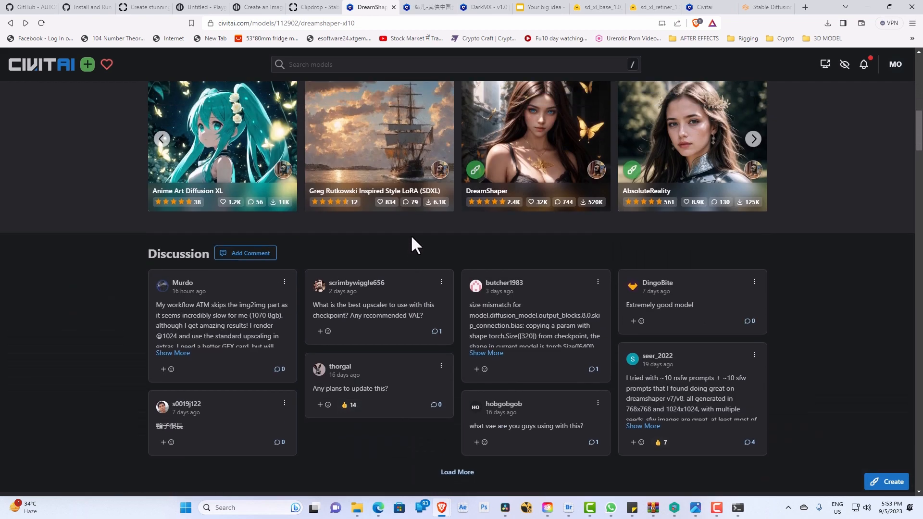
scroll(417, 232, up, 5)
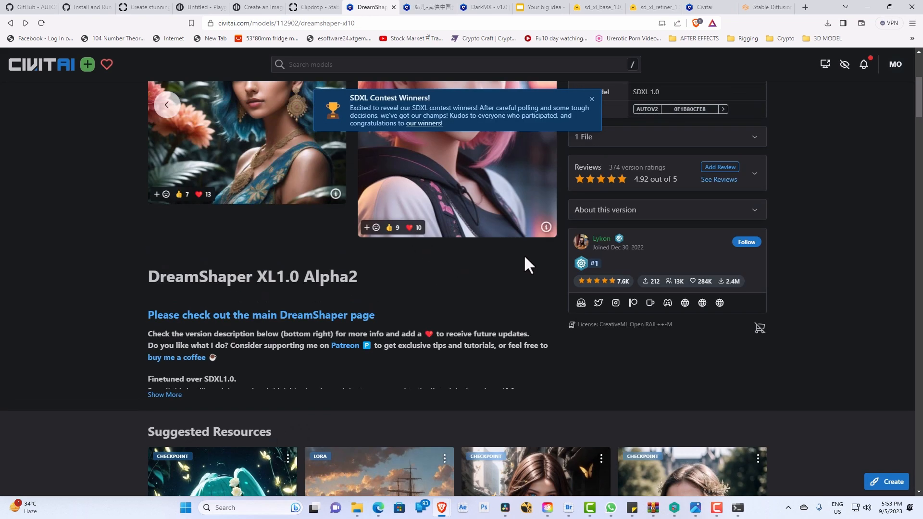
scroll(528, 265, up, 5)
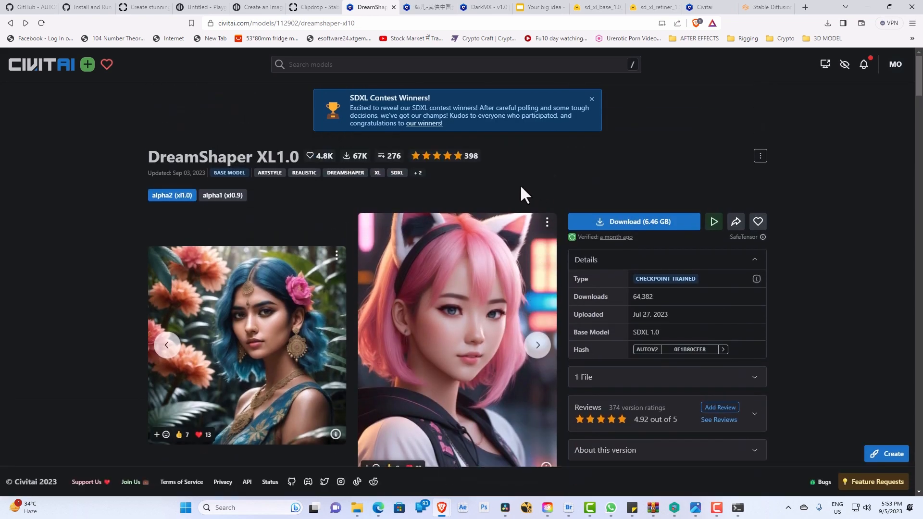
Step: Open the sample image of the pink-haired girl with cat ears and review its resources and generation data
scroll(525, 226, down, 3)
click(482, 227)
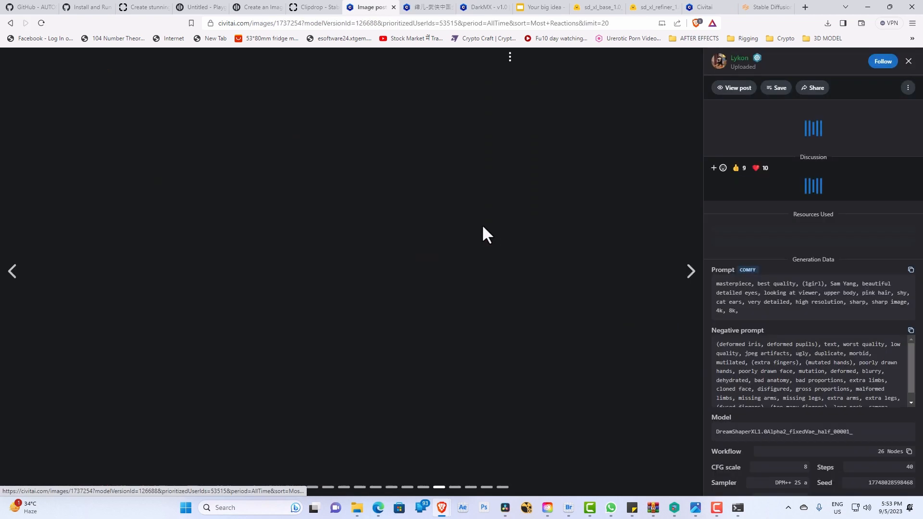
scroll(779, 337, down, 1)
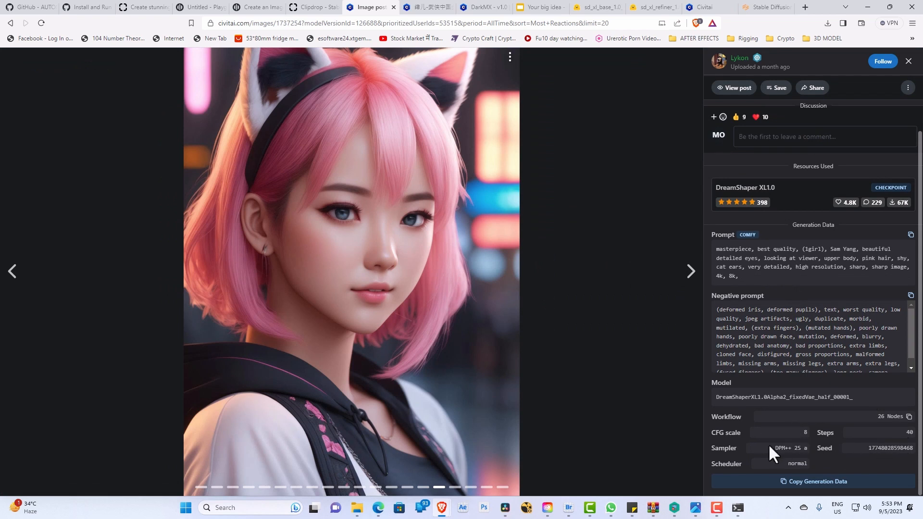
scroll(736, 264, up, 1)
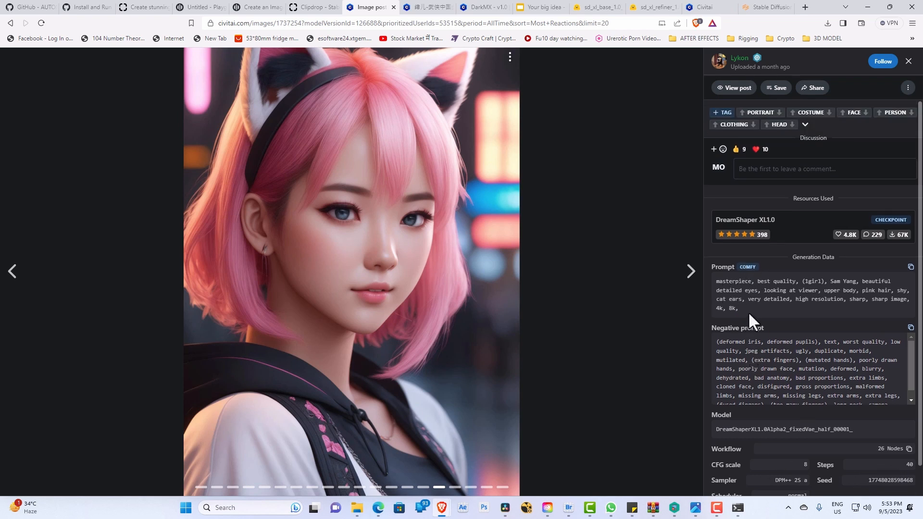
Step: Copy the sample image's prompt from Civitai and replace the "tiger wearing hat" prompt in the Stable Diffusion web UI with it
drag(749, 310, 711, 280)
key(ctrl+c)
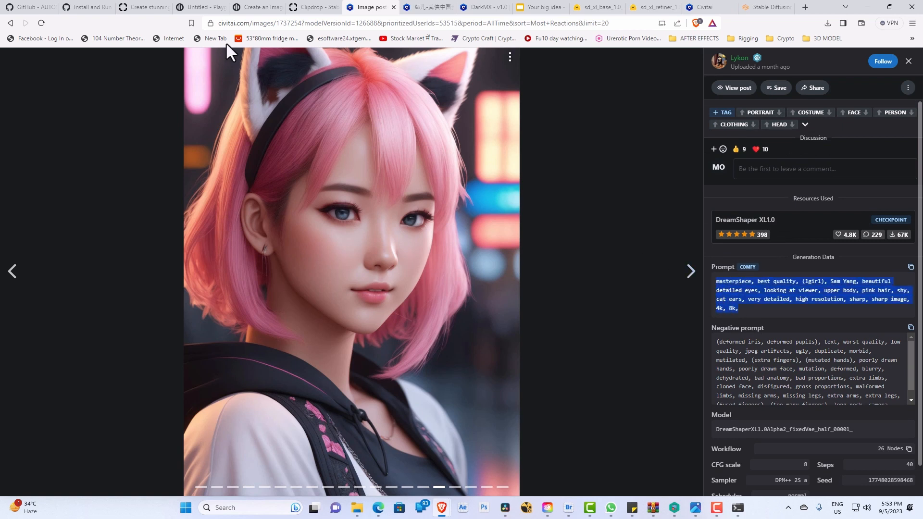
click(765, 11)
drag(67, 123, 4, 121)
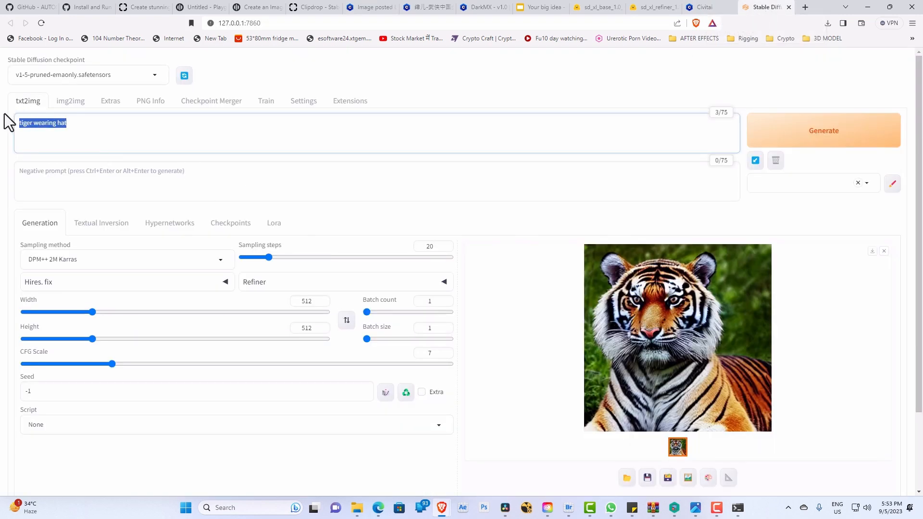
key(ctrl+v)
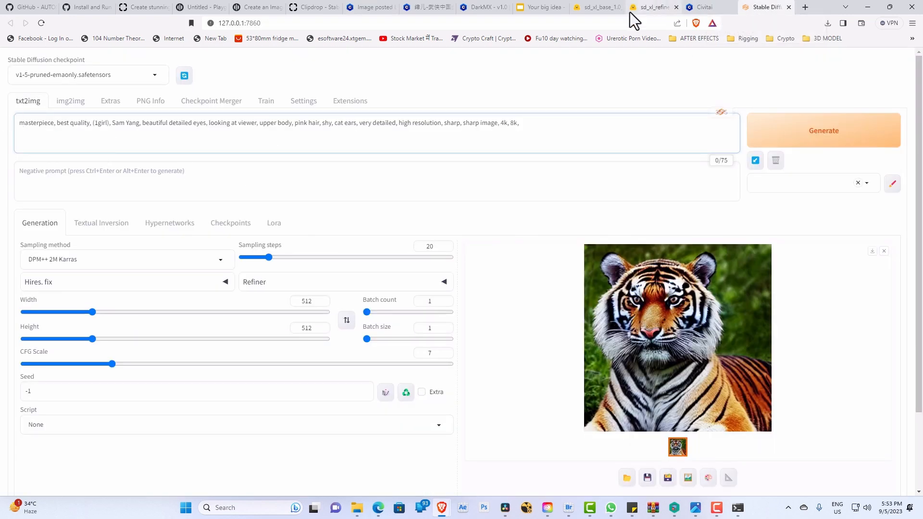
Step: Copy the sample image's full negative prompt from Civitai into the negative prompt of the Stable Diffusion web UI
click(361, 10)
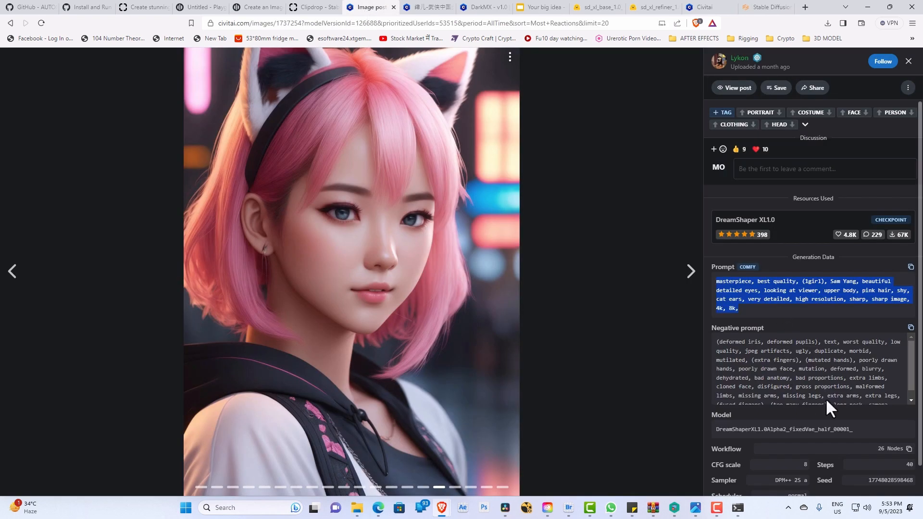
scroll(827, 398, down, 2)
drag(890, 396, 709, 335)
key(ctrl+c)
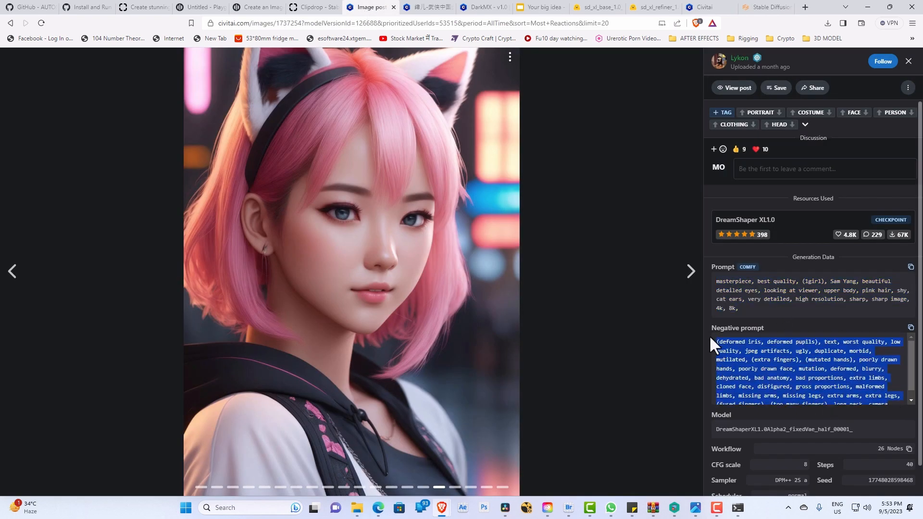
click(772, 3)
click(194, 185)
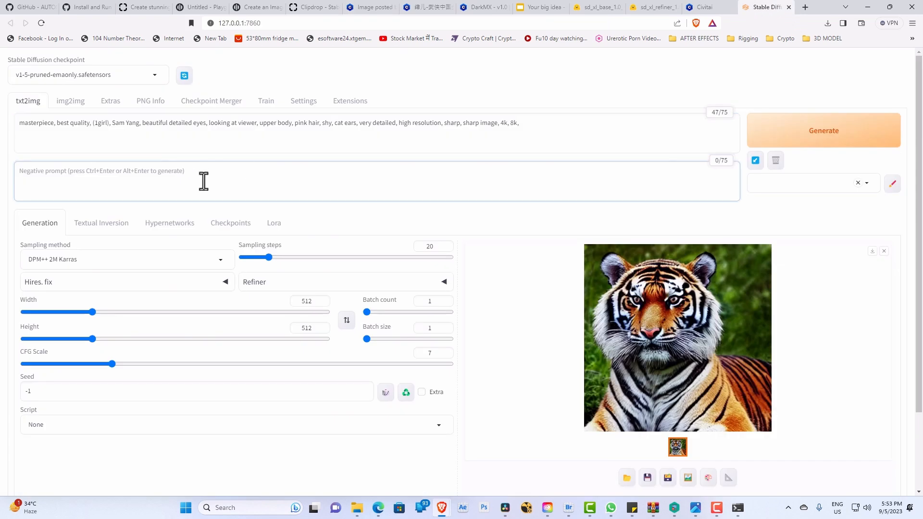
key(ctrl+v)
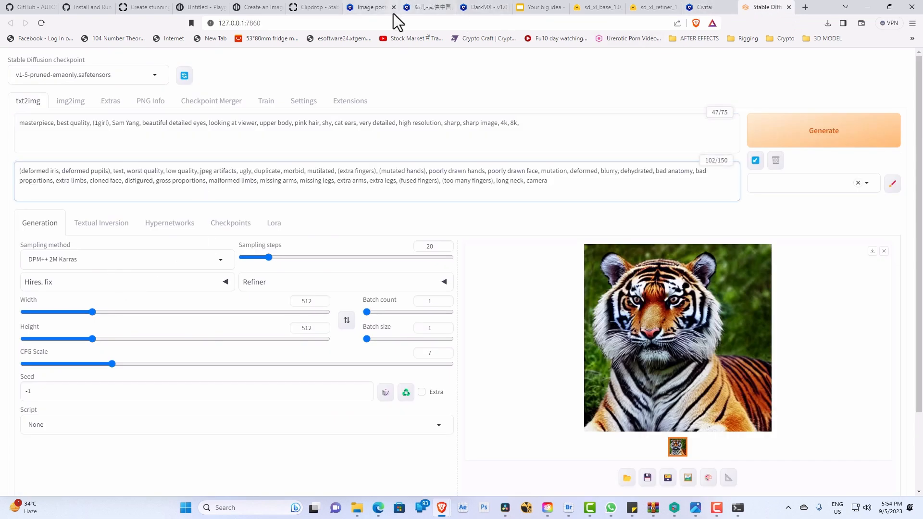
Step: Check the sample image's CFG scale, steps, sampler and scheduler on Civitai, and return to the web UI's generation settings
click(375, 8)
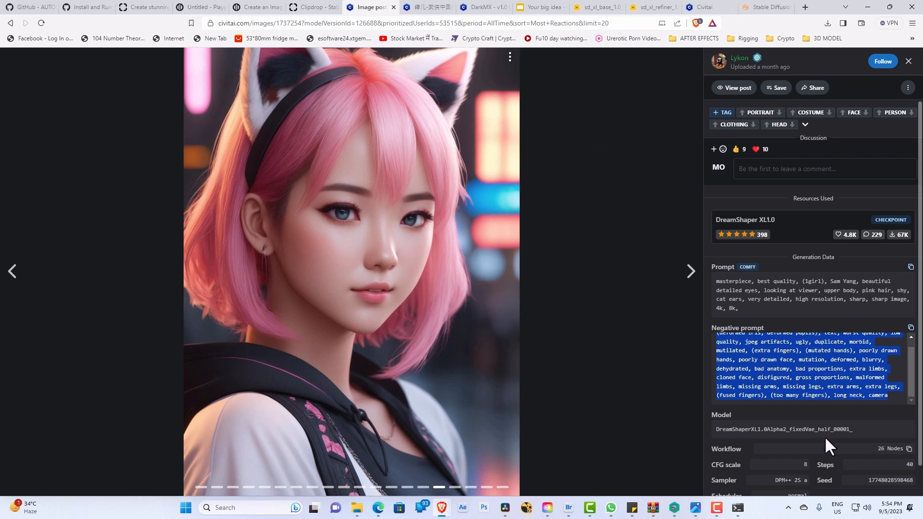
scroll(824, 437, down, 1)
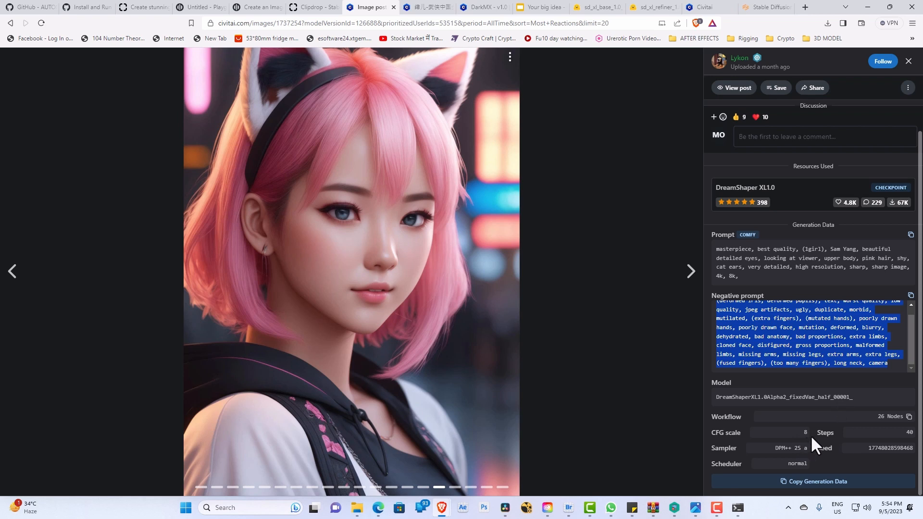
click(758, 13)
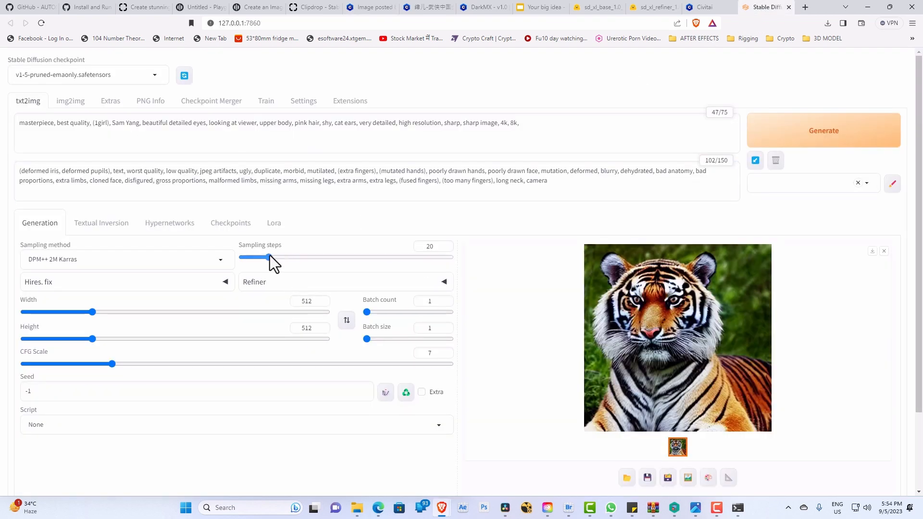
Step: Set sampling steps to 40, CFG scale to 8 and the sampling method to DPM++ 2S a, and copy the sample image's seed from Civitai
drag(269, 256, 301, 256)
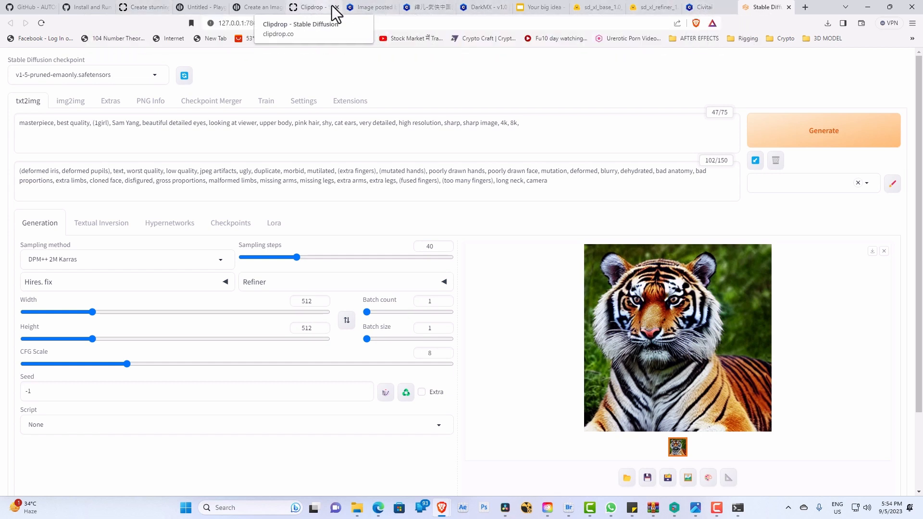
click(372, 7)
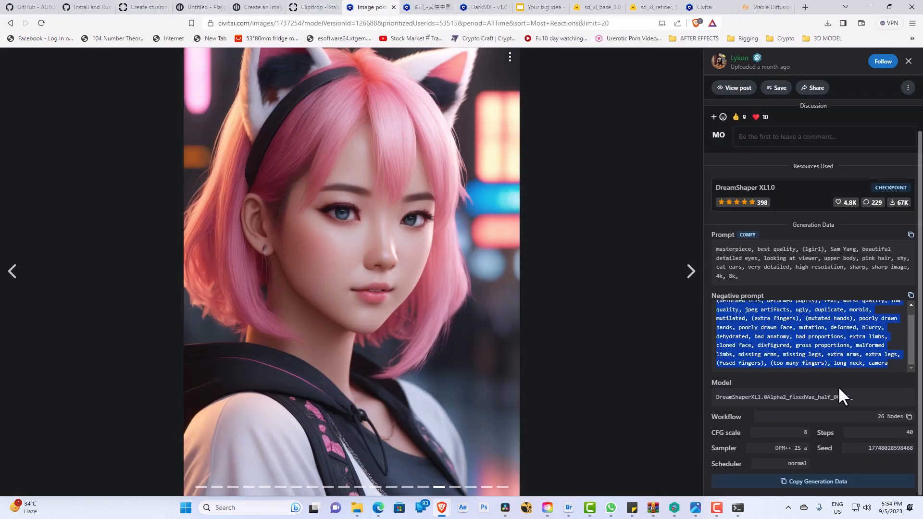
double_click(867, 447)
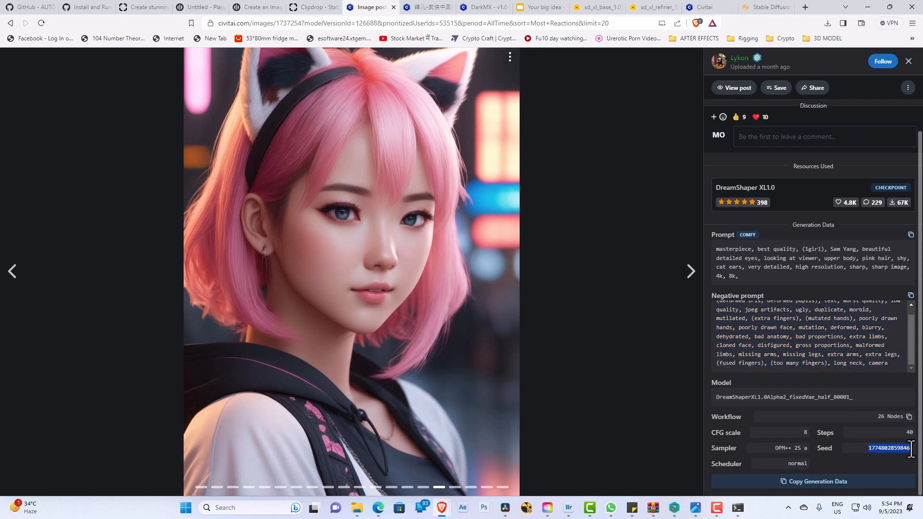
drag(911, 448, 920, 456)
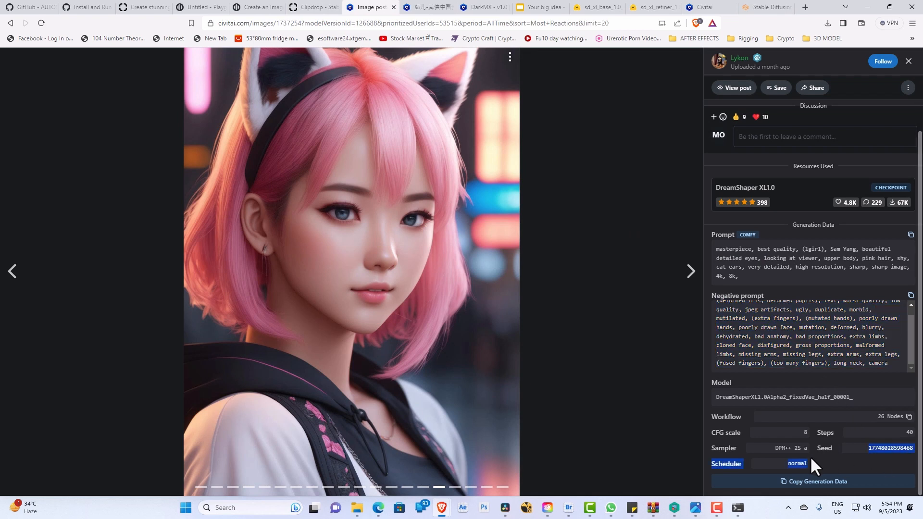
click(769, 9)
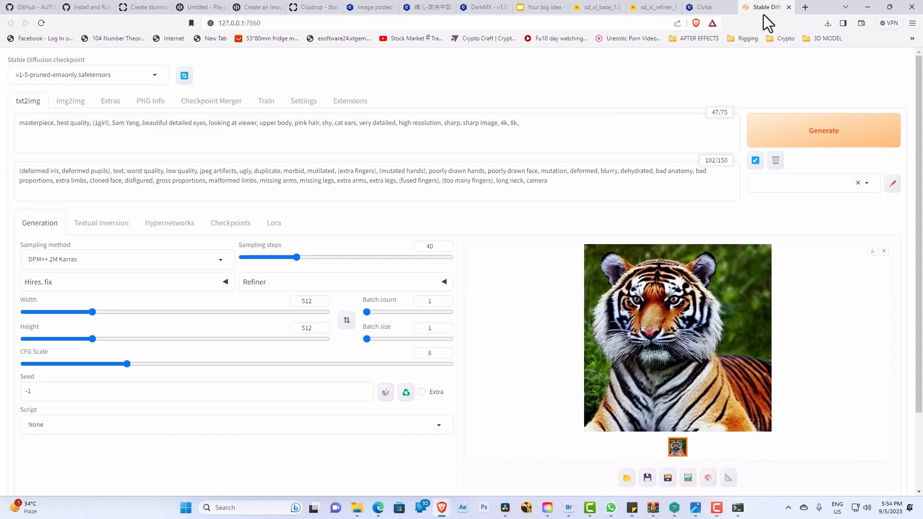
click(155, 261)
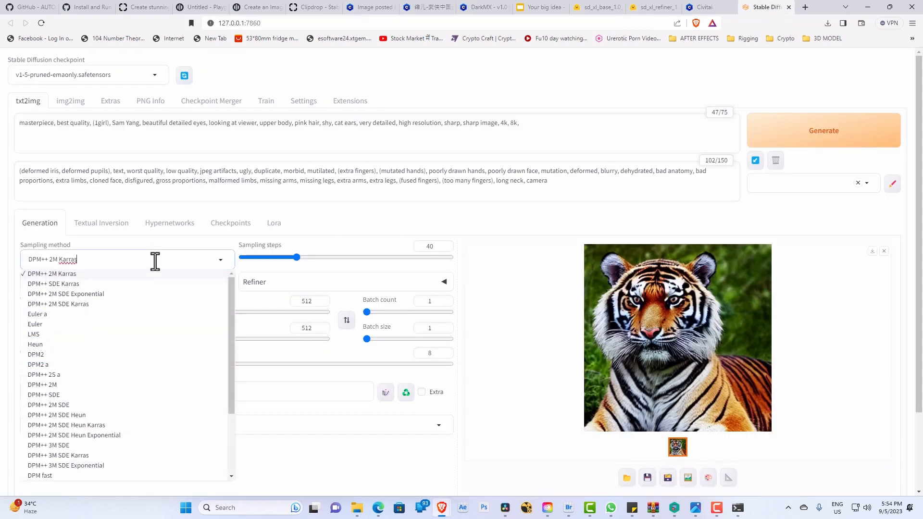
click(43, 375)
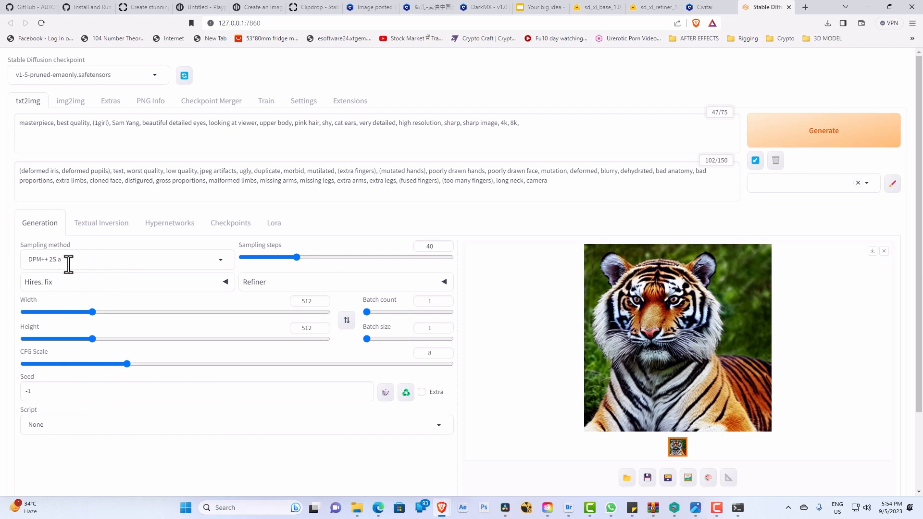
Step: Replace the seed value of -1 with the seed copied from Civitai and generate the image
drag(63, 397, 6, 392)
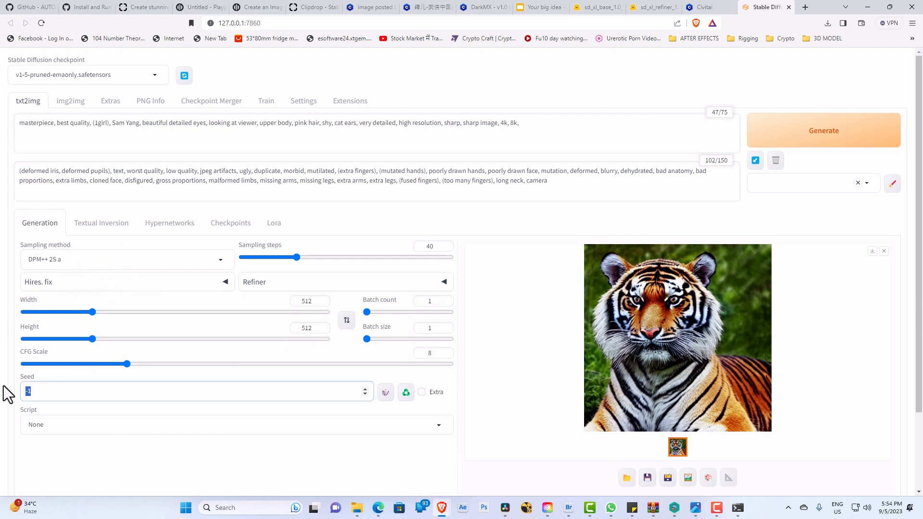
key(ctrl+v)
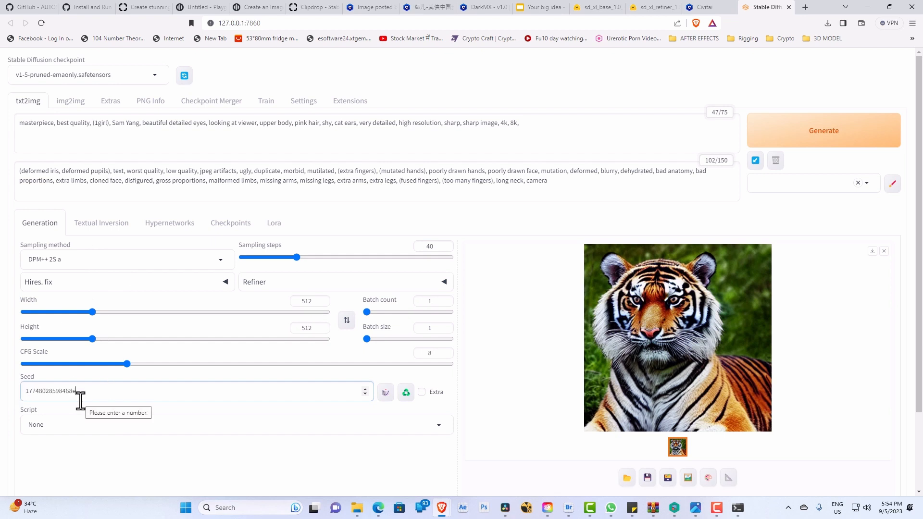
click(833, 144)
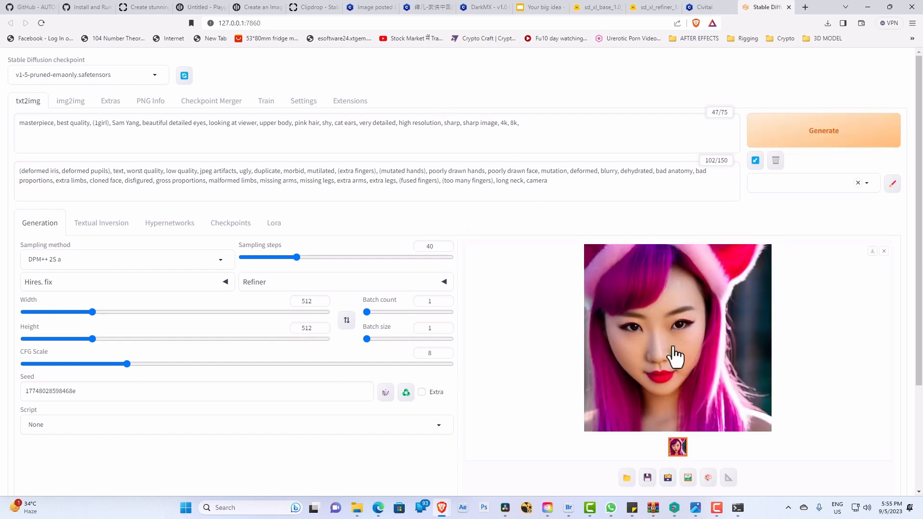
Step: Compare the generated image with the pink-haired sample image on Civitai and check the sample's generation data
click(365, 9)
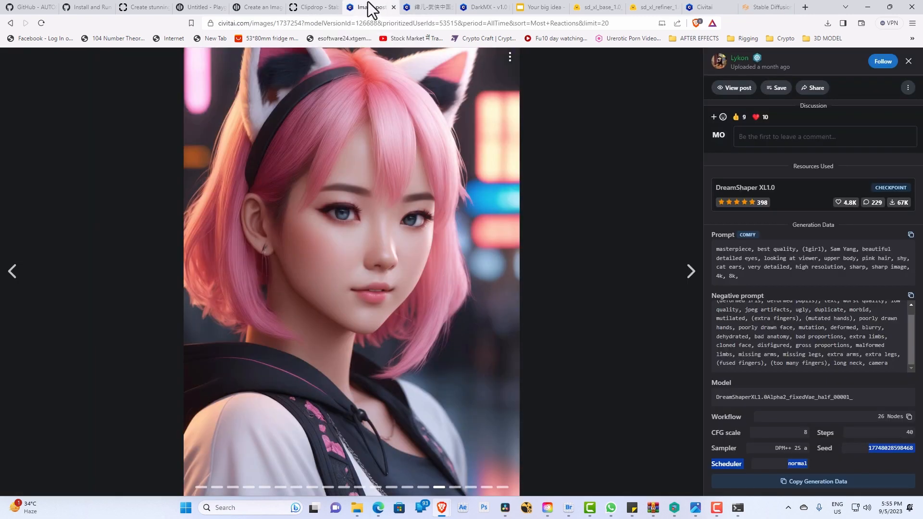
click(769, 8)
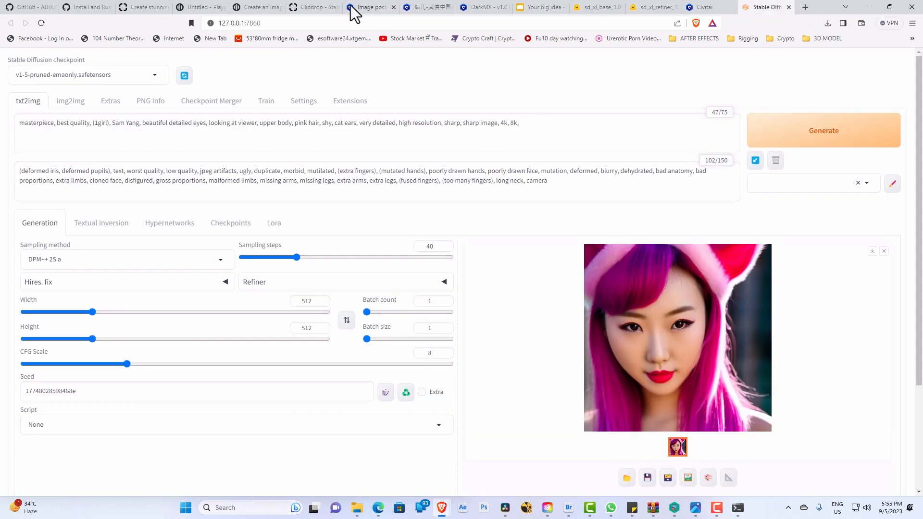
click(367, 8)
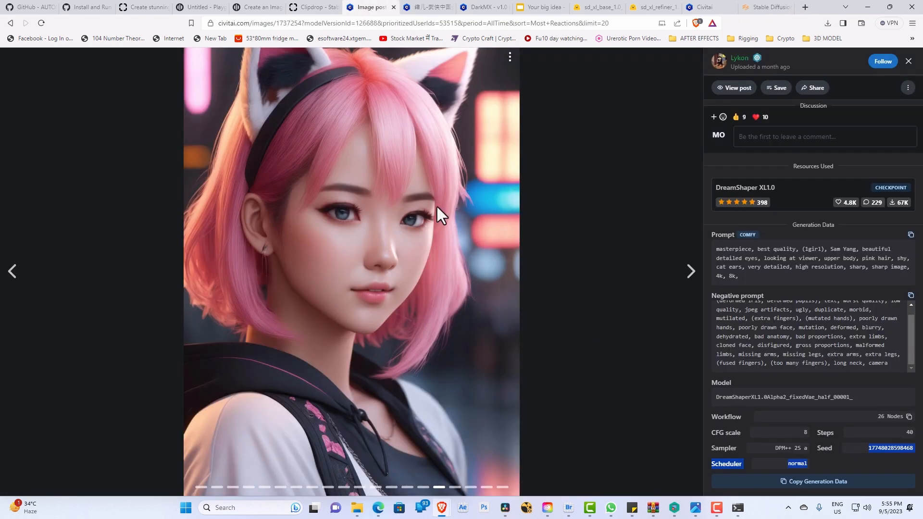
click(769, 8)
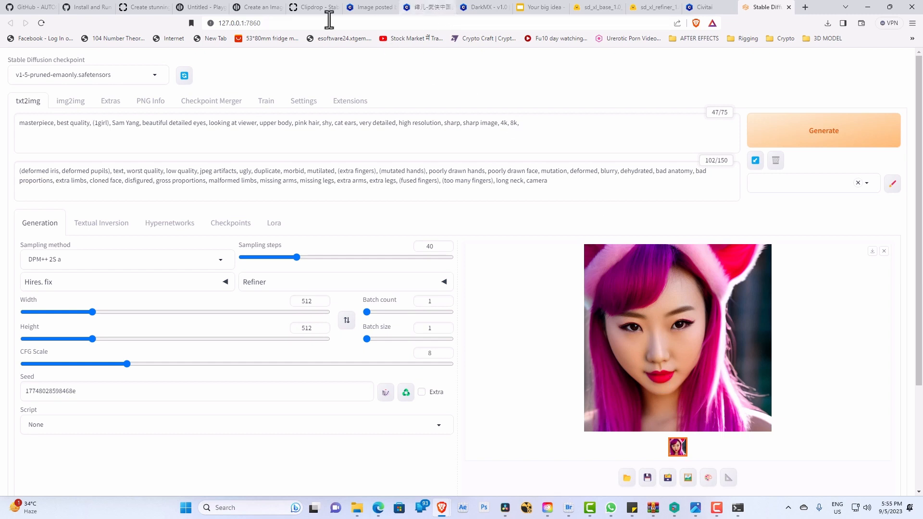
click(368, 7)
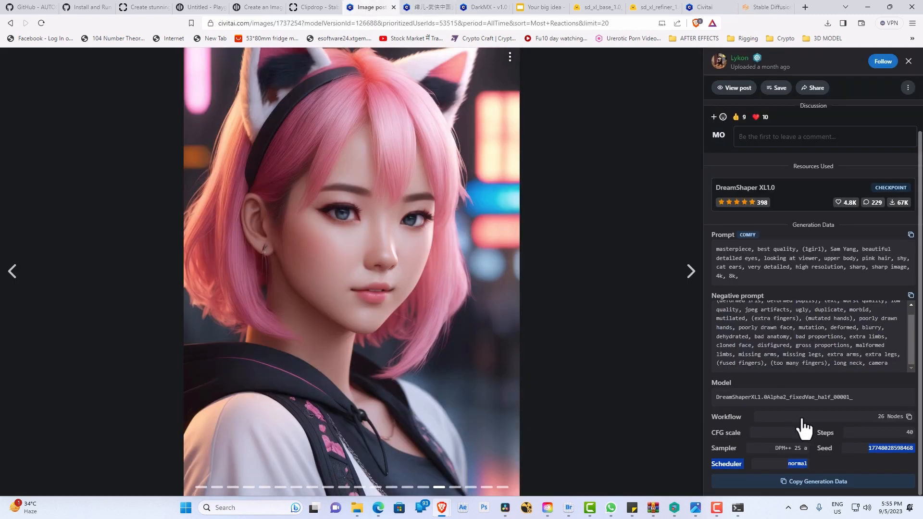
Step: Set the image height to 940 in the Stable Diffusion web UI and generate the image again
click(766, 8)
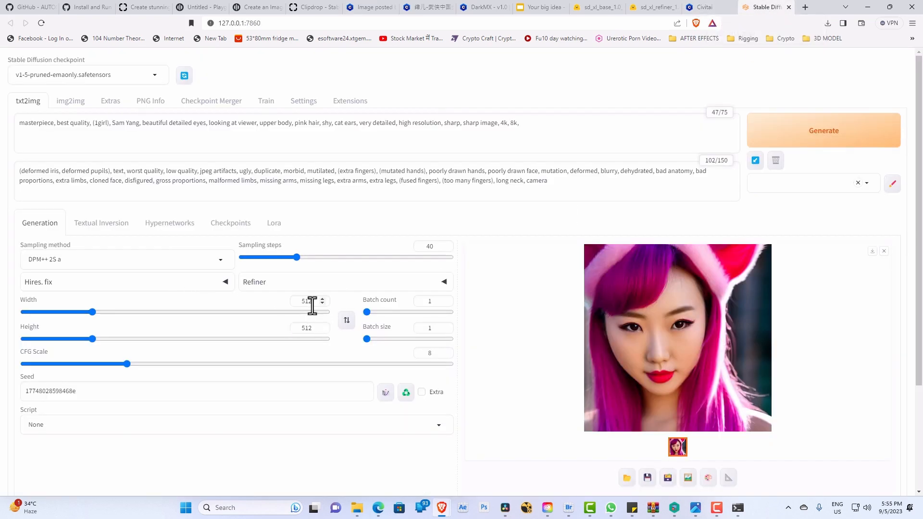
click(313, 331)
drag(313, 331, 298, 333)
text(9)
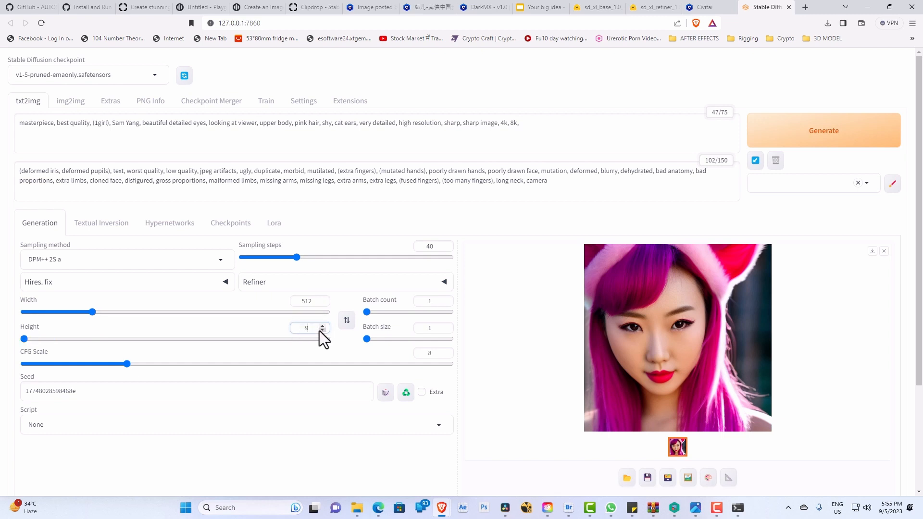
text(40)
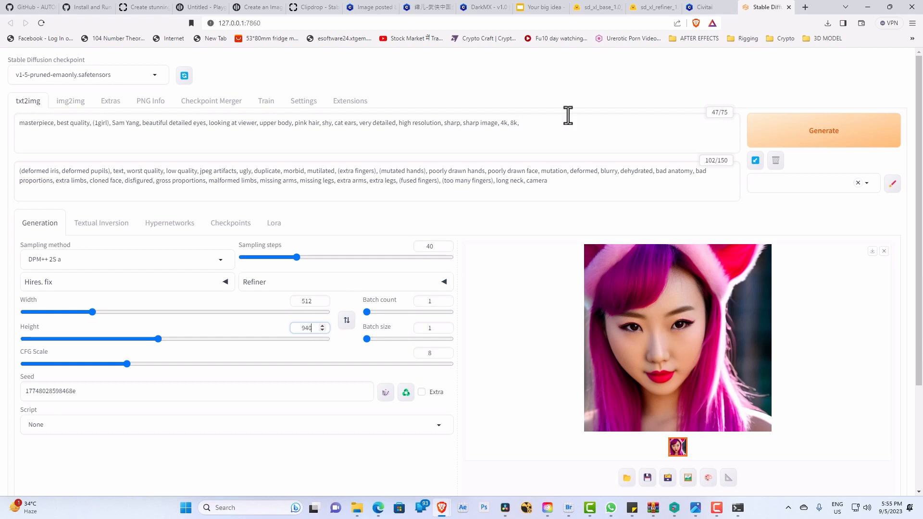
click(846, 138)
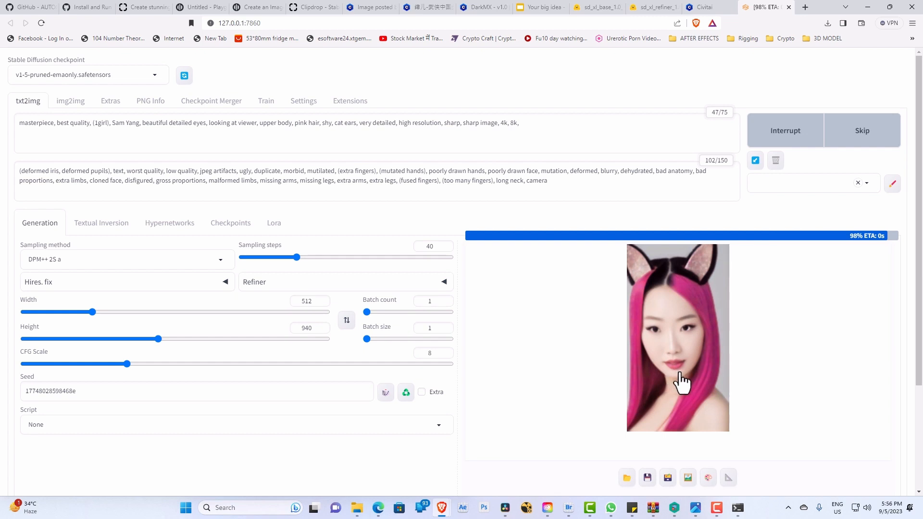
Step: Inspect the new portrait image enlarged, compare it with the Civitai sample, and check the resources used for the sample
click(690, 365)
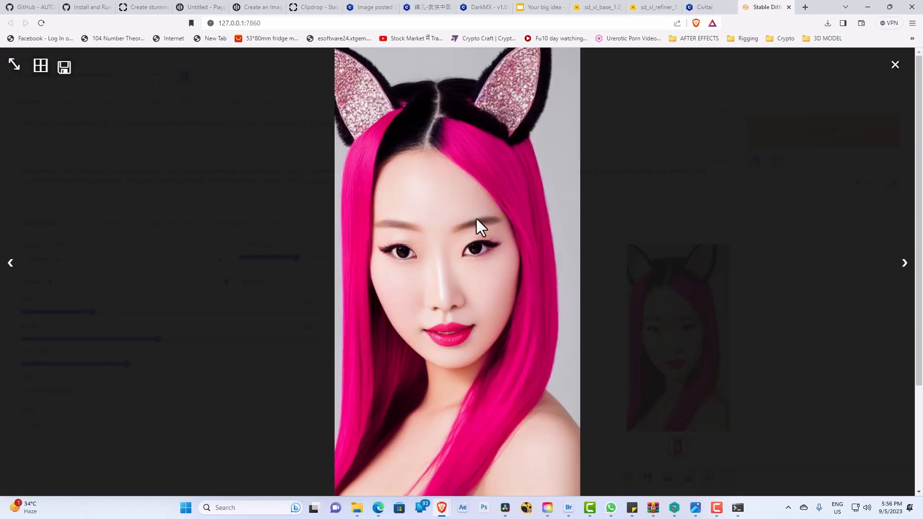
click(895, 65)
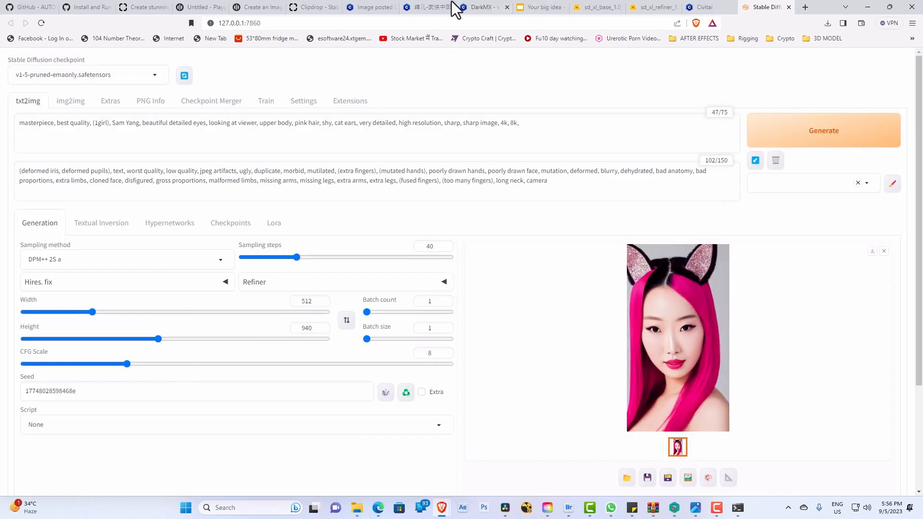
click(368, 8)
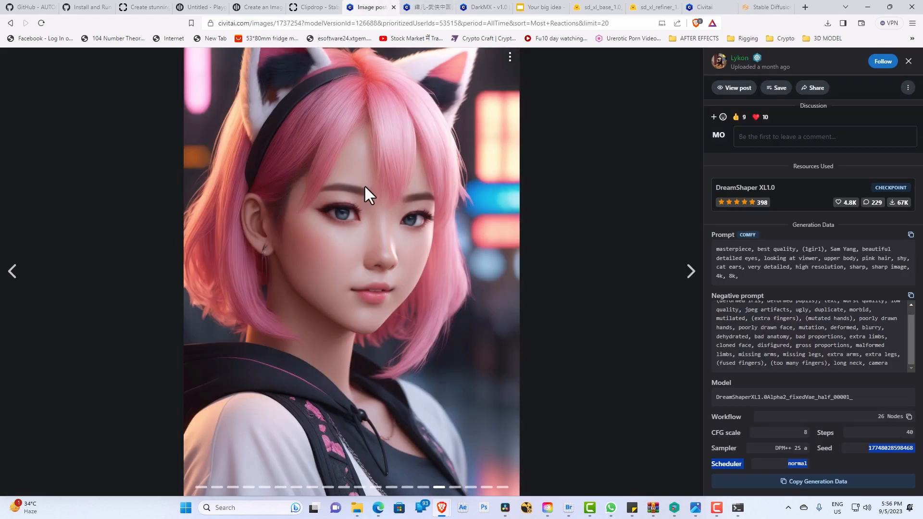
click(769, 9)
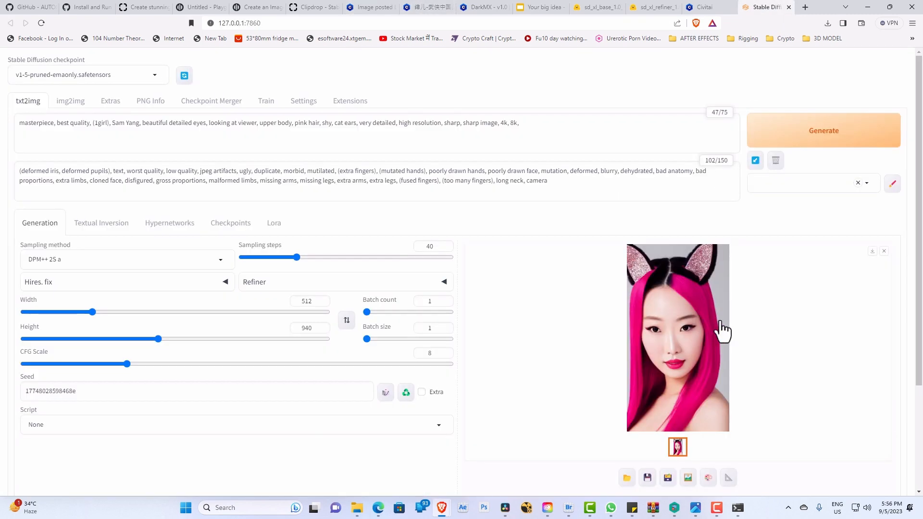
click(374, 7)
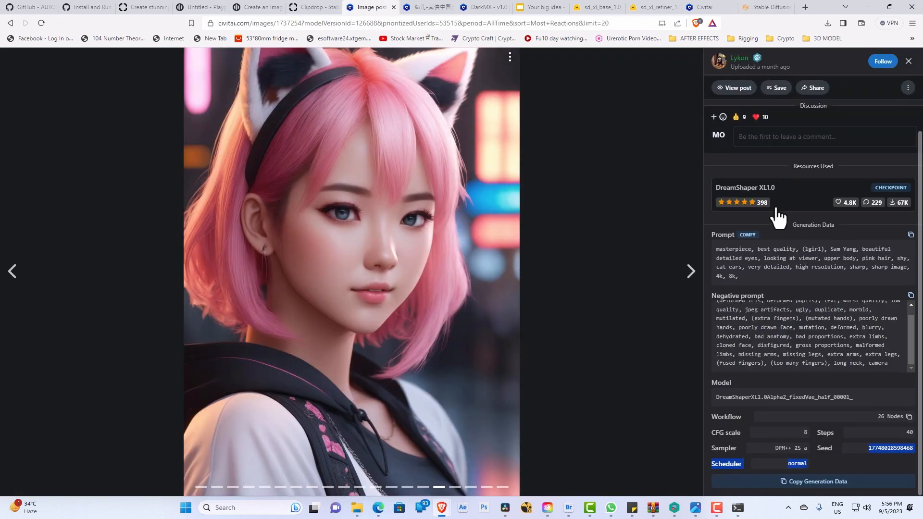
scroll(778, 214, up, 1)
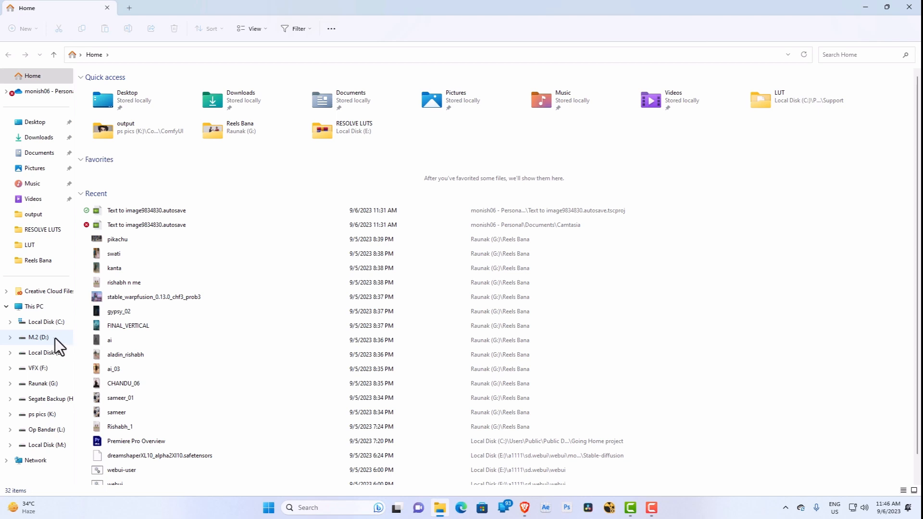
Step: Open the a1111\sd.webui folder on Local Disk (E:) and launch the web UI with the run batch file
click(52, 355)
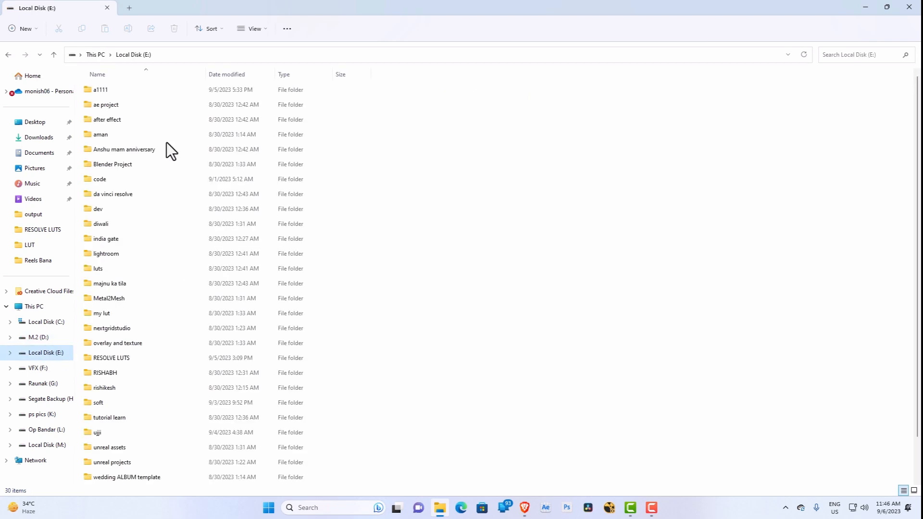
double_click(114, 89)
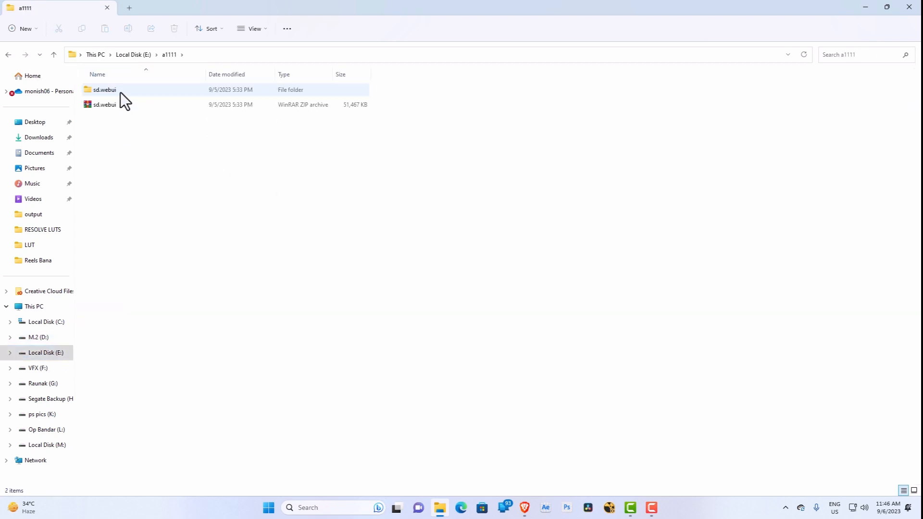
double_click(120, 90)
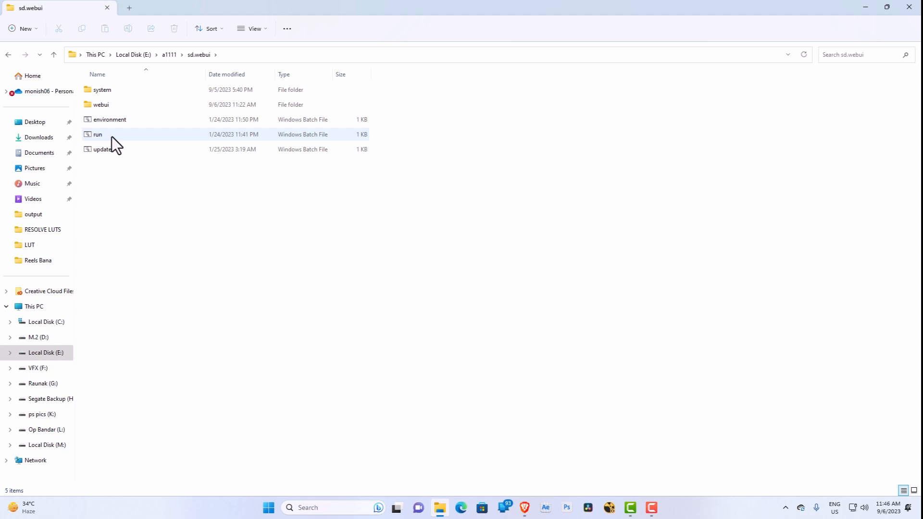
click(111, 136)
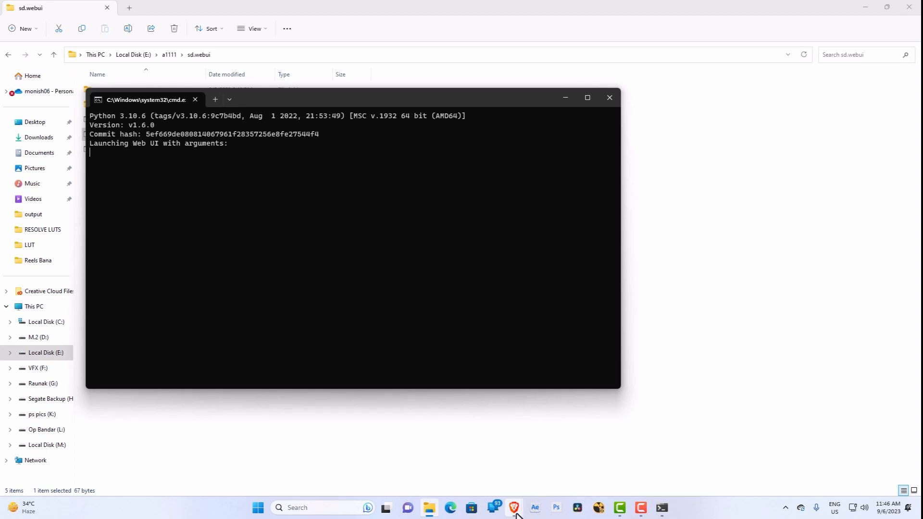
Step: Switch to the browser and look through the Civitai home page's featured content and the checkpoint and LoRA models listed under Models
mouse_move(515, 513)
click(475, 472)
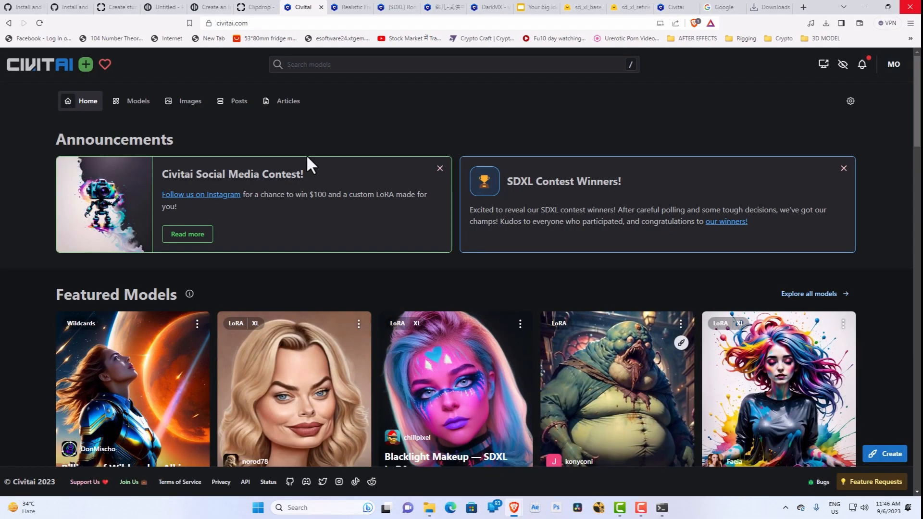
scroll(371, 262, down, 4)
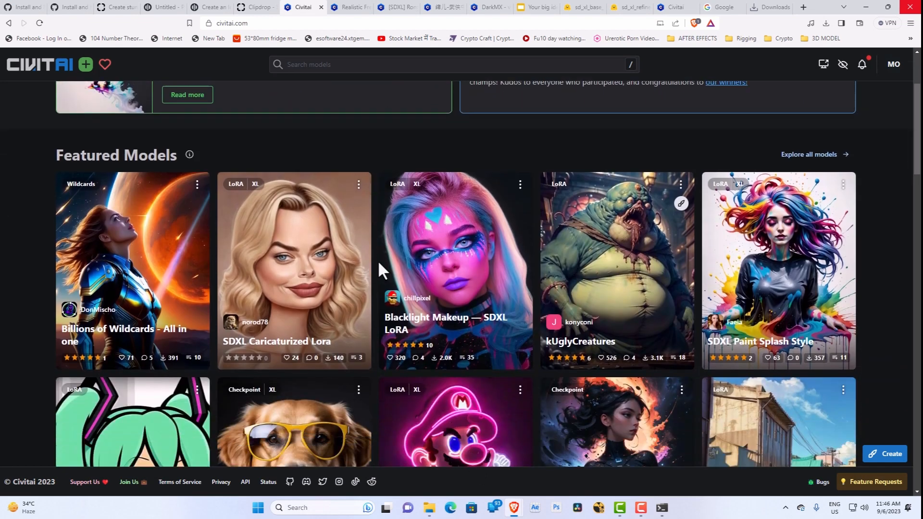
scroll(384, 264, down, 8)
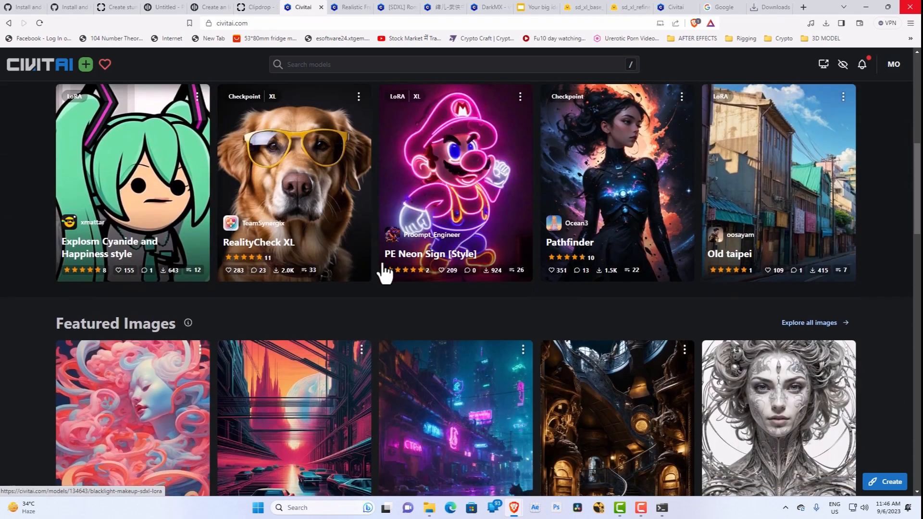
scroll(386, 266, down, 10)
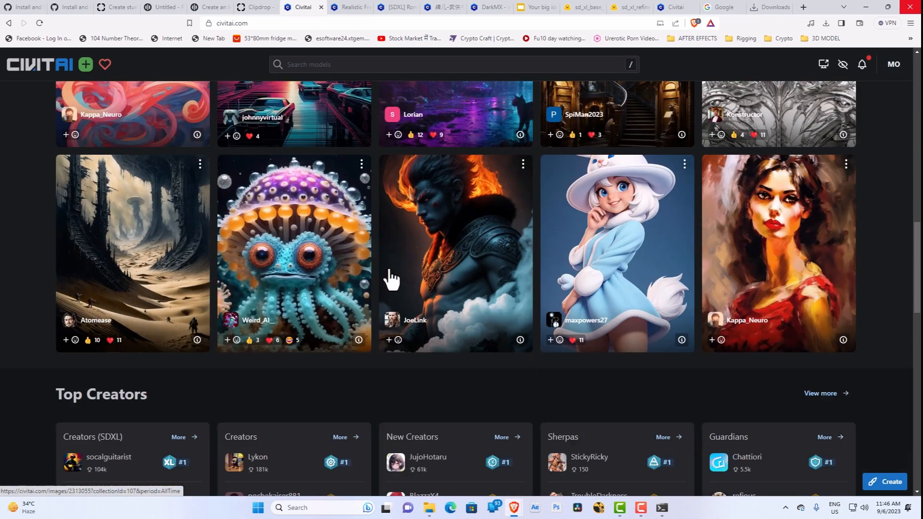
scroll(394, 279, down, 8)
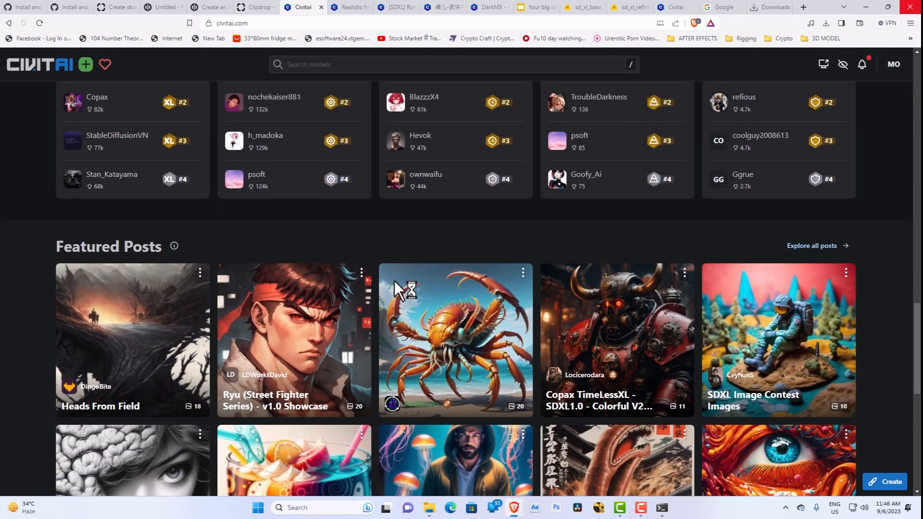
scroll(401, 292, down, 5)
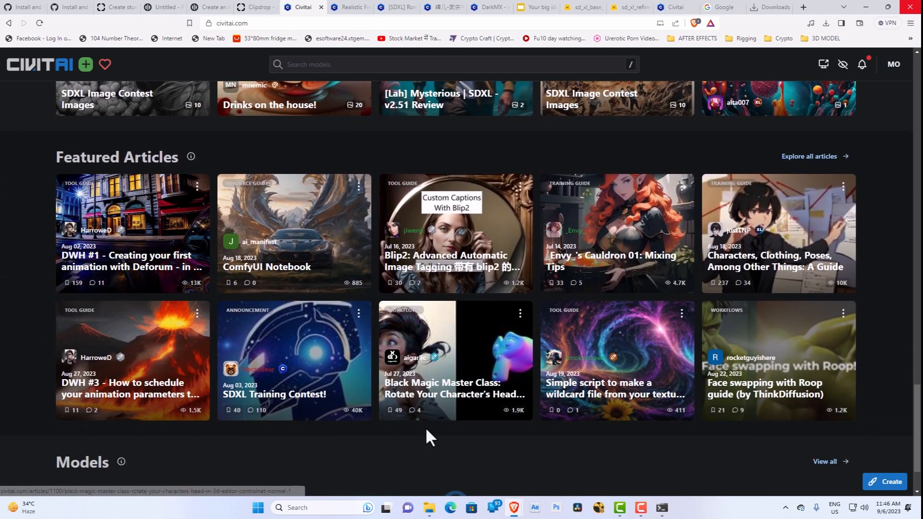
scroll(268, 367, down, 2)
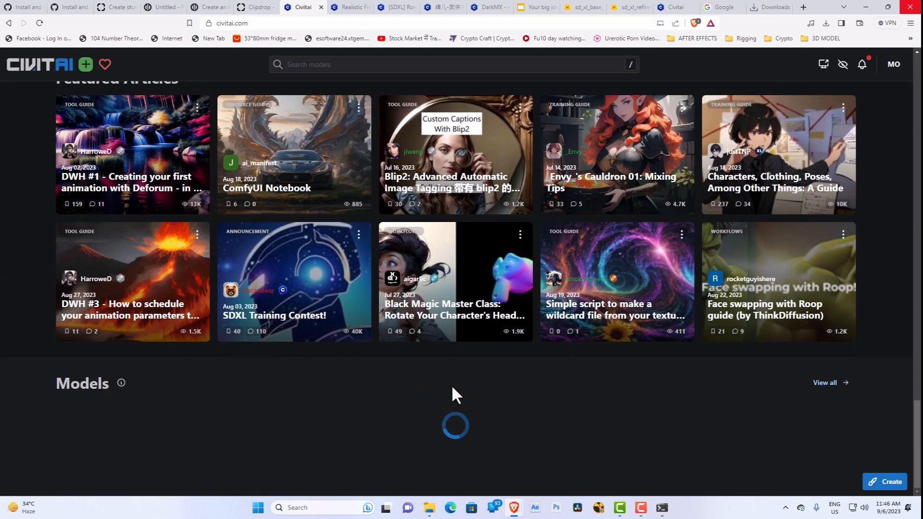
scroll(500, 406, down, 6)
scroll(471, 356, up, 3)
scroll(433, 347, down, 2)
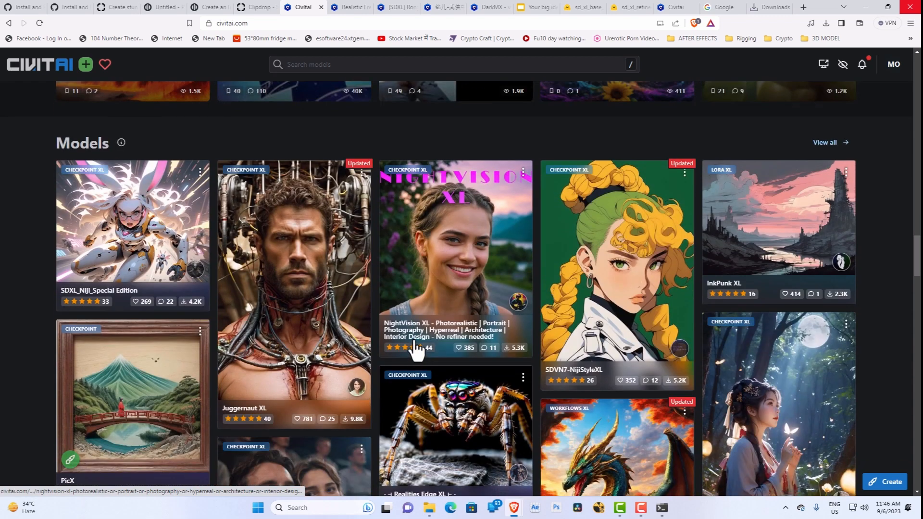
scroll(415, 343, up, 4)
scroll(403, 360, down, 1)
scroll(405, 370, down, 5)
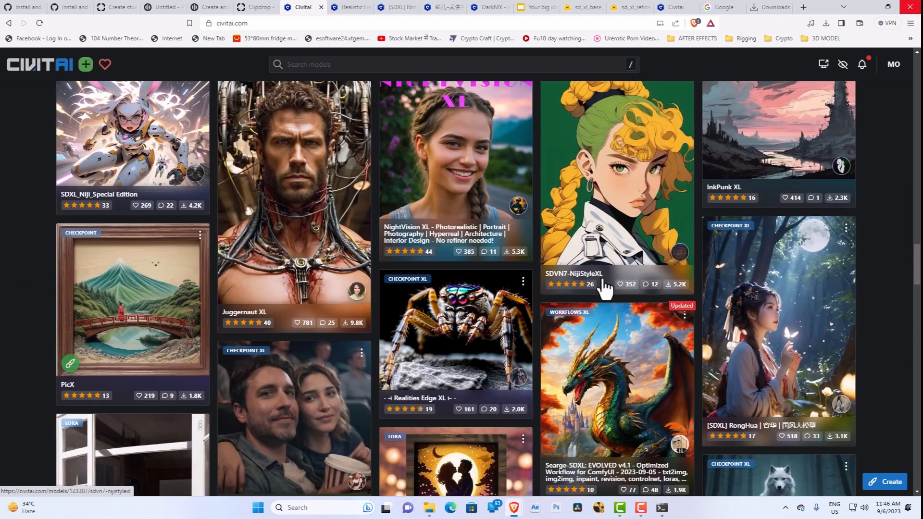
scroll(617, 328, down, 3)
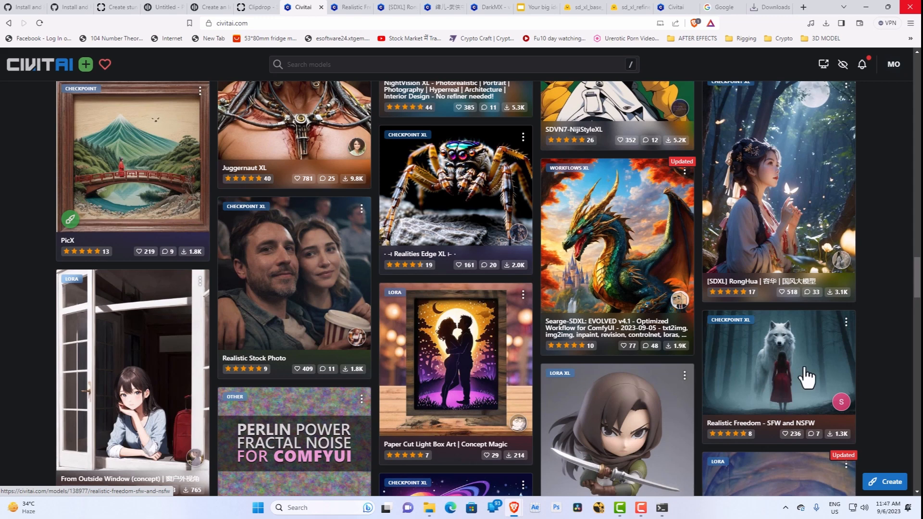
scroll(485, 335, down, 10)
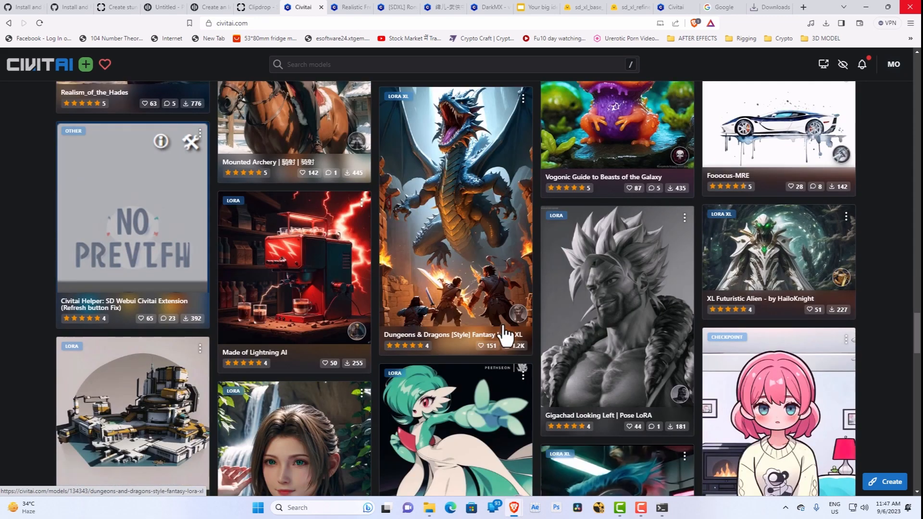
scroll(504, 332, down, 5)
scroll(506, 334, up, 6)
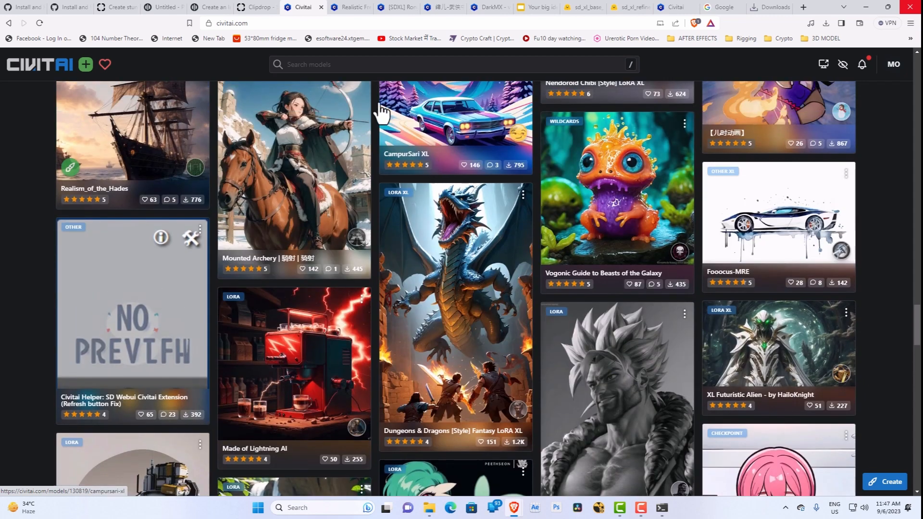
Step: Search Civitai for "dream"
click(363, 67)
text(drea)
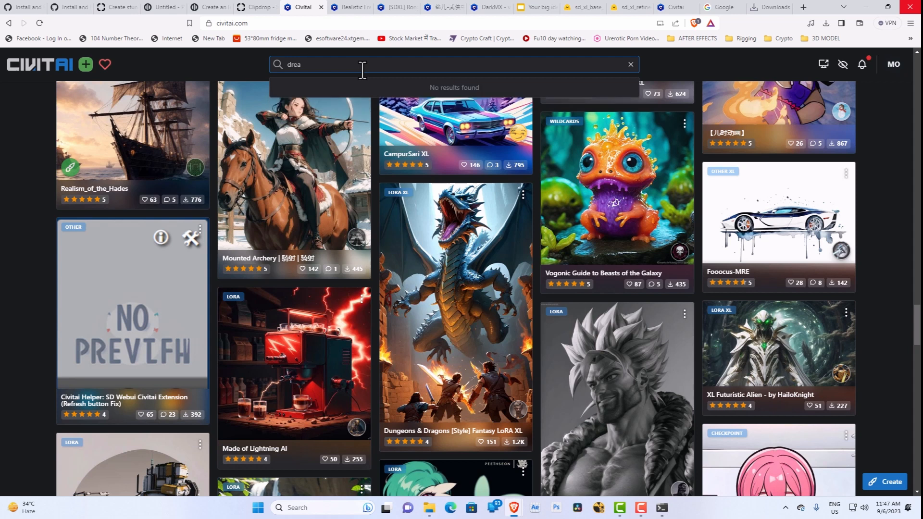
text(m)
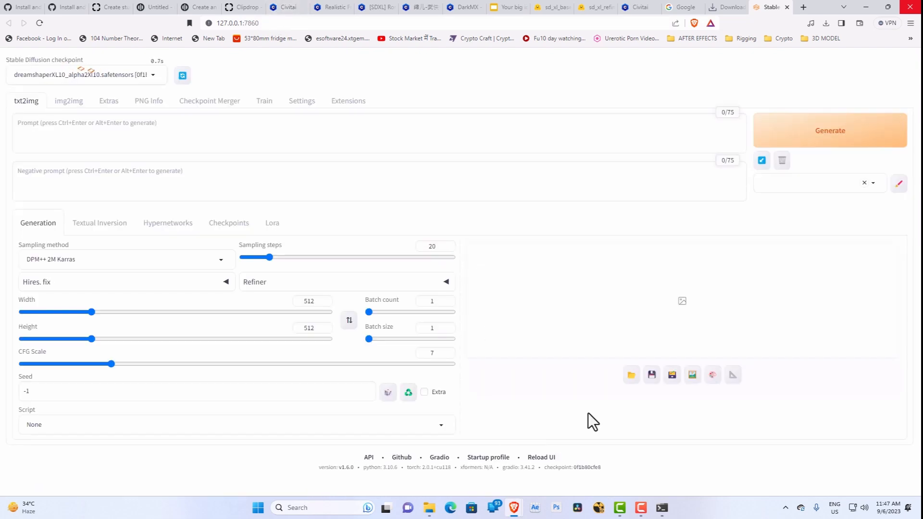
Step: Check the web UI's launch console and switch the Stable Diffusion checkpoint to v1-5-pruned-emaonly.safetensors
click(669, 508)
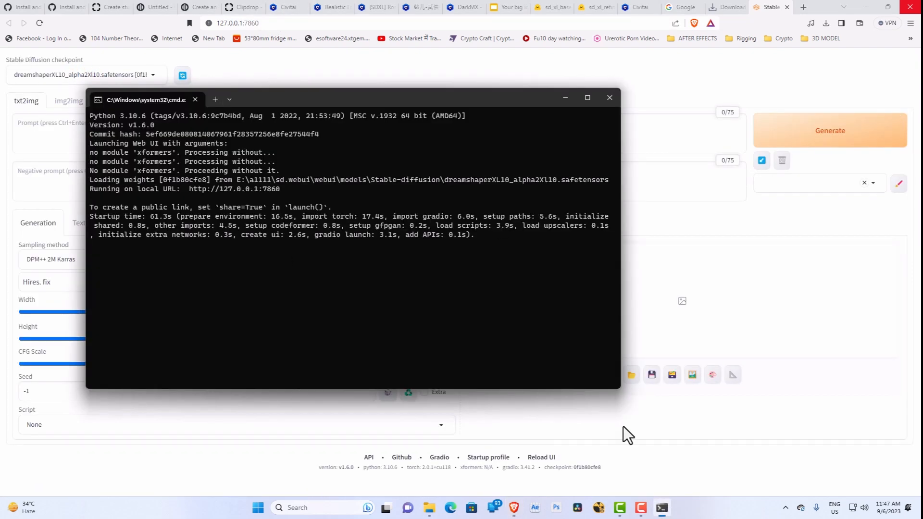
click(669, 510)
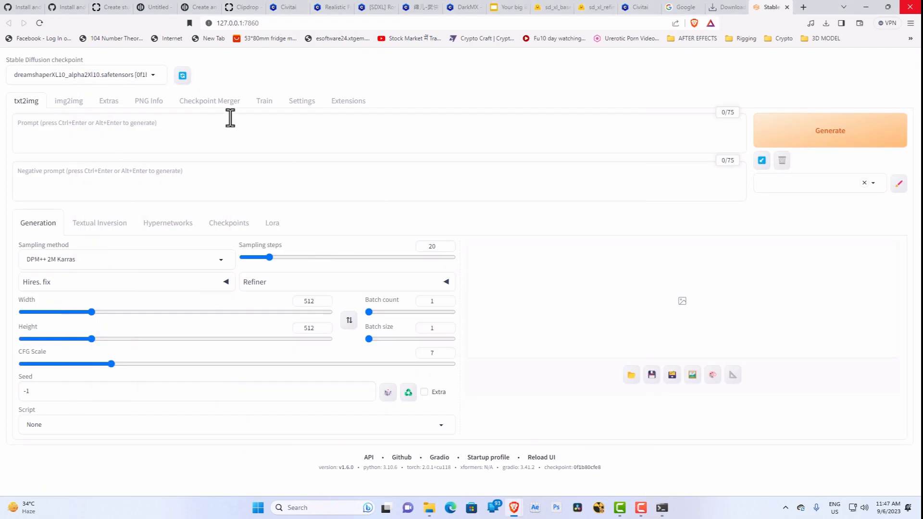
click(136, 75)
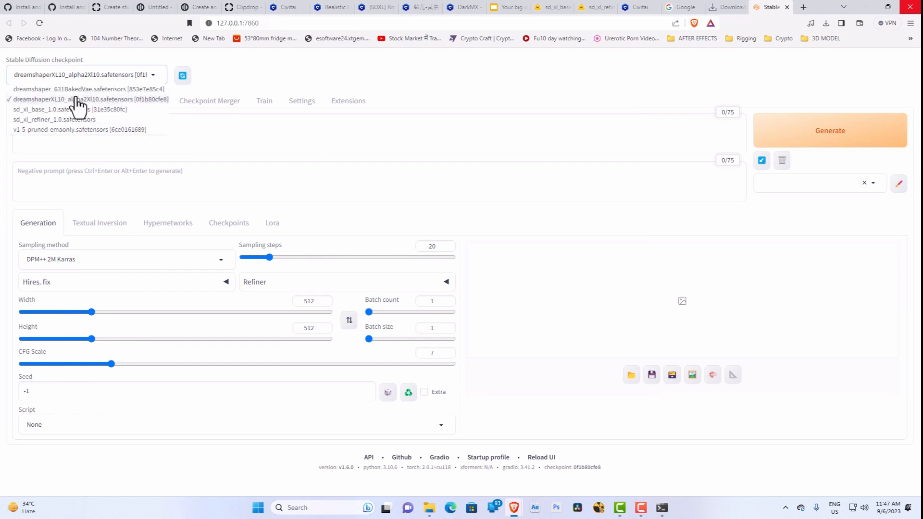
click(79, 130)
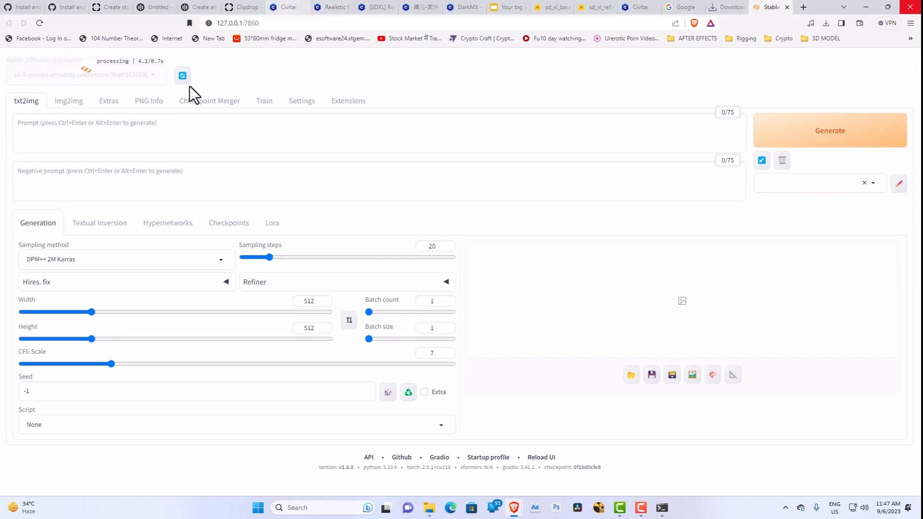
Step: Return to the Civitai search, open the DreamShaper XL1.0 model page and browse its sample images
click(288, 8)
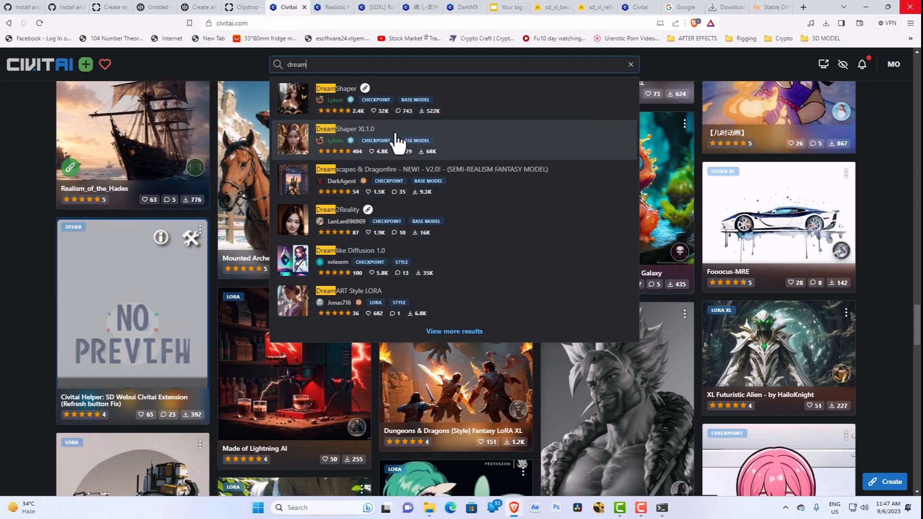
click(397, 142)
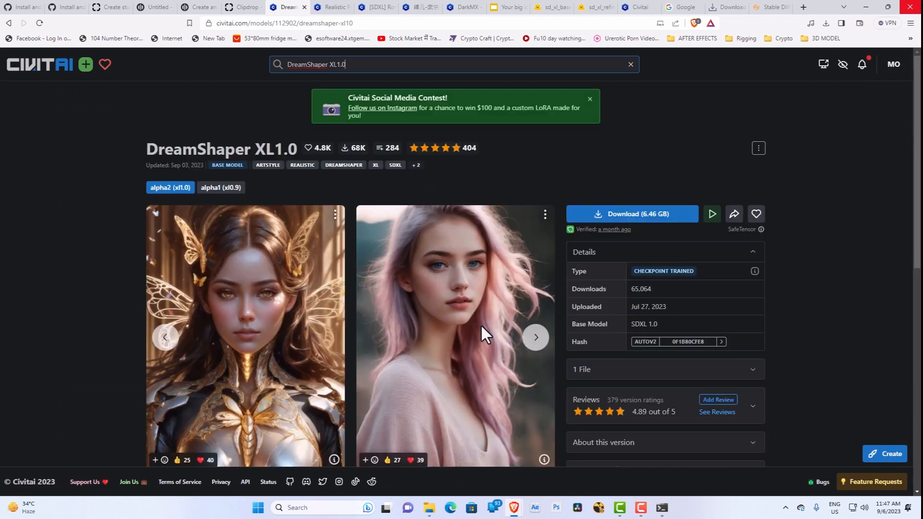
click(536, 338)
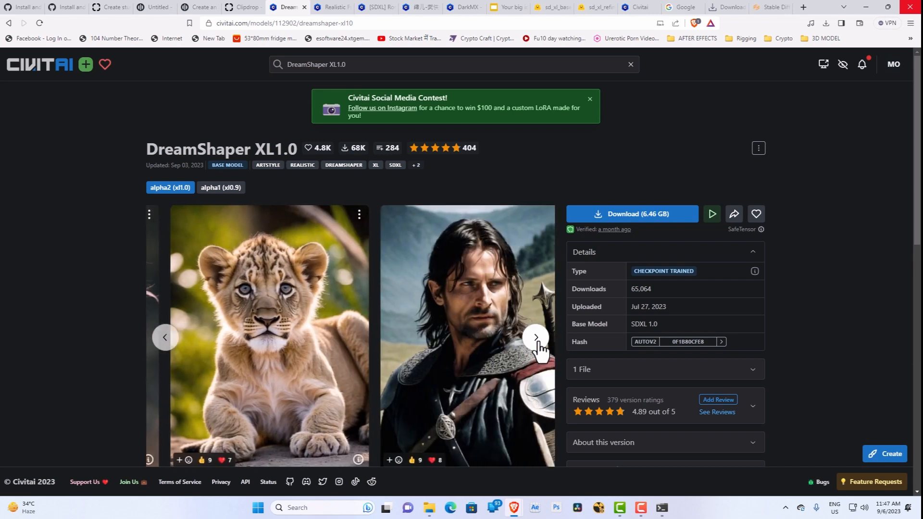
click(536, 338)
click(536, 338)
click(536, 338)
click(537, 338)
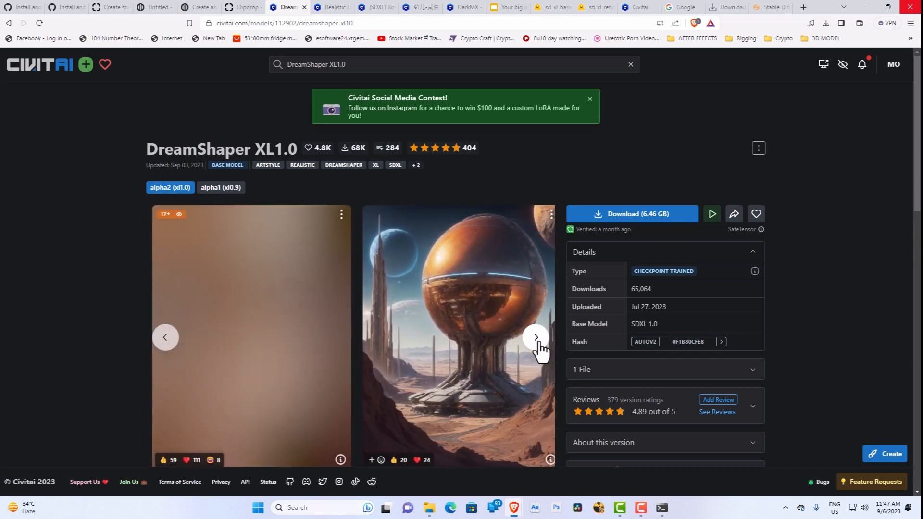
click(536, 339)
click(536, 338)
click(536, 338)
click(536, 338)
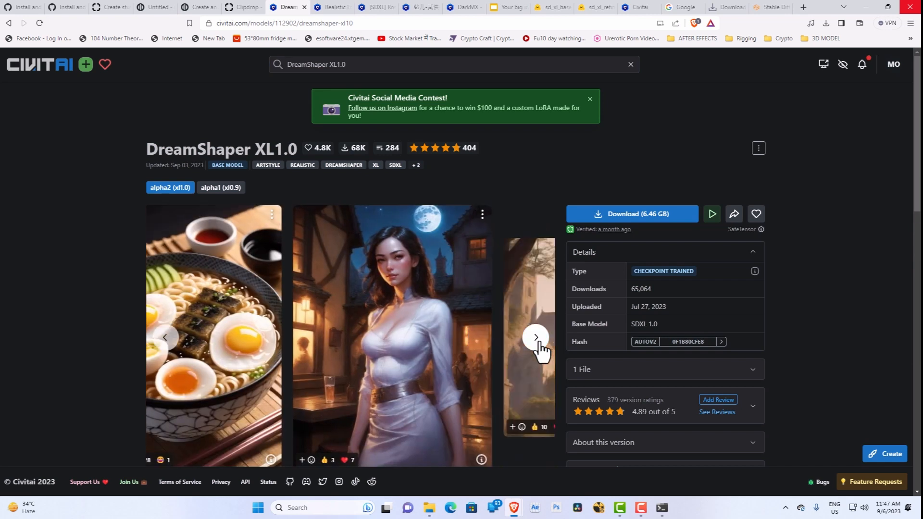
click(536, 338)
click(536, 339)
click(536, 338)
scroll(552, 336, down, 4)
scroll(552, 335, up, 4)
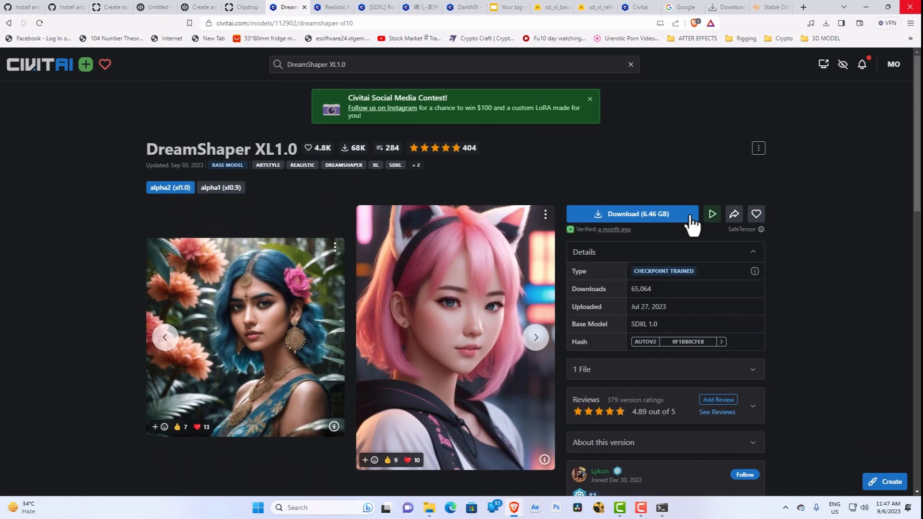
Step: Check the recent downloads for the DreamShaper XL file and view the checkpoints in the sd.webui\webui\models\Stable-diffusion folder
click(828, 24)
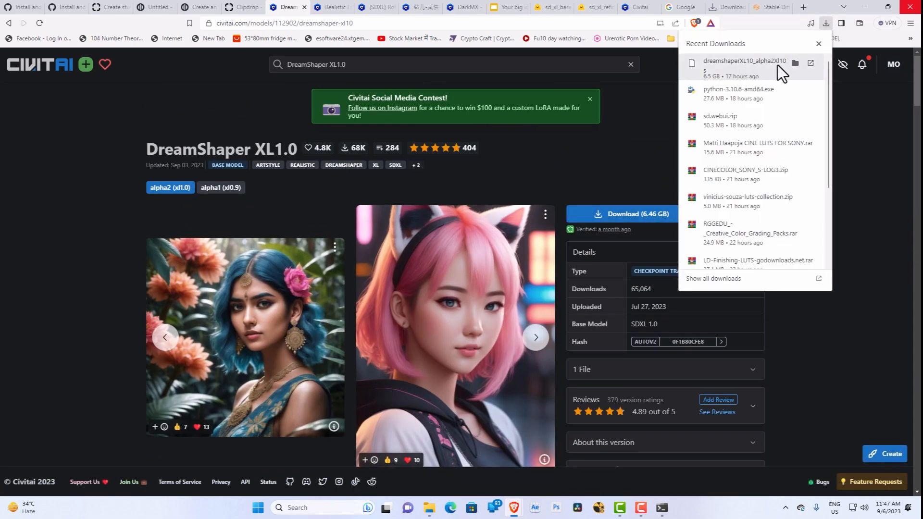
click(429, 512)
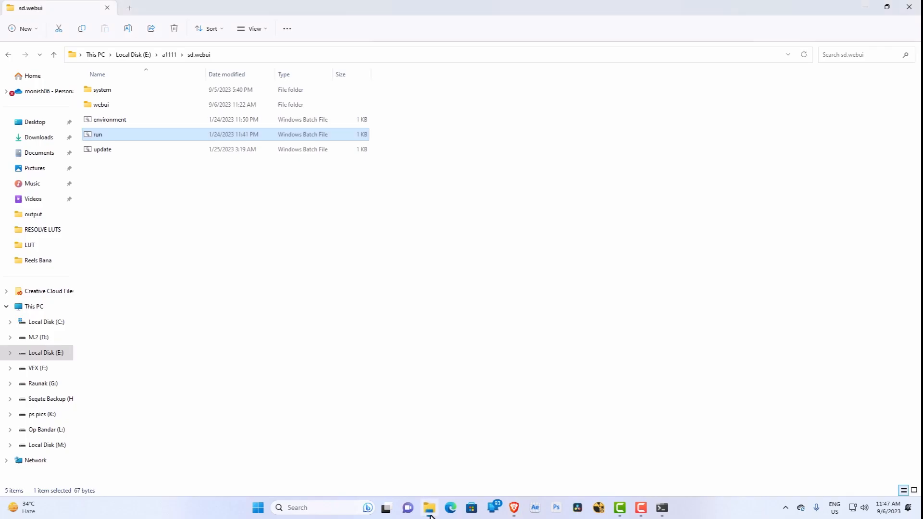
double_click(123, 107)
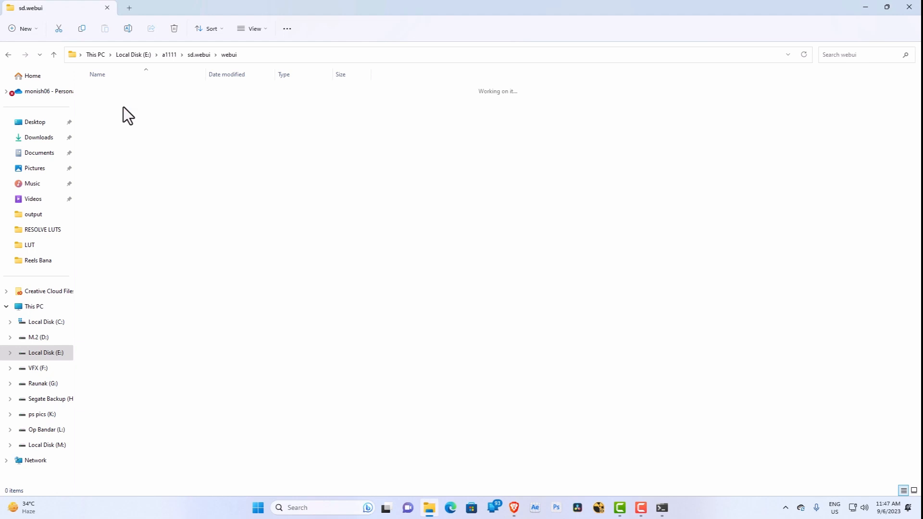
click(107, 242)
double_click(106, 242)
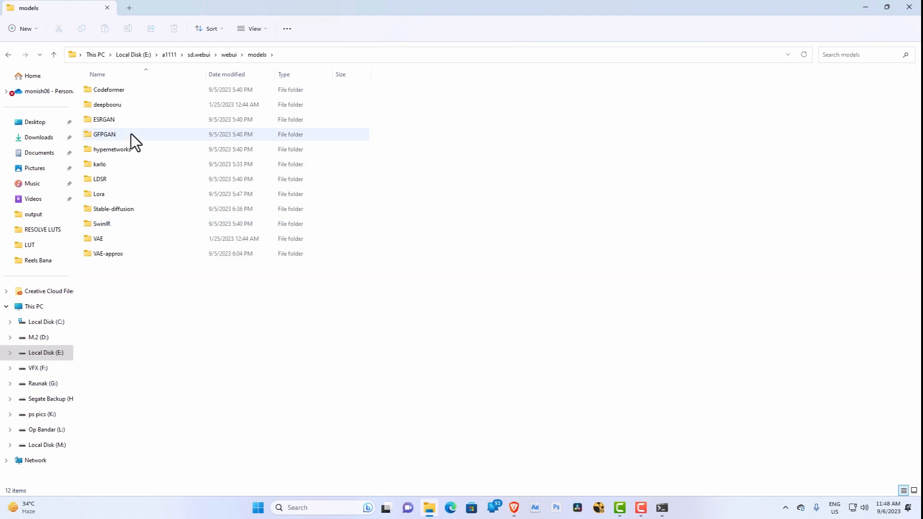
click(114, 208)
double_click(113, 209)
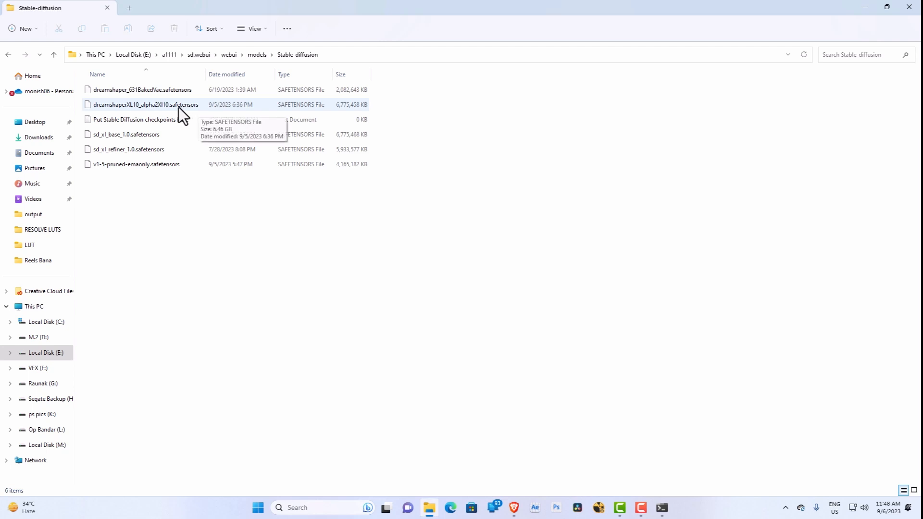
click(867, 7)
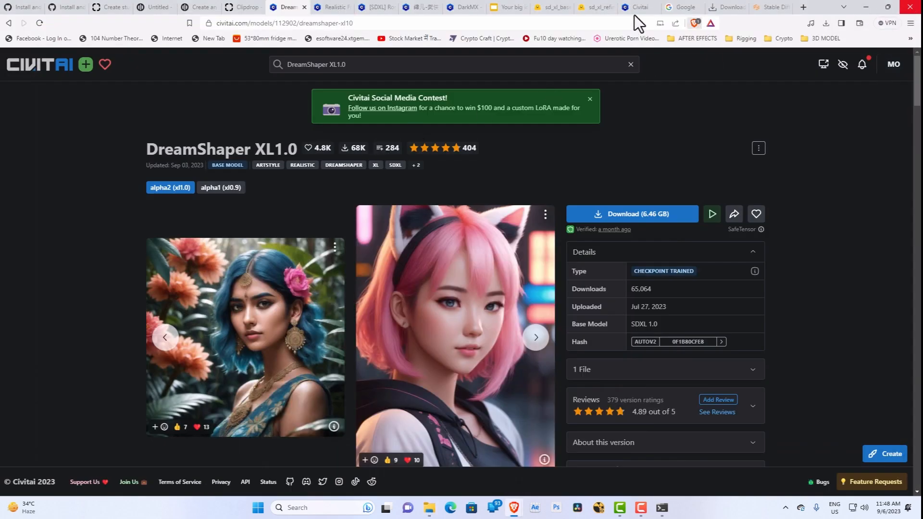
Step: Reload the Stable Diffusion web UI at 127.0.0.1:7860 and switch the checkpoint to dreamshaperXL10_alpha2Xl10.safetensors
click(768, 7)
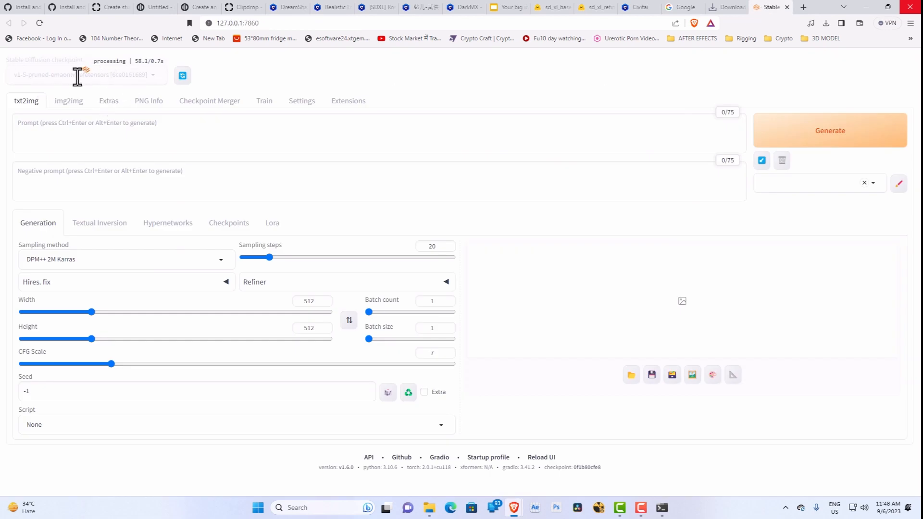
click(284, 25)
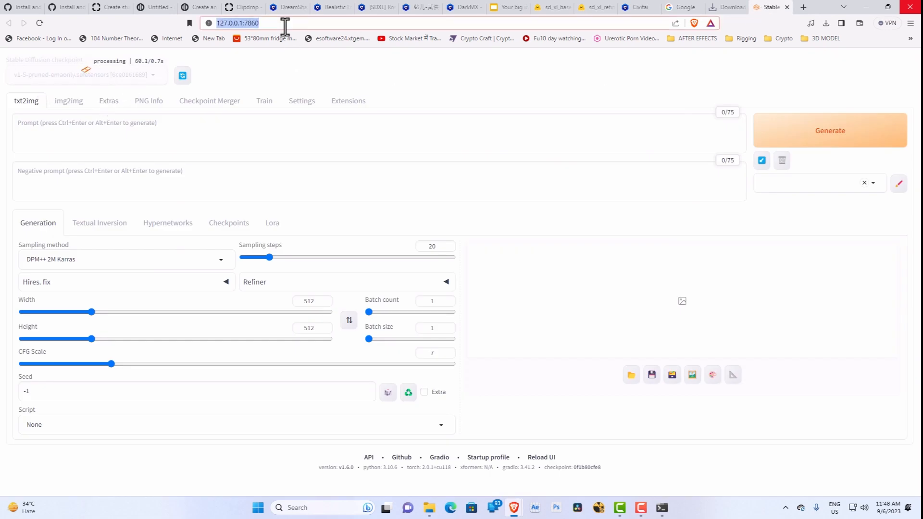
key(Return)
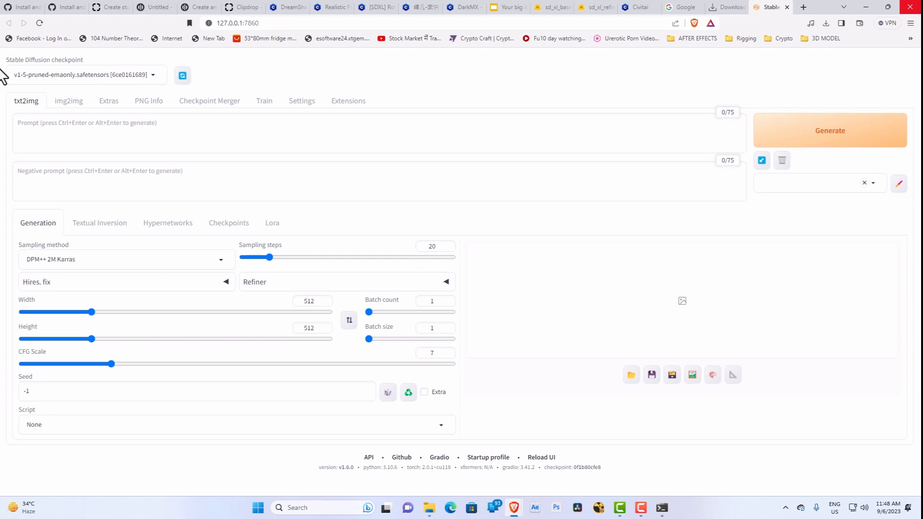
click(96, 75)
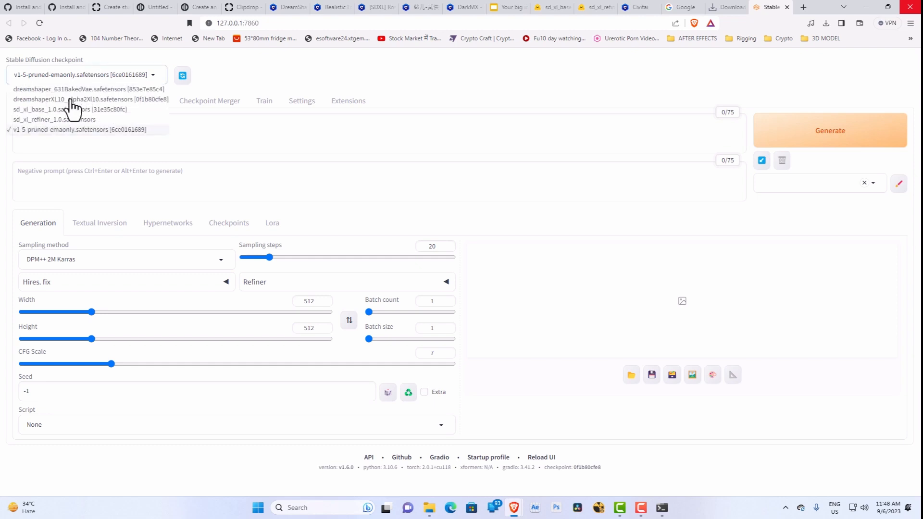
click(71, 100)
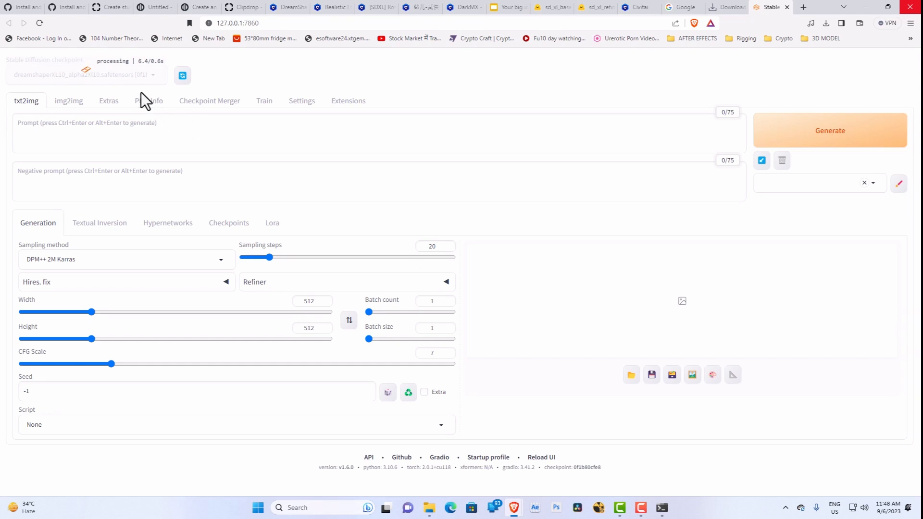
Step: Return to the DreamShaper XL1.0 page, examine the generation data of the sample image with the woman holding an umbrella, and close it
click(289, 7)
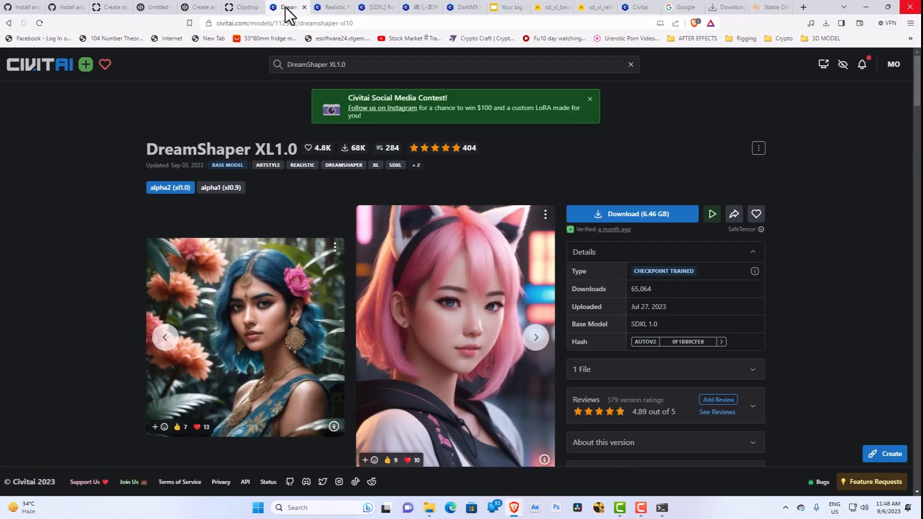
scroll(435, 323, down, 1)
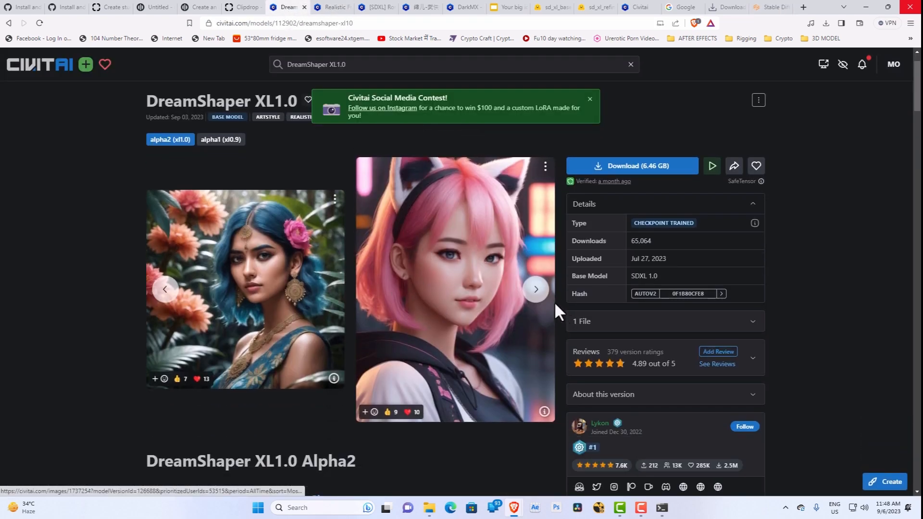
click(541, 297)
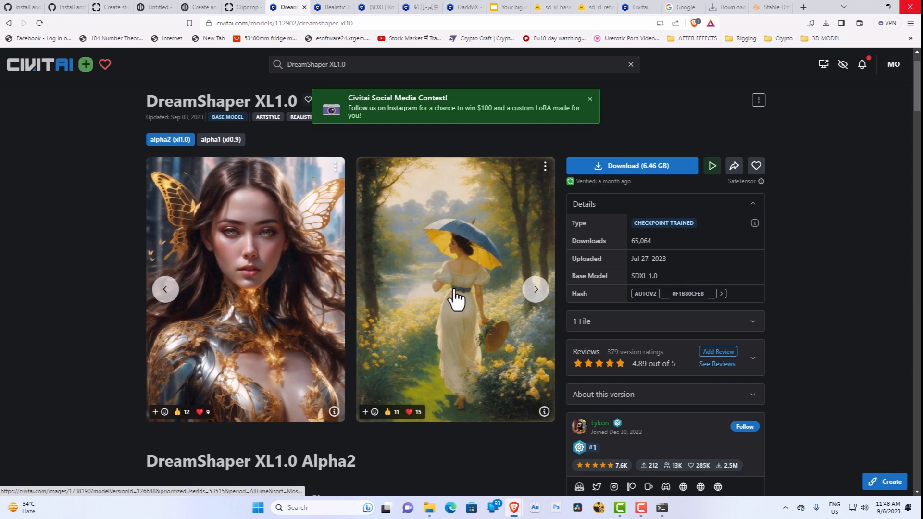
click(454, 291)
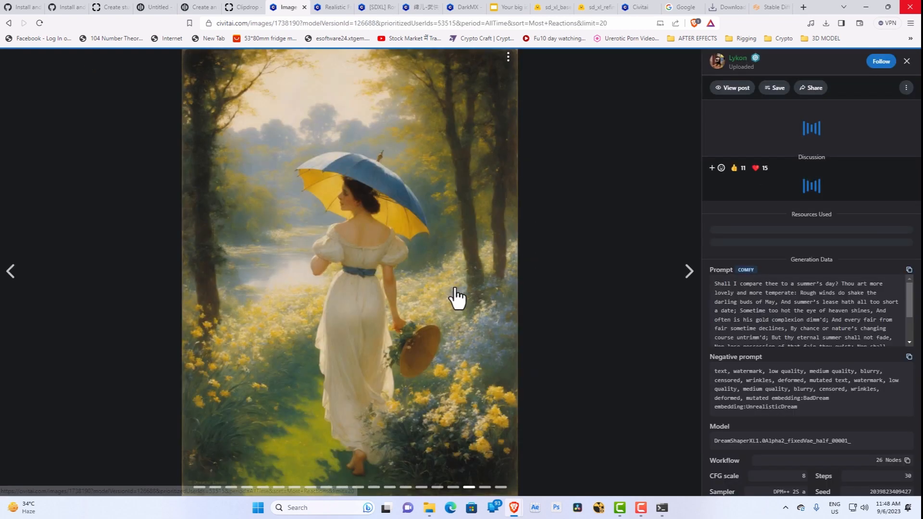
scroll(758, 300, down, 3)
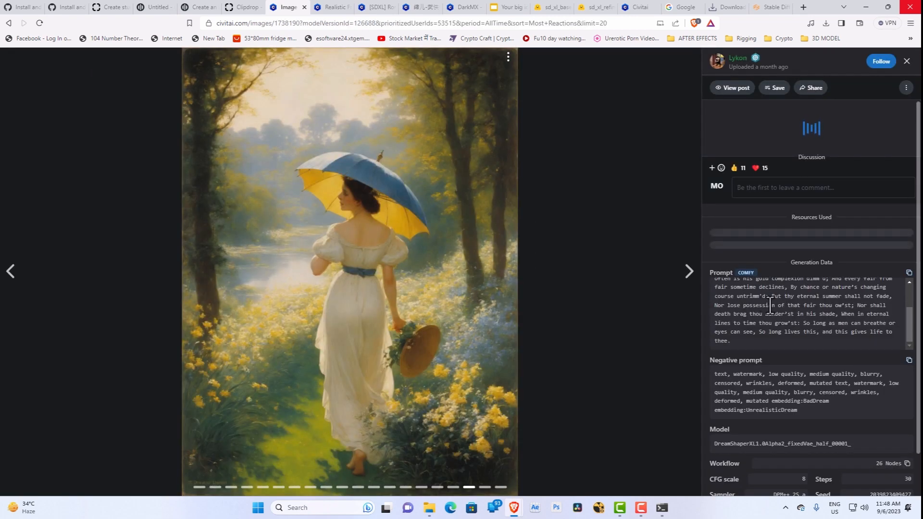
scroll(783, 441, down, 2)
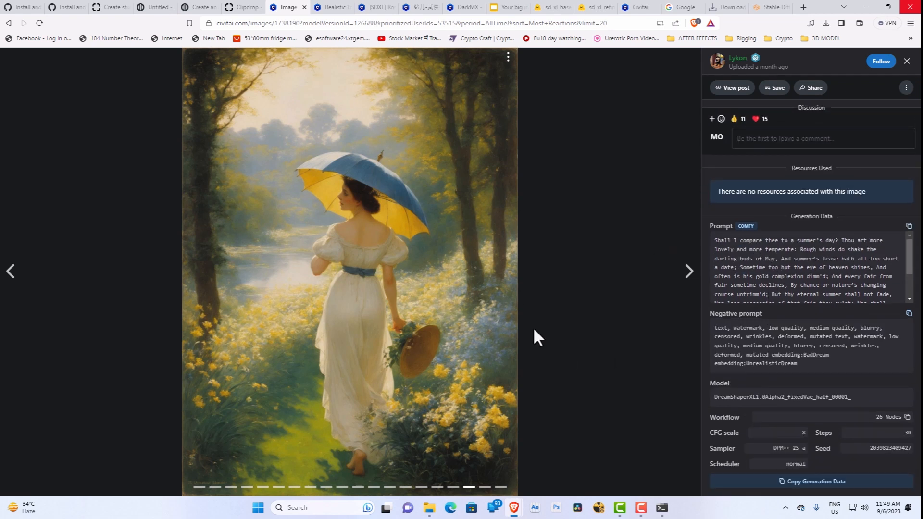
click(907, 61)
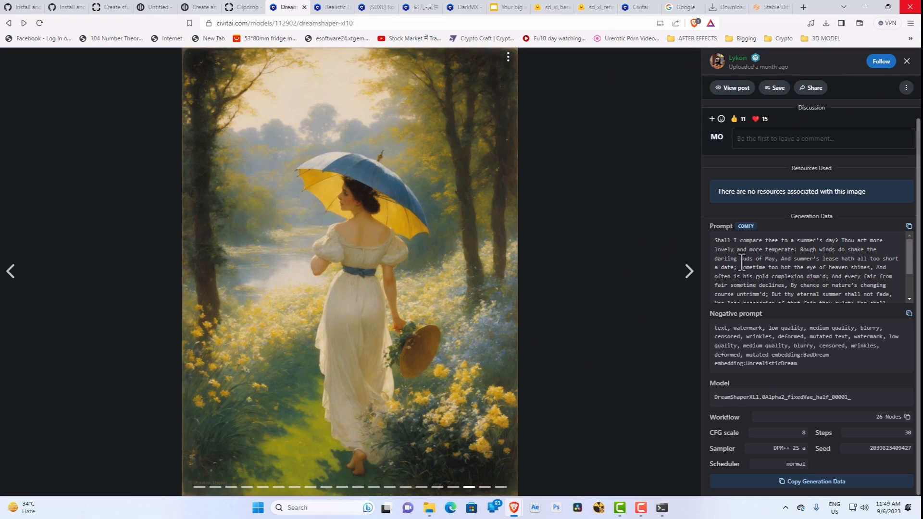
click(900, 68)
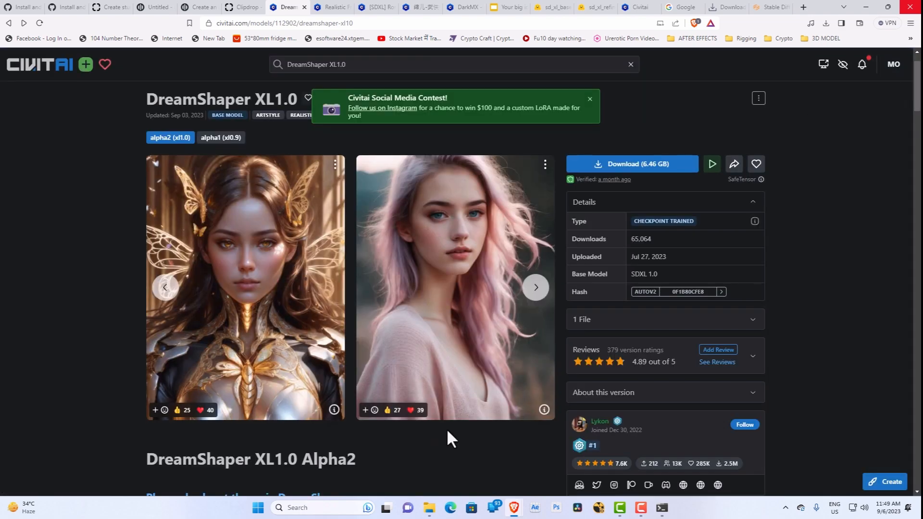
Step: Browse the community gallery on the DreamShaper XL1.0 page to examine the range of images made with the model
scroll(447, 429, down, 10)
scroll(418, 336, down, 8)
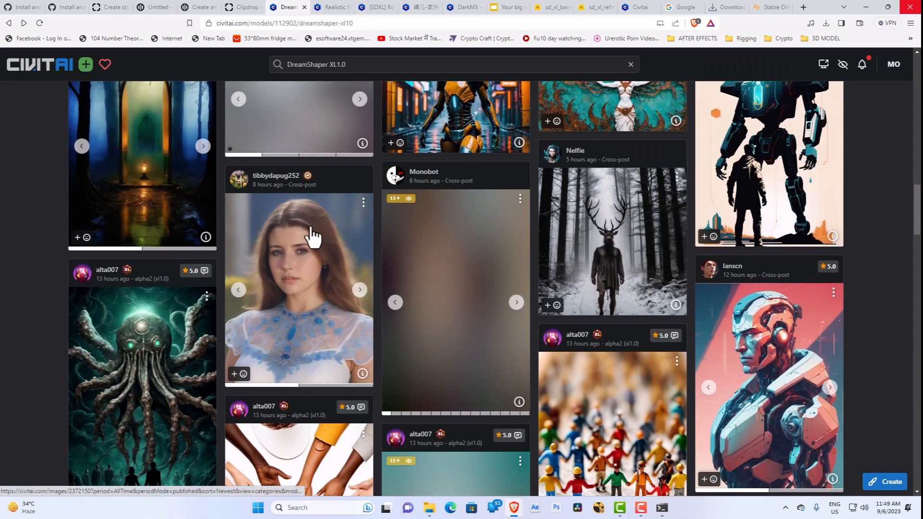
scroll(289, 235, up, 4)
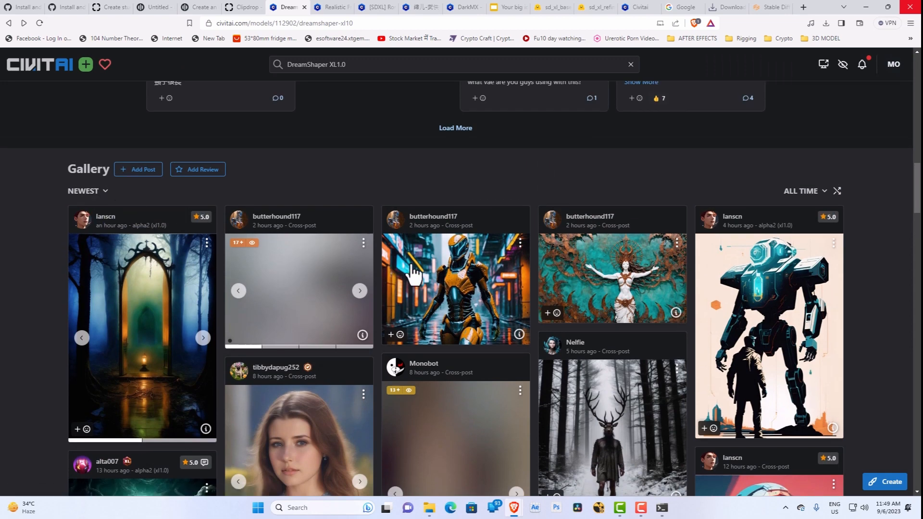
scroll(479, 299, down, 15)
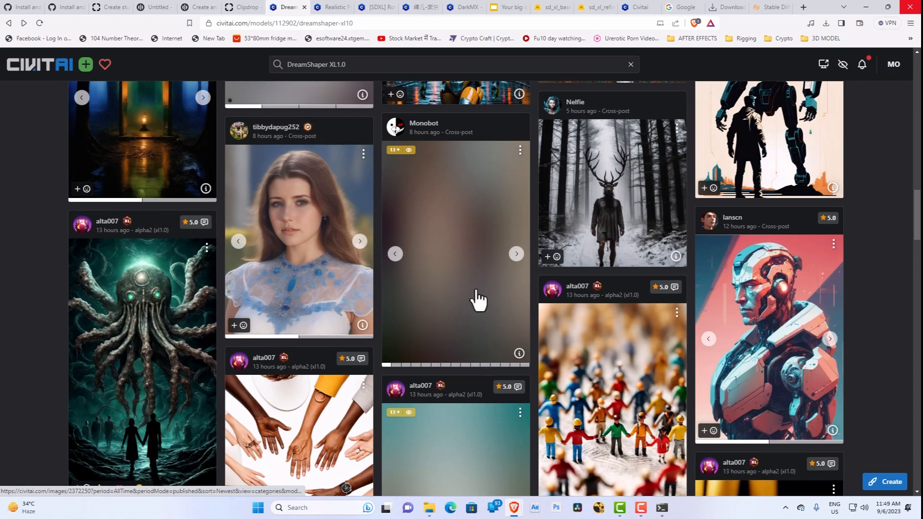
scroll(493, 330, down, 15)
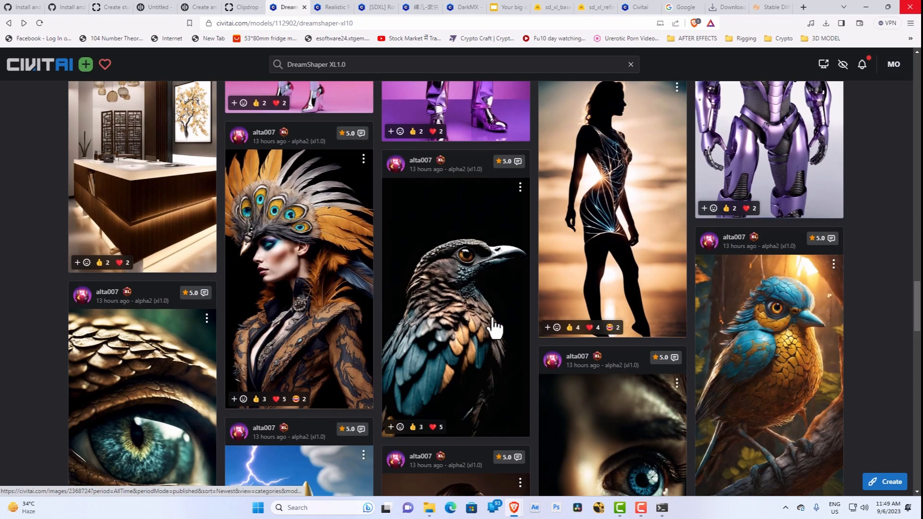
scroll(496, 329, down, 15)
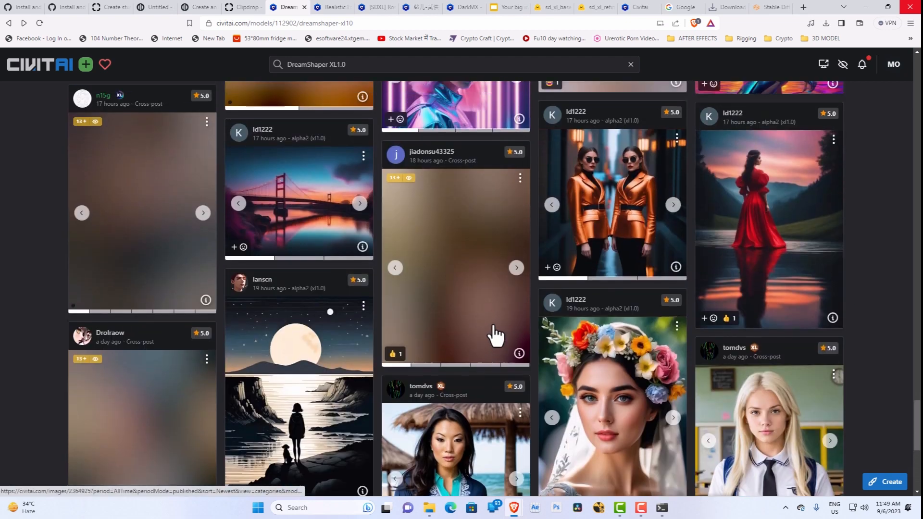
scroll(486, 317, down, 7)
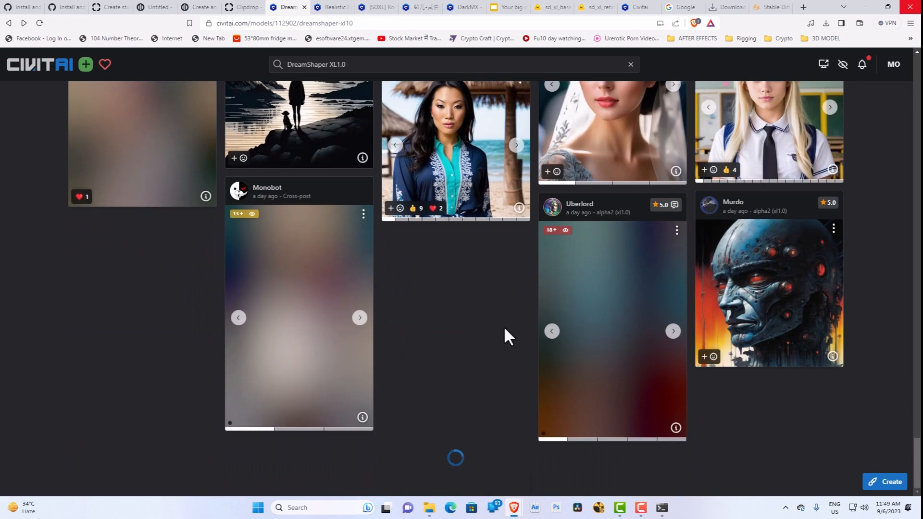
scroll(453, 333, up, 2)
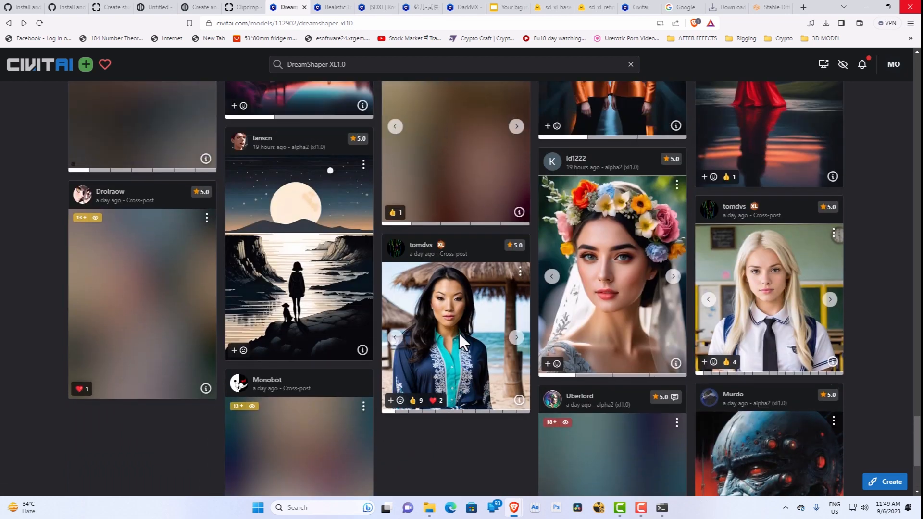
scroll(454, 340, down, 2)
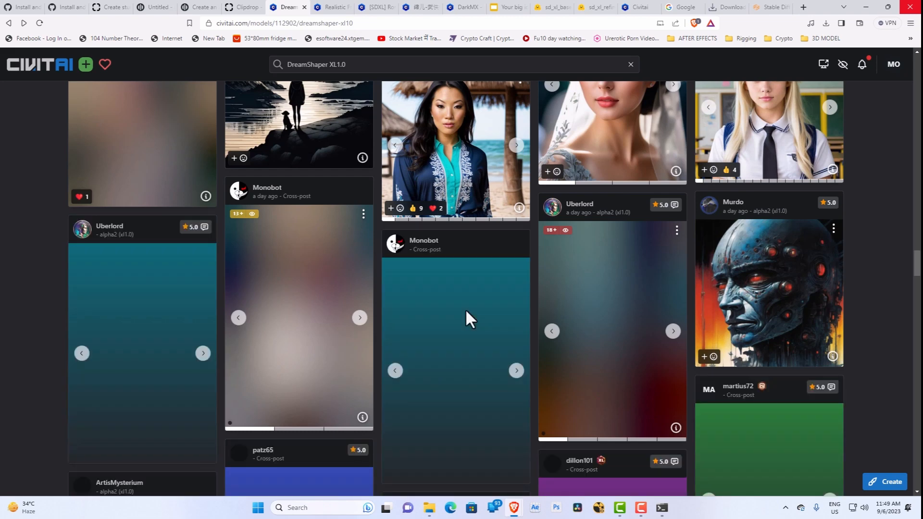
scroll(466, 312, down, 5)
scroll(466, 329, down, 5)
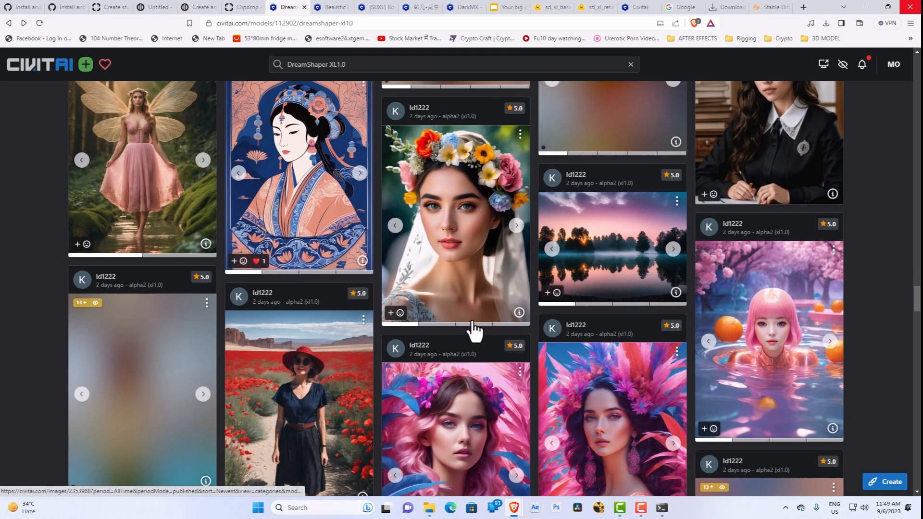
scroll(469, 327, down, 4)
scroll(478, 330, up, 1)
scroll(479, 331, up, 3)
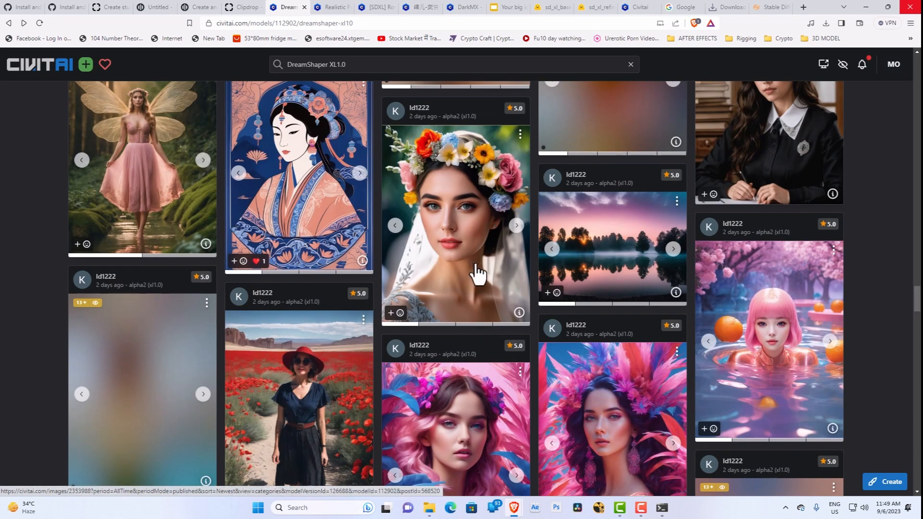
scroll(476, 274, down, 7)
scroll(481, 278, down, 10)
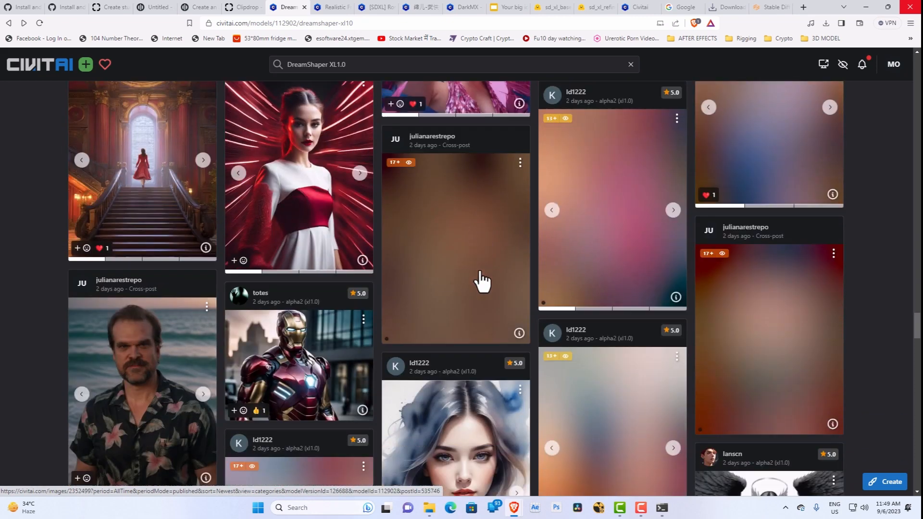
scroll(489, 288, down, 17)
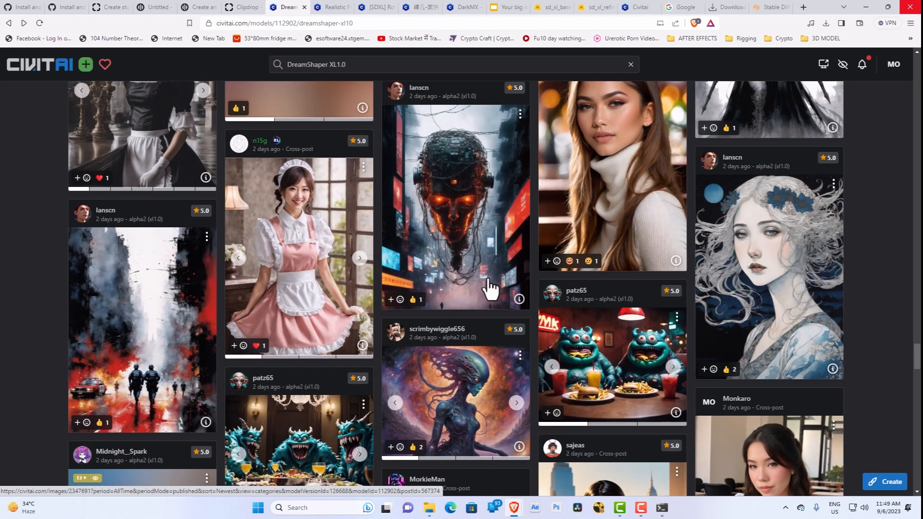
scroll(492, 294, down, 3)
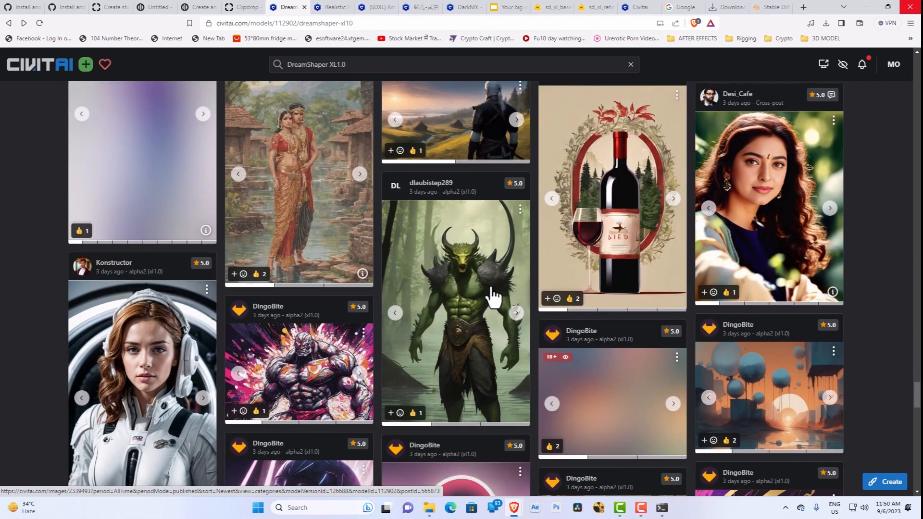
scroll(494, 299, down, 1)
scroll(494, 299, up, 1)
scroll(495, 298, down, 10)
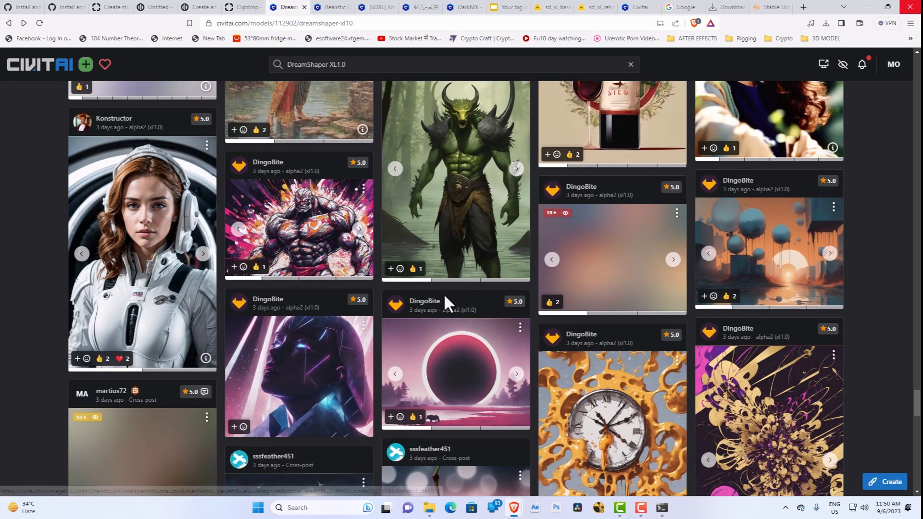
scroll(447, 307, down, 12)
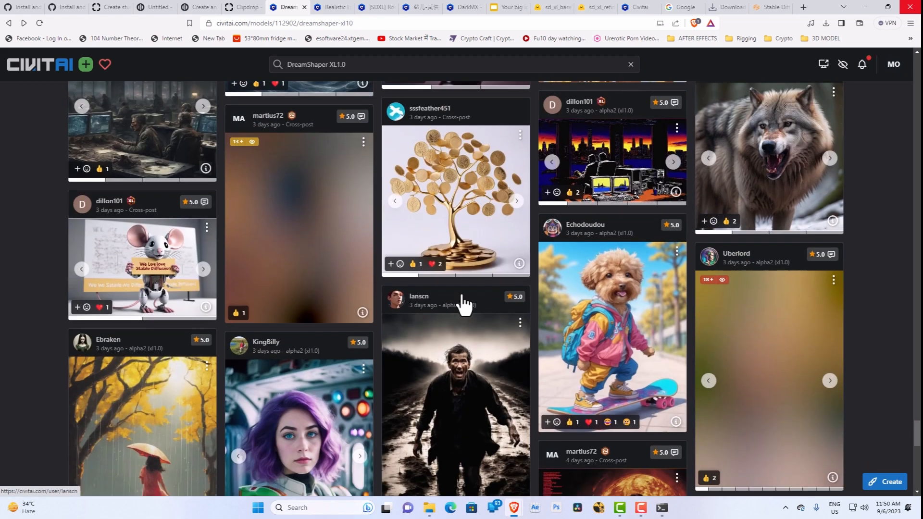
scroll(464, 305, down, 6)
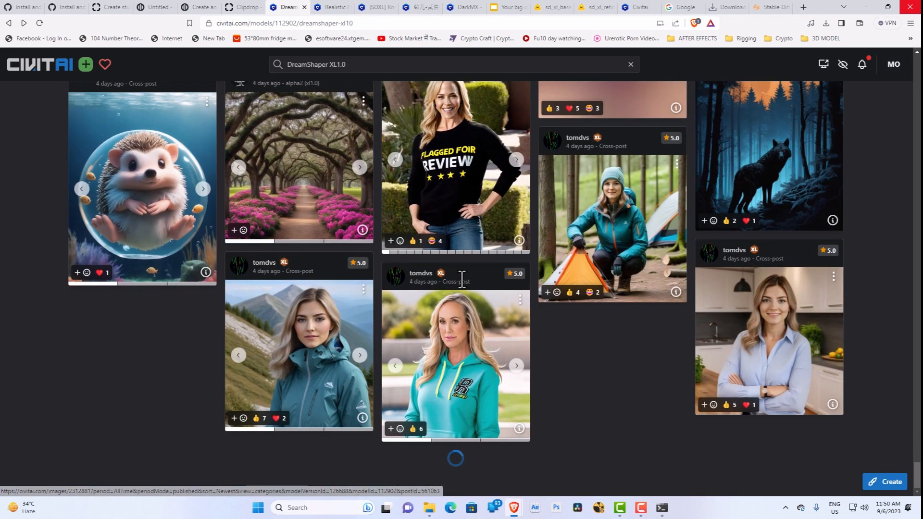
Step: Open the gallery image of the pink-haired woman among blue leaves, view its resources and prompts, and return to the model page
scroll(459, 354, up, 6)
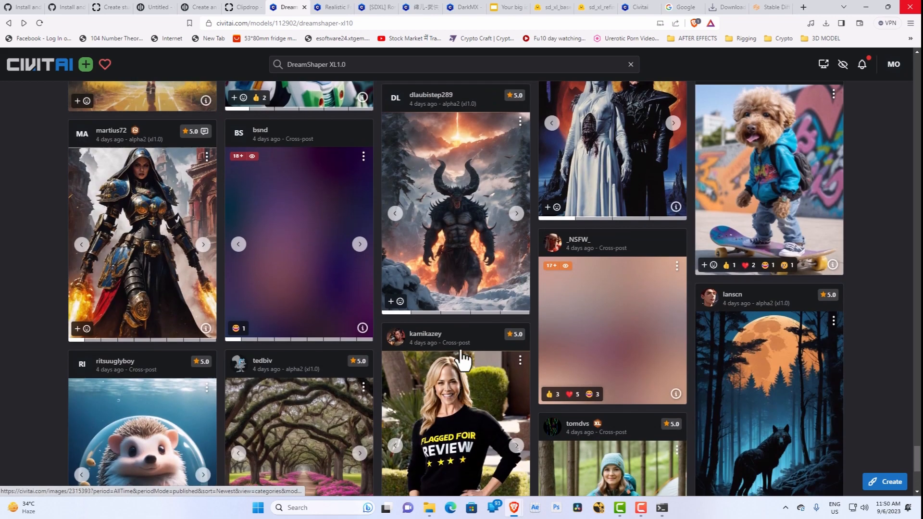
scroll(461, 284, up, 11)
scroll(473, 271, up, 20)
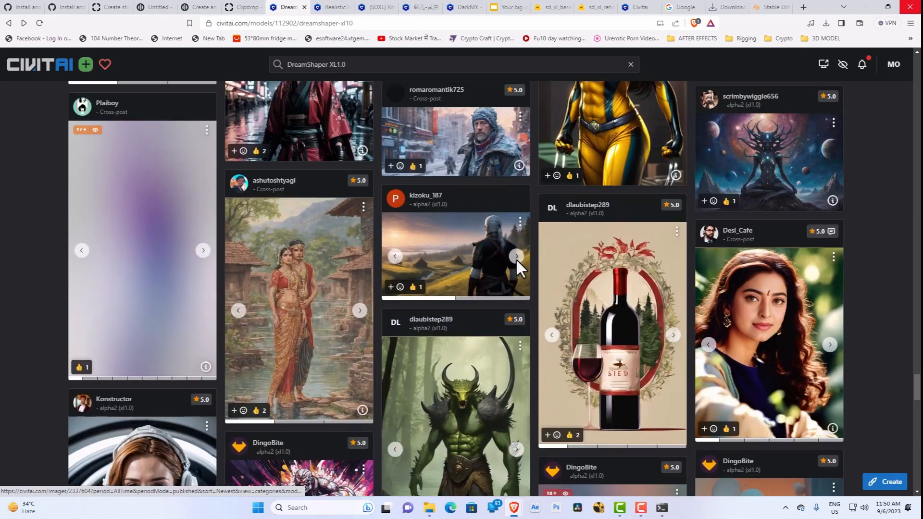
scroll(506, 266, up, 15)
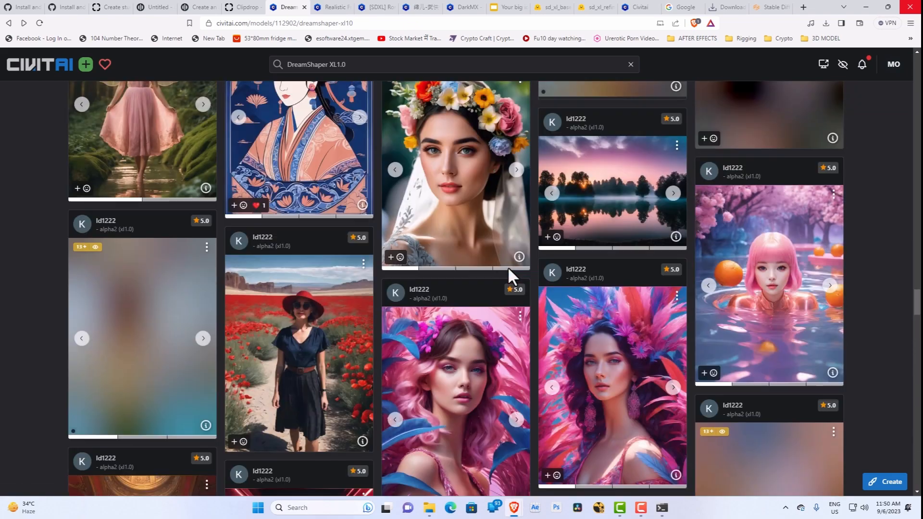
scroll(508, 262, down, 5)
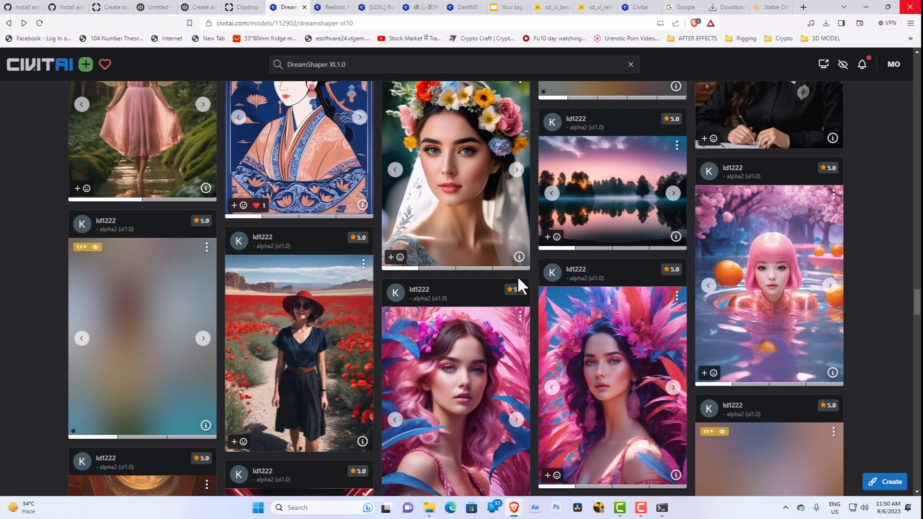
scroll(529, 308, down, 2)
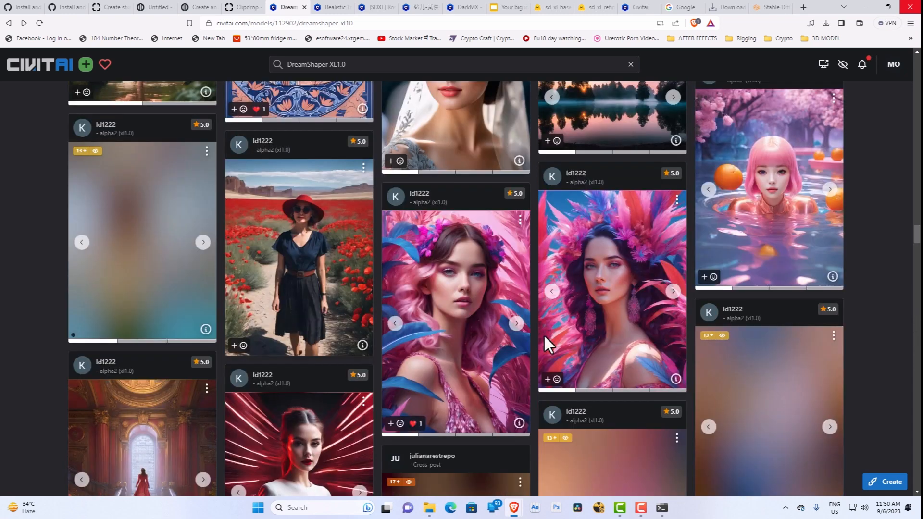
click(484, 323)
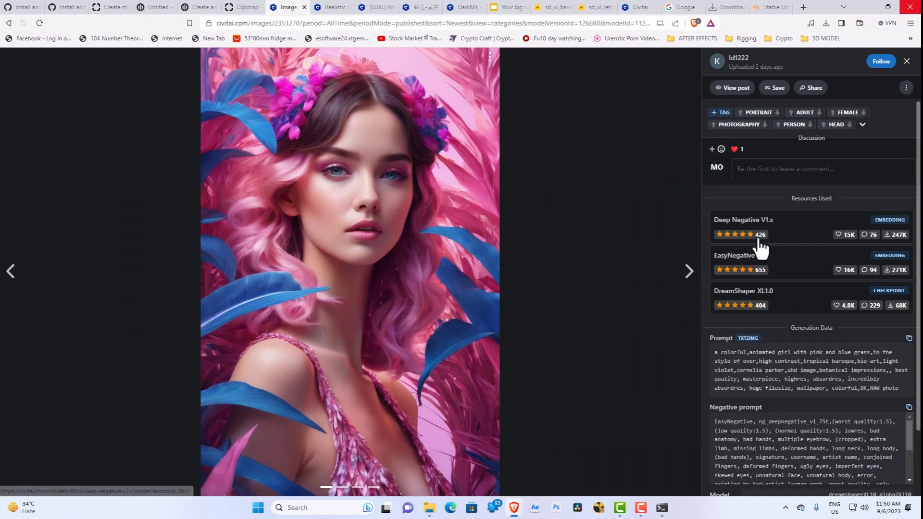
right_click(7, 22)
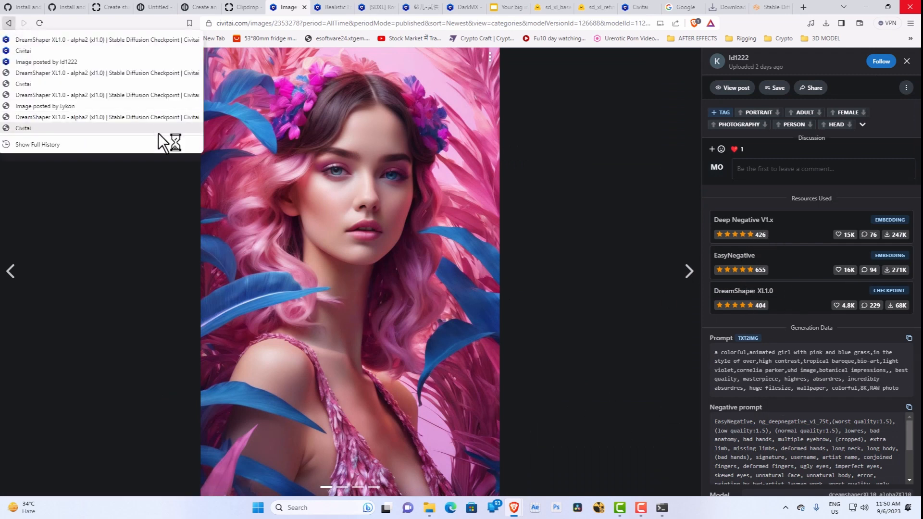
click(8, 23)
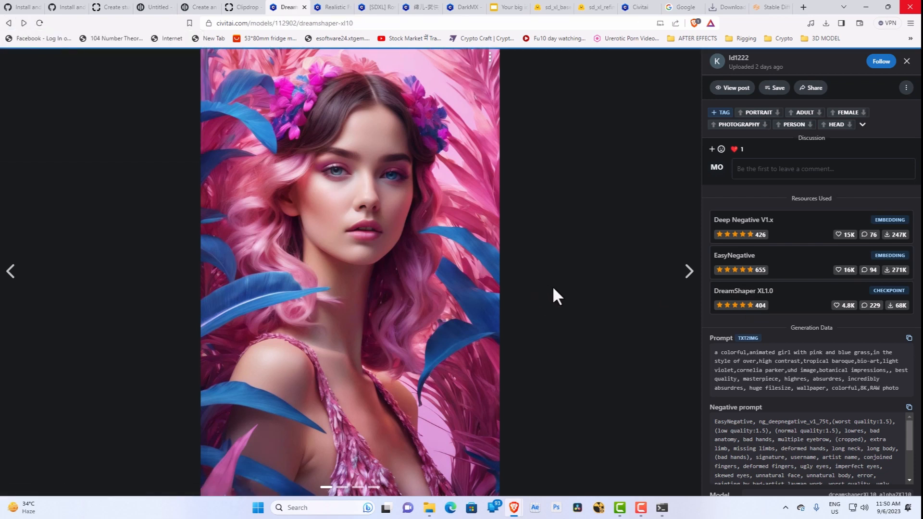
Step: Browse back through the DreamShaper XL1.0 gallery, view the image of the smoke-veiled woman holding a glowing orb, and return to the gallery
scroll(553, 289, up, 1)
scroll(715, 263, up, 6)
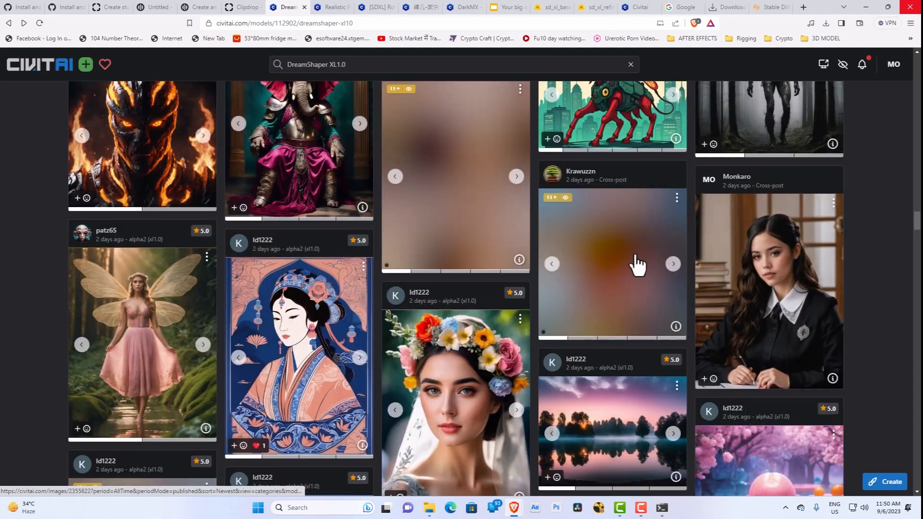
scroll(637, 264, up, 10)
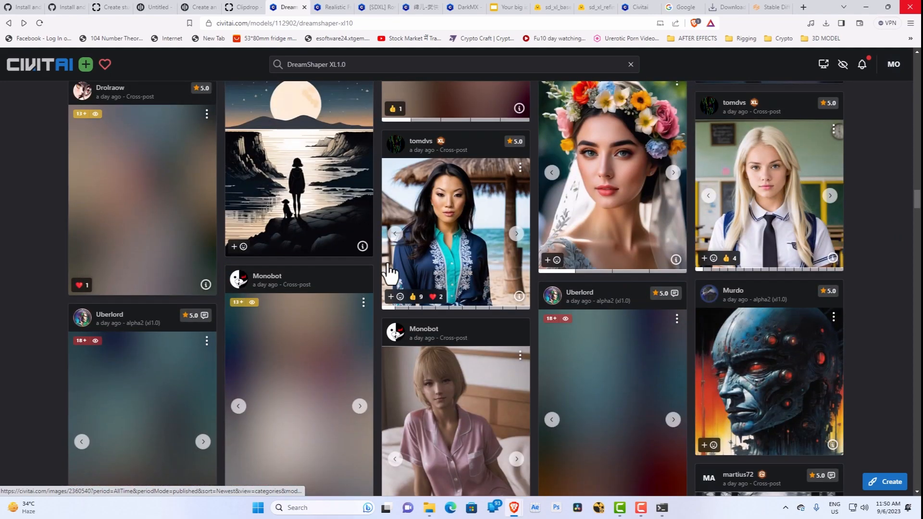
scroll(390, 274, up, 15)
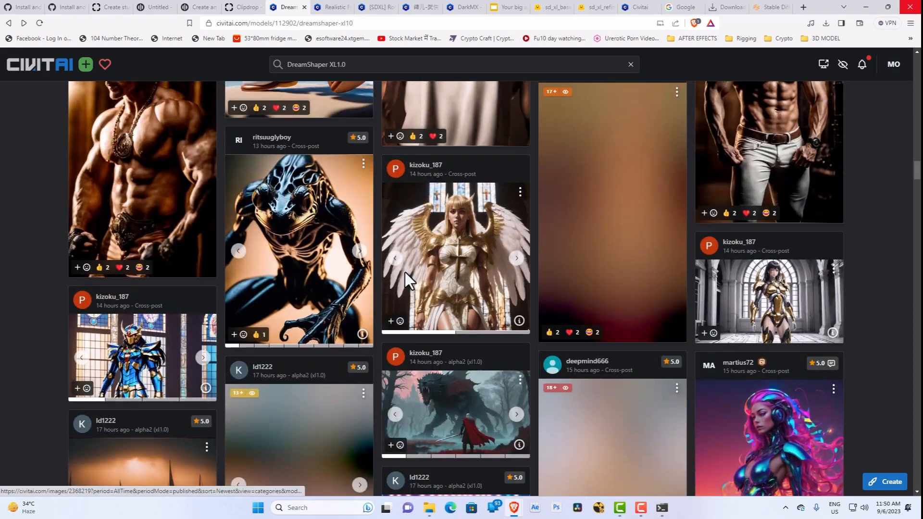
scroll(405, 272, up, 15)
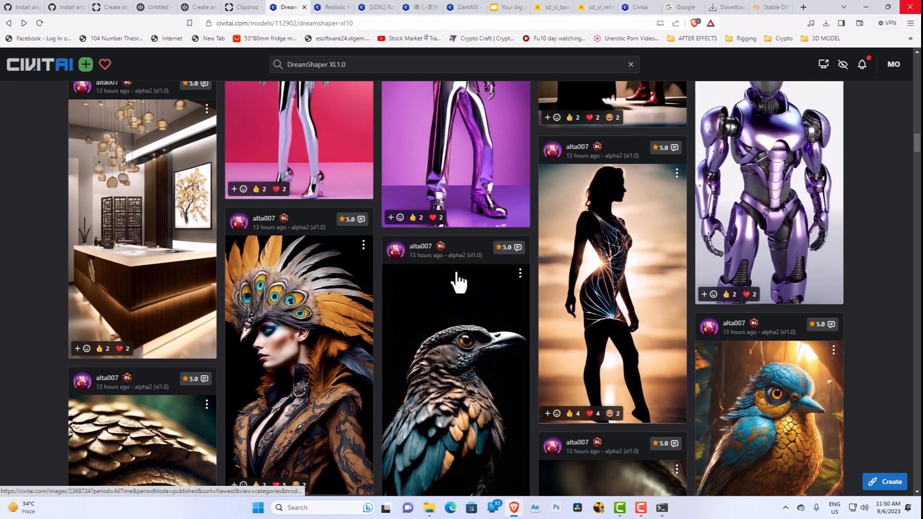
scroll(459, 282, up, 8)
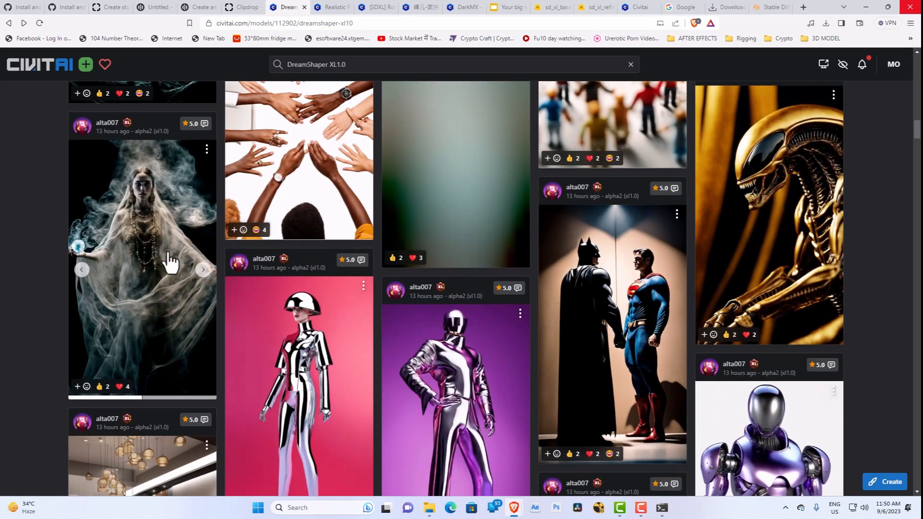
click(161, 258)
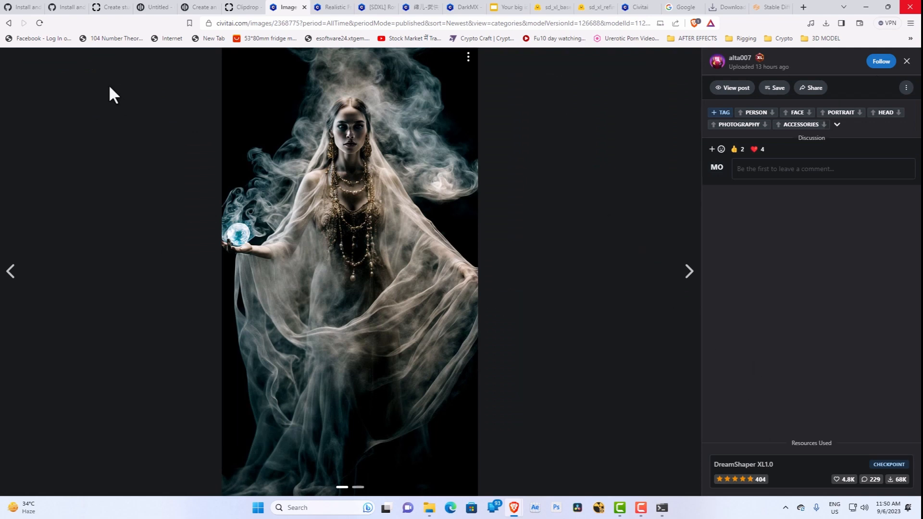
click(9, 23)
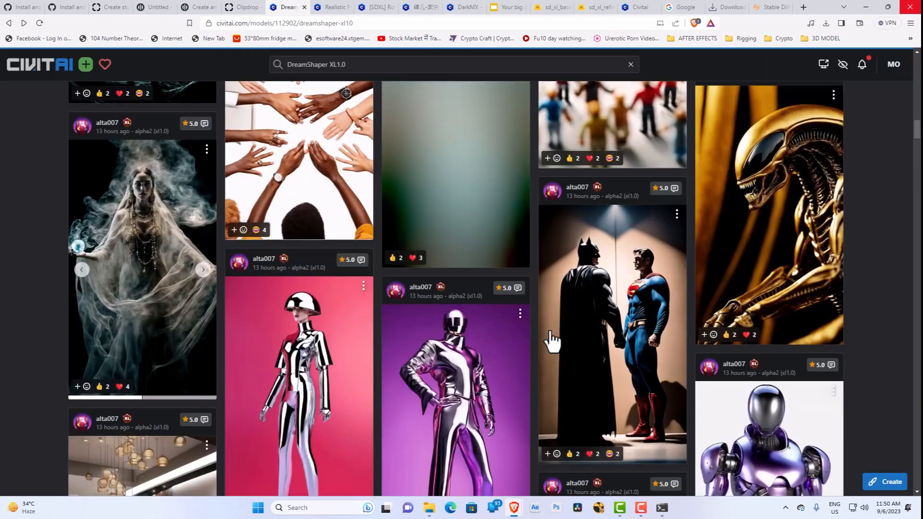
Step: Open the gallery image of the red-caped swordsman facing a giant wolf-like monster to view its generation data, with a brief check of the models folder
scroll(553, 344, down, 6)
scroll(563, 423, down, 10)
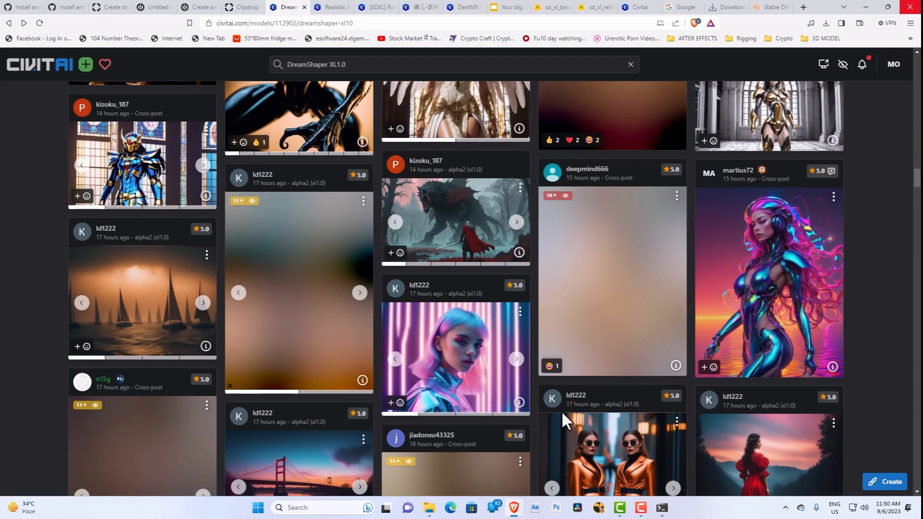
click(466, 234)
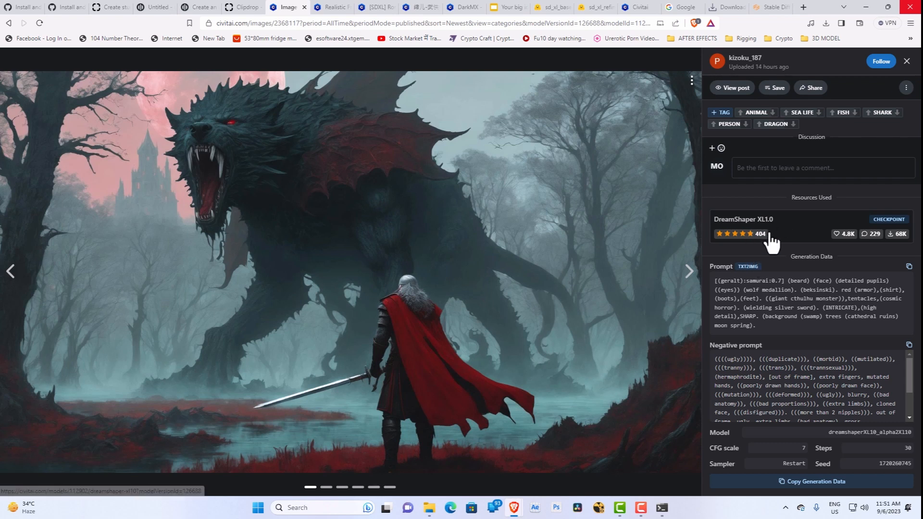
click(426, 513)
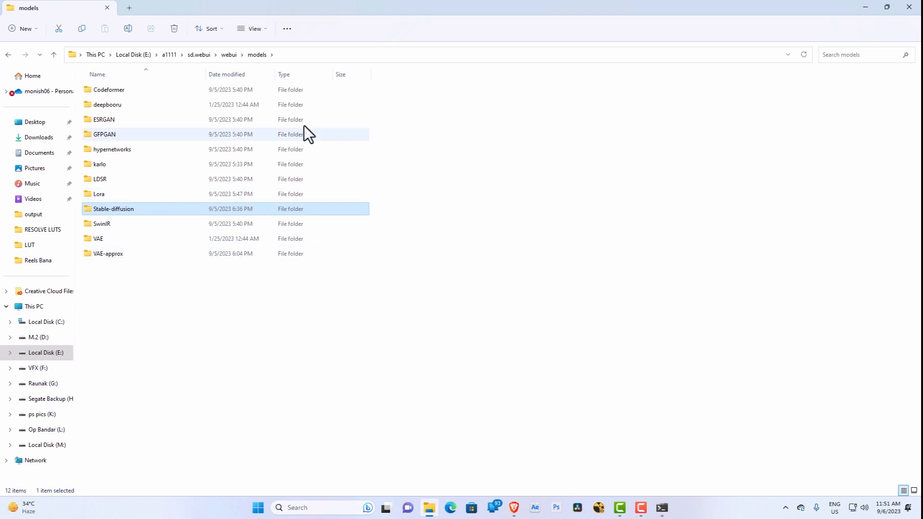
click(861, 11)
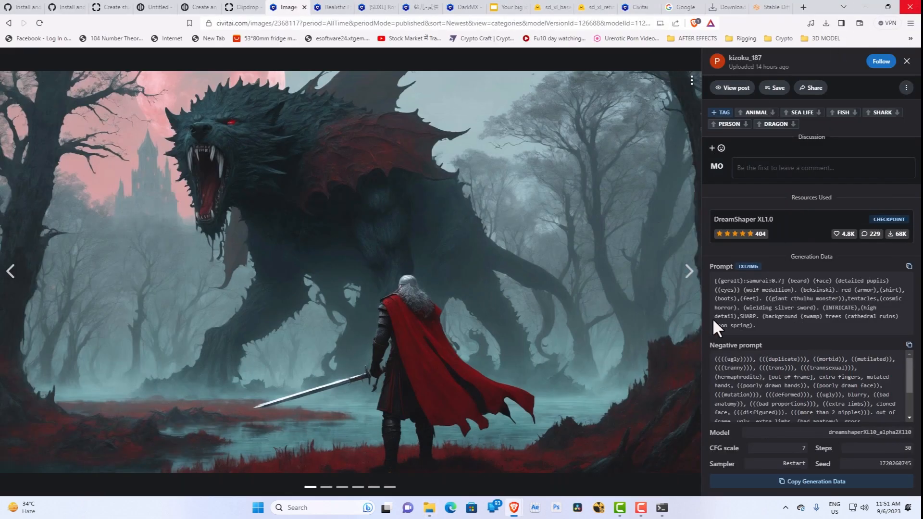
Step: Copy the swordsman image's full positive prompt from Civitai into the txt2img prompt of the Stable Diffusion web UI
drag(760, 325, 715, 284)
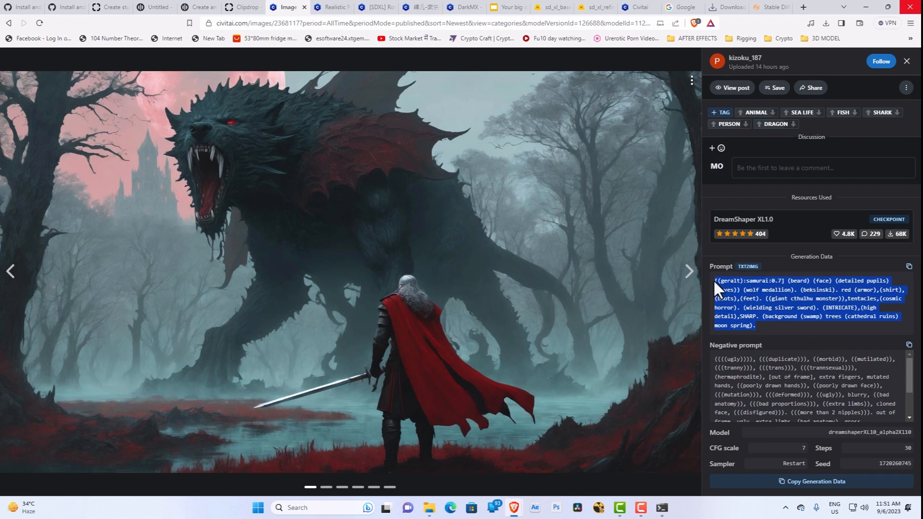
click(769, 6)
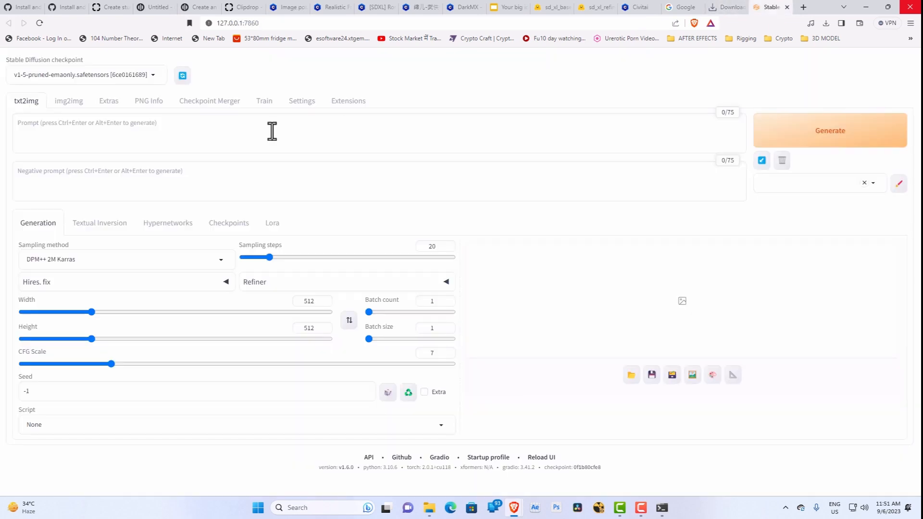
click(213, 138)
text([(geralt):samurai:0.7] (beard) (face) (detailed pupils) ((eyes)) (wolf medallion). (beksinski). red (armor),(shirt),(boots),(feet). ((giant cthulhu monster)),tentacles,(cosmic horror). (wielding silver sword). (INTRICATE),(high detail),SHARP. (background (swamp) trees (cathedral ruins) moon spring).)
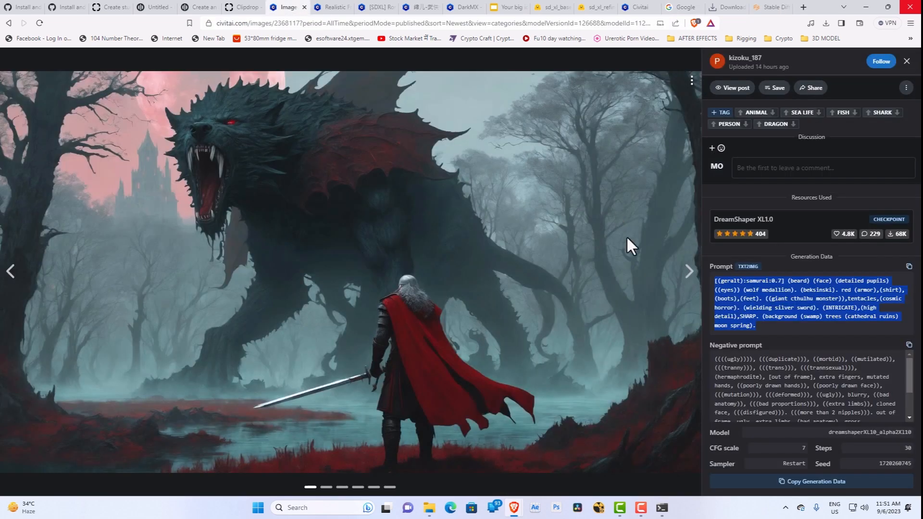
Step: Copy the swordsman image's entire negative prompt from Civitai into the txt2img negative prompt
click(290, 11)
drag(712, 360, 835, 421)
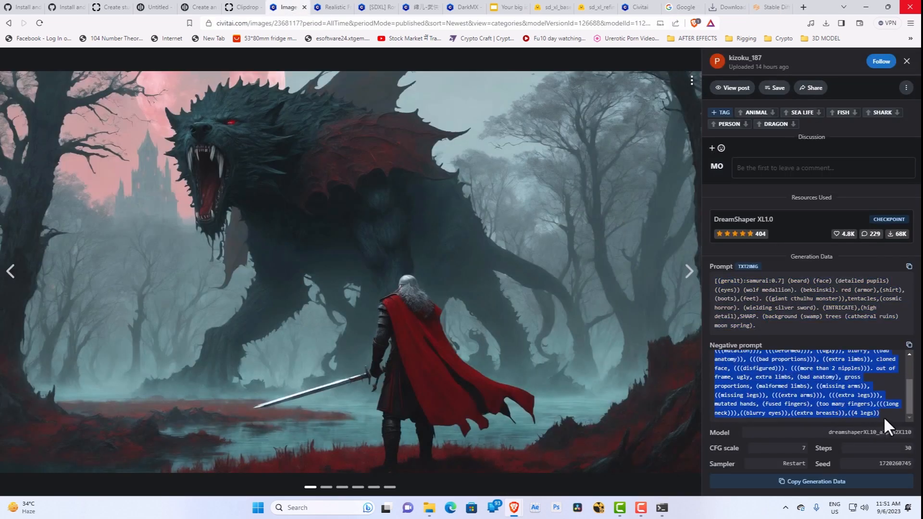
click(770, 9)
click(258, 185)
text(((((ugly)))), (((duplicate))), ((morbid)), ((mutilated)), (((tranny))), (((trans))), (((transsexual))), (hermaphrodite), [out of frame], extra fingers, mutated hands, ((poorly drawn hands)), ((poorly drawn face)), (((mutation))), (((deformed))), ((ugly)), blurry, ((bad anatomy)), (((bad proportions))), ((extra limbs)), cloned face, (((disfigured))). (((more than 2 nipples))). out of frame, ugly, extra limbs, (bad anatomy), gross proportions, (malformed limbs), ((missing arms)), ((missing legs)), (((extra arms))), (((extra legs))), mutated hands, (fused fingers), (too many fingers),(((long neck))),((blurry eyes)),((extra breasts)),((4 legs)))
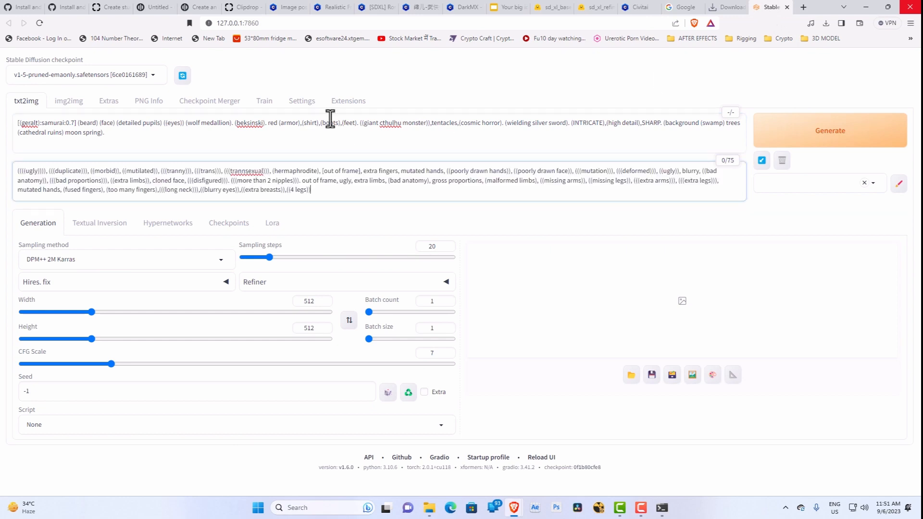
click(283, 7)
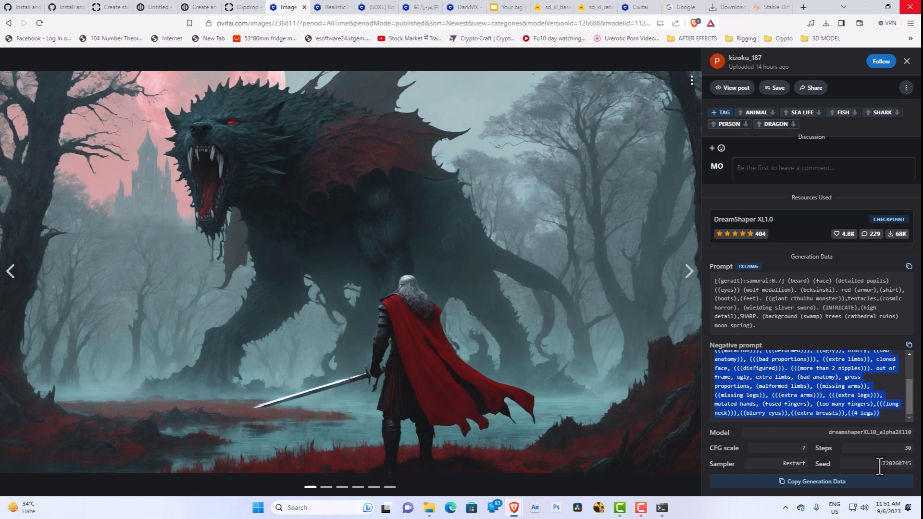
drag(878, 463, 913, 468)
key(ctrl+c)
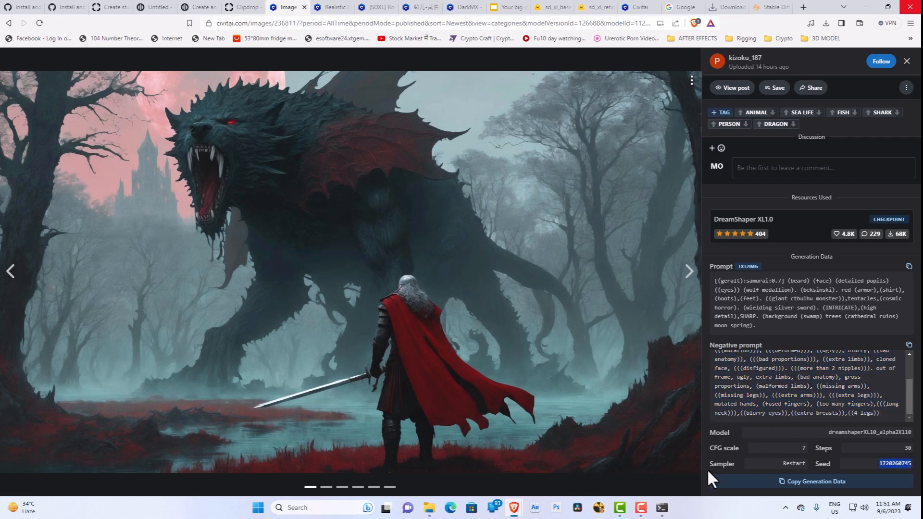
click(772, 8)
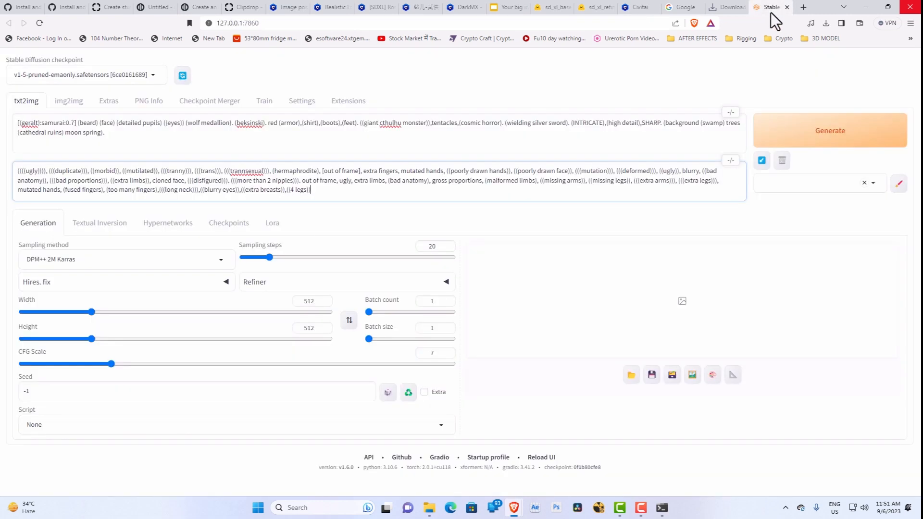
double_click(72, 392)
key(ctrl+v)
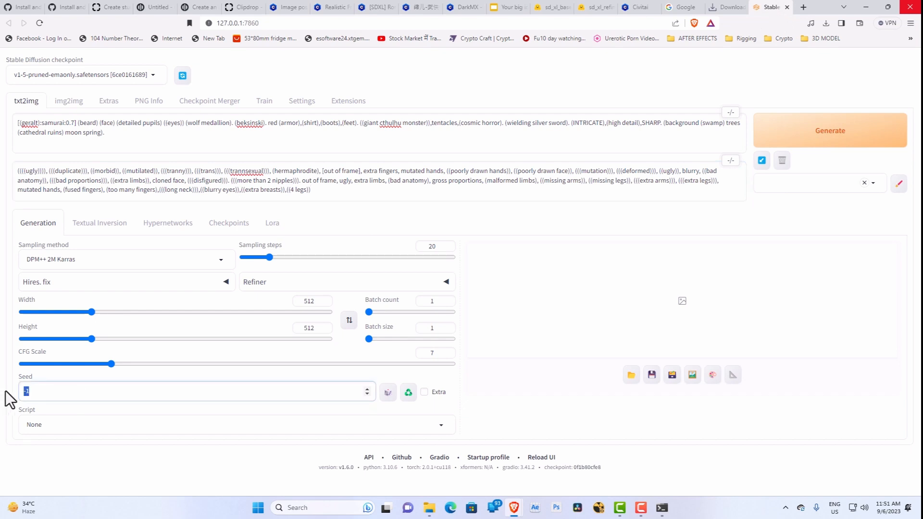
Step: Set the sampling steps to 30 and choose Restart as the sampling method
click(431, 246)
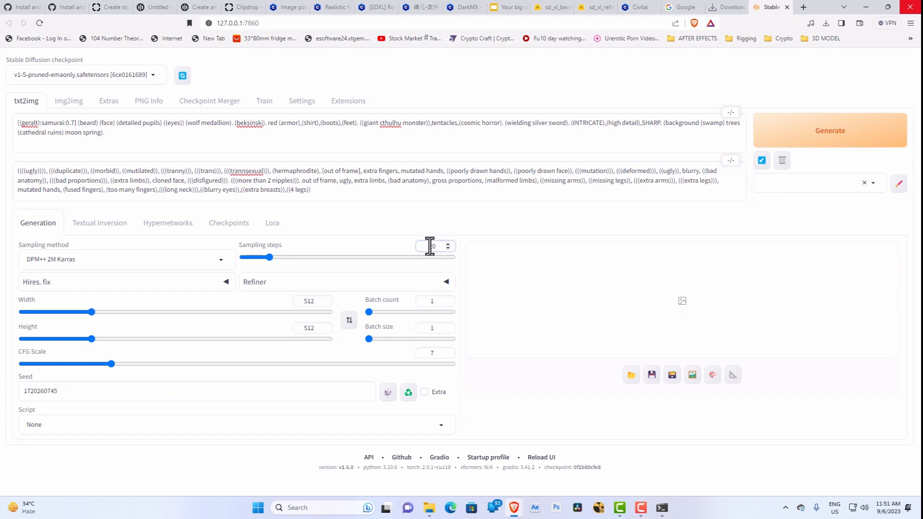
text(3)
click(125, 262)
scroll(118, 433, down, 5)
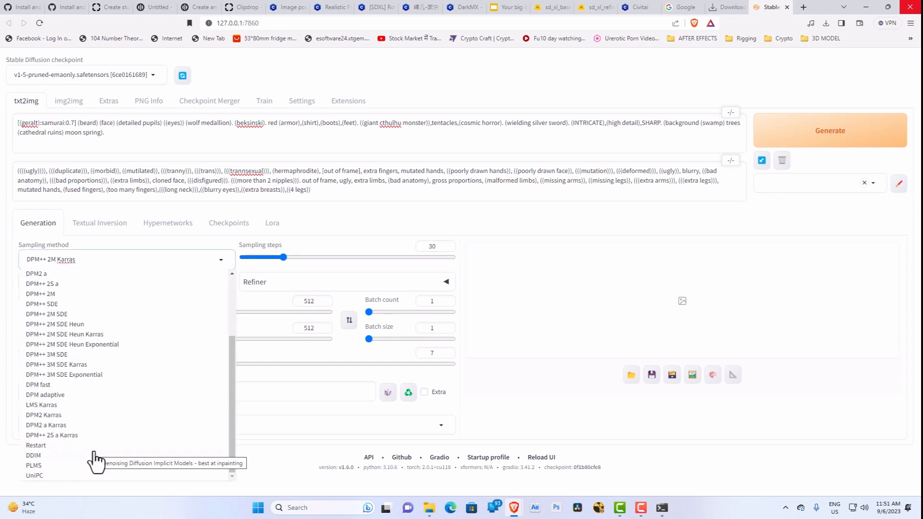
scroll(96, 456, up, 3)
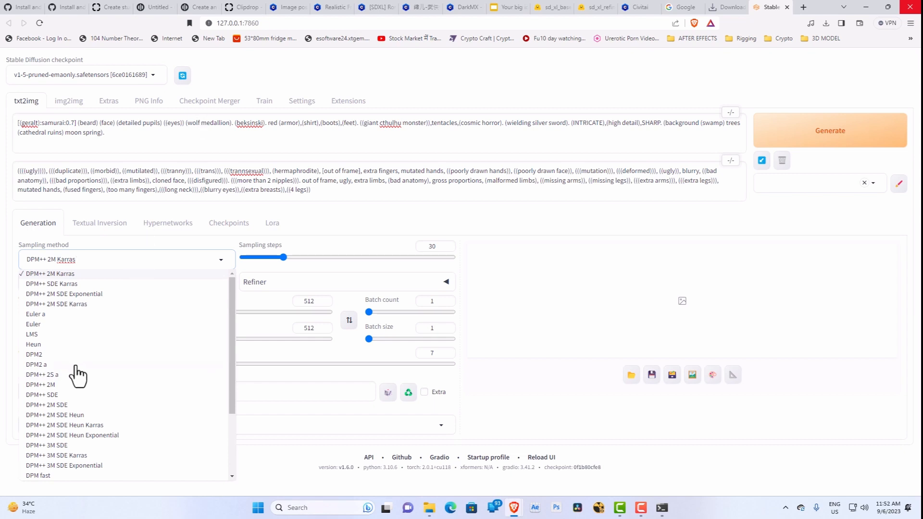
scroll(76, 377, down, 3)
scroll(69, 351, up, 3)
scroll(76, 367, down, 3)
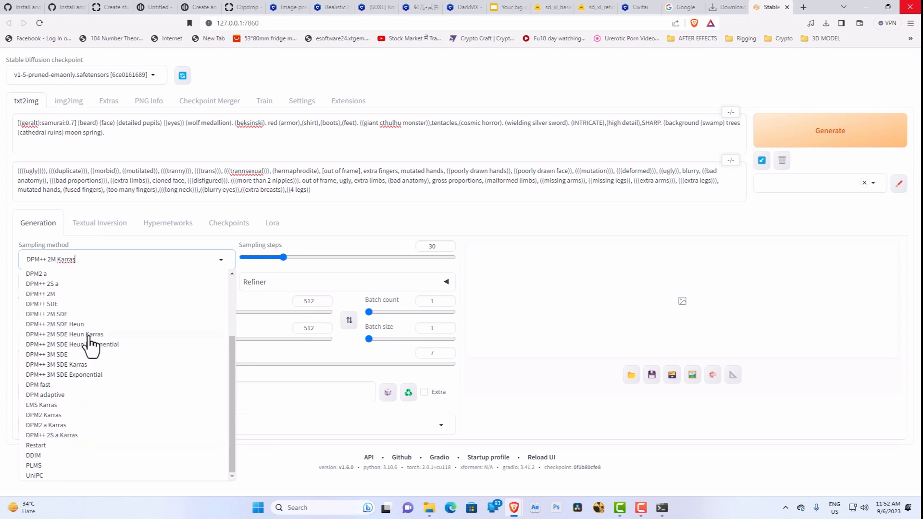
click(61, 447)
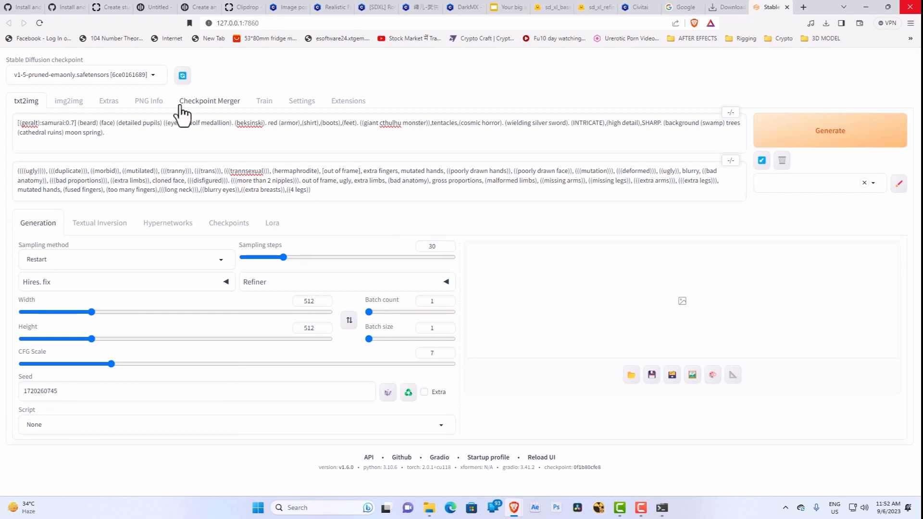
Step: Switch the Stable Diffusion checkpoint to dreamshaperXL10_alpha2Xl10.safetensors and let it load
click(136, 75)
click(63, 99)
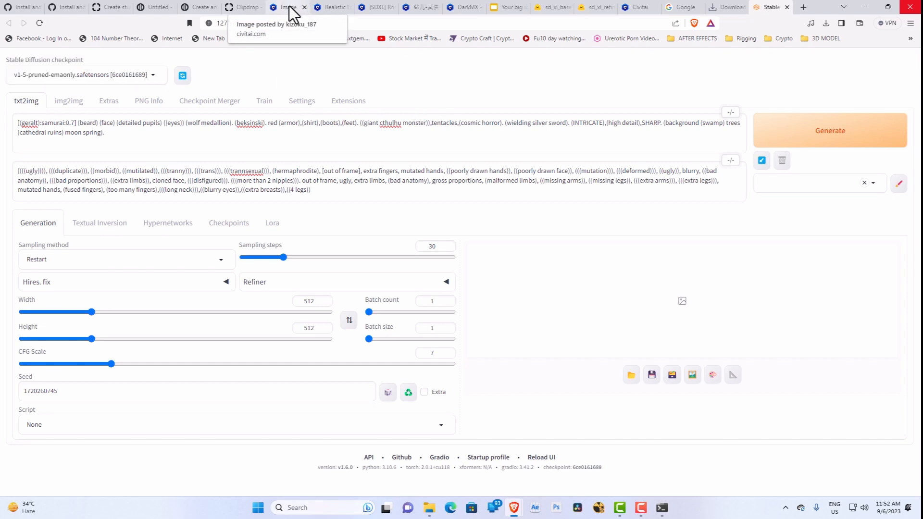
click(146, 73)
click(92, 101)
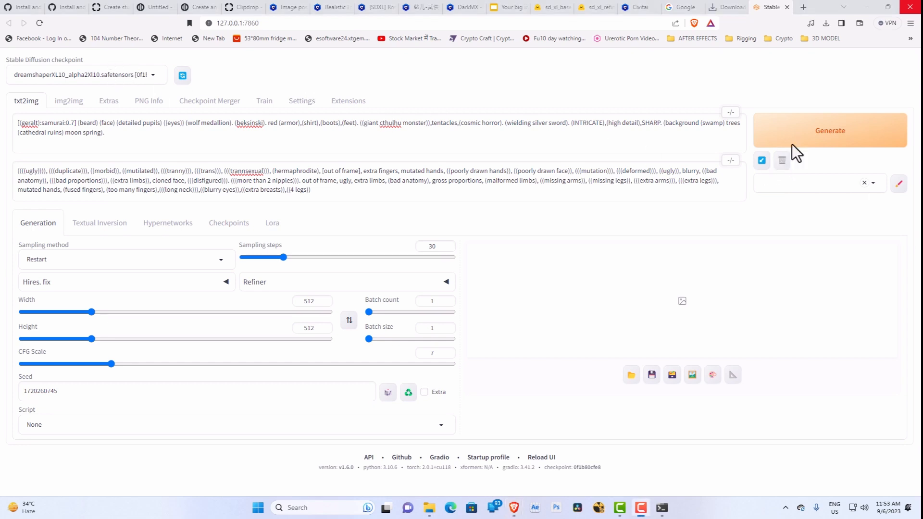
Step: Generate the image with the copied settings, check the progress in the command window, and return to the web UI
click(818, 145)
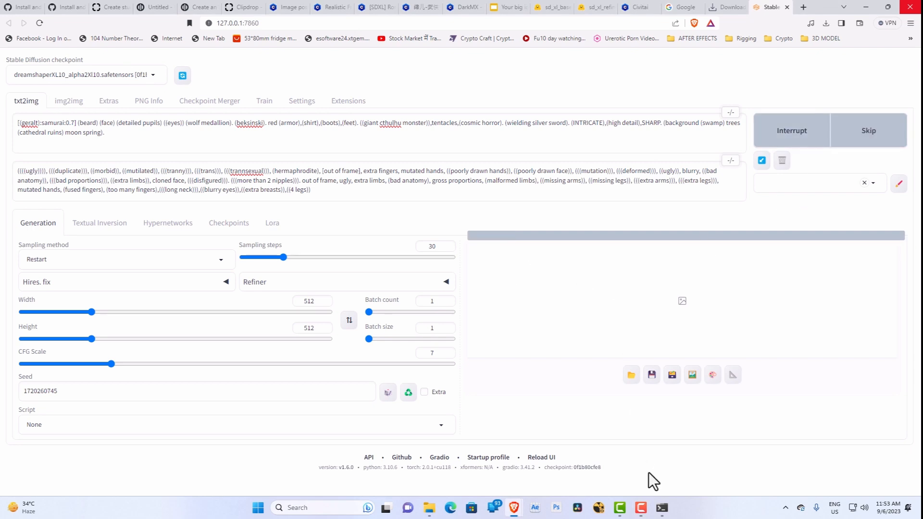
click(662, 508)
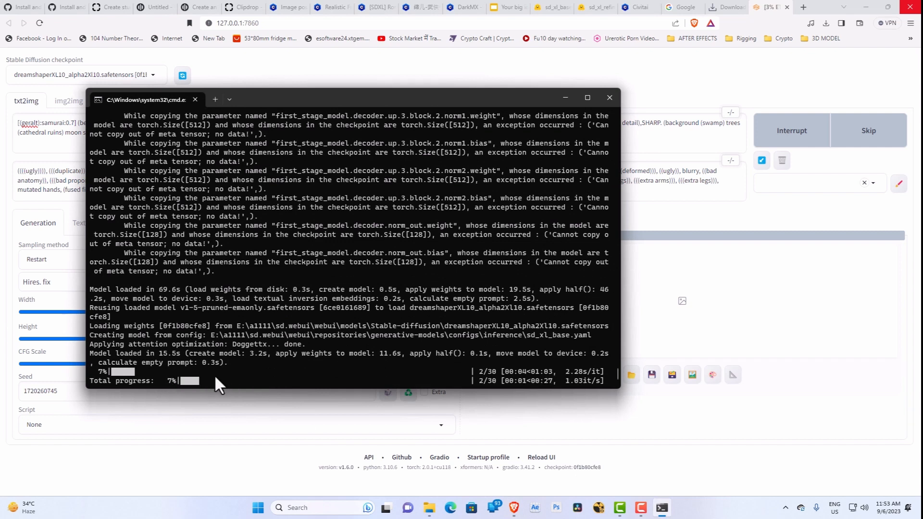
click(295, 455)
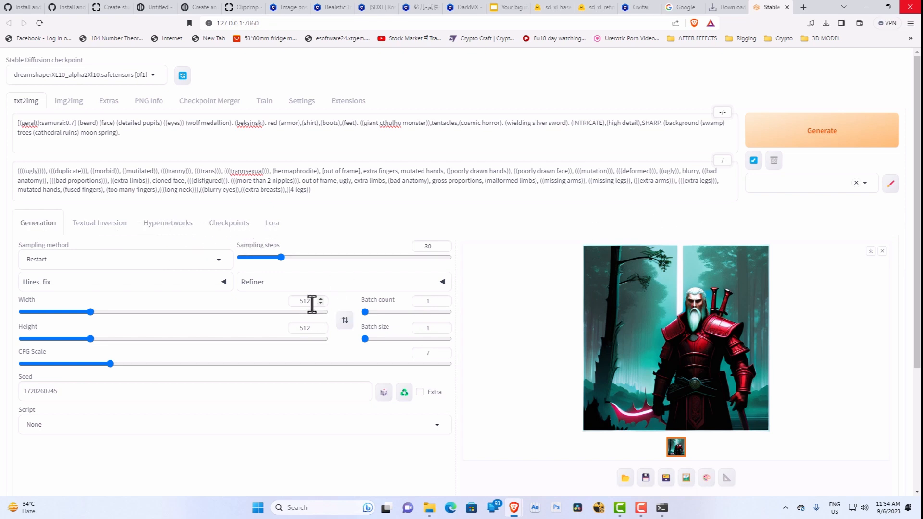
Step: Set the output image's width and height to 1024 each
drag(312, 303, 287, 299)
text(1024)
drag(298, 328, 322, 332)
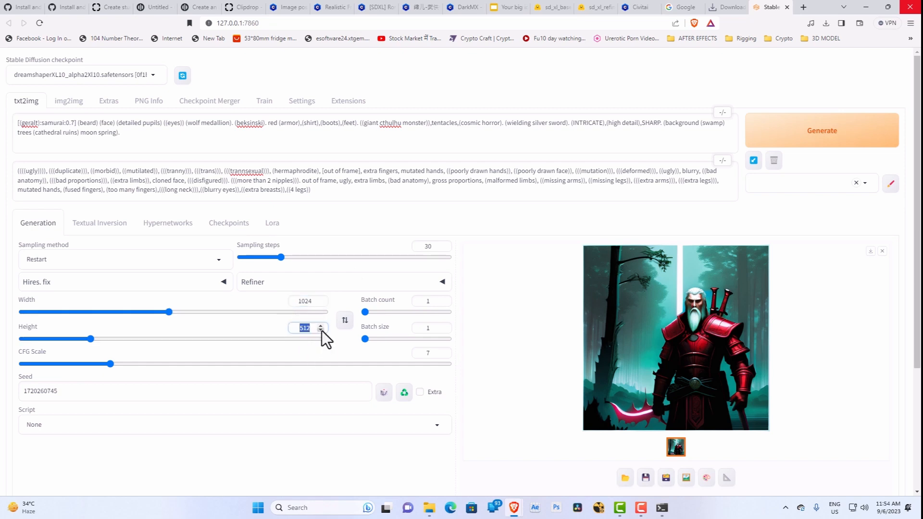
text(24)
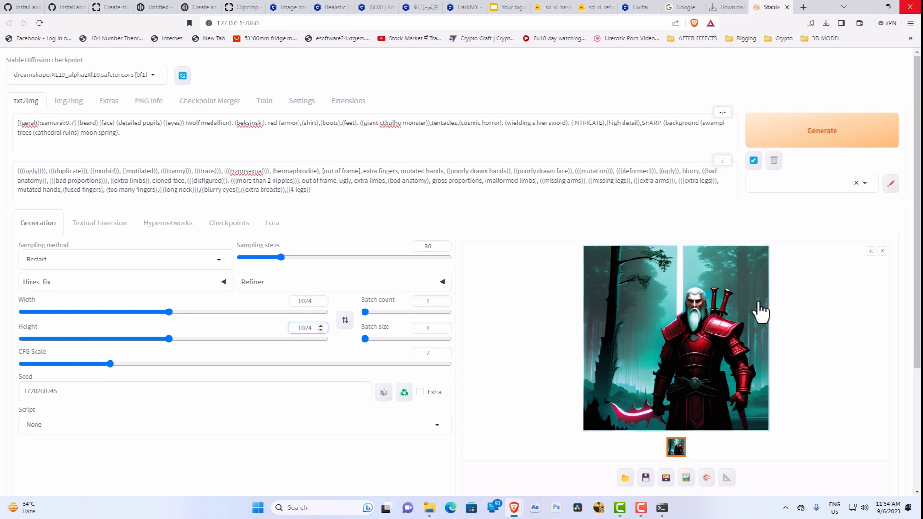
Step: View the generated red-armored warrior image enlarged, close the preview, and start generating a new image
click(737, 330)
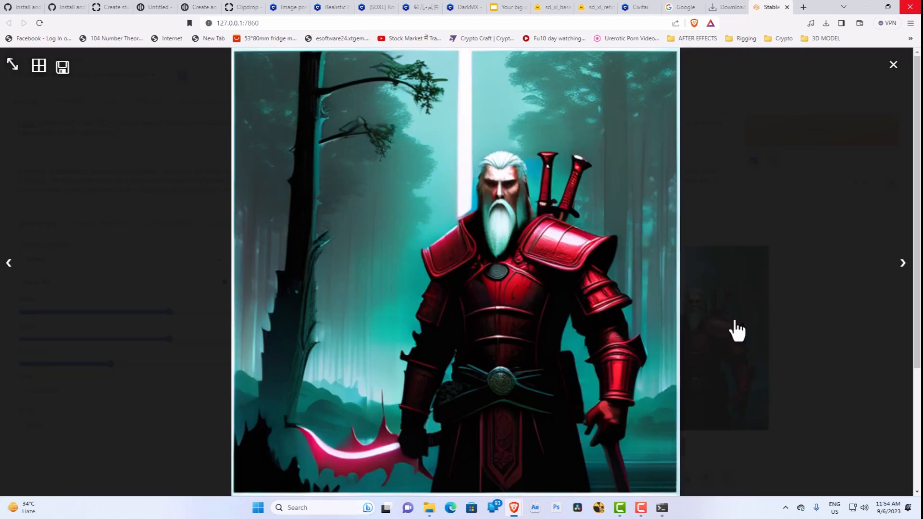
click(894, 66)
click(817, 148)
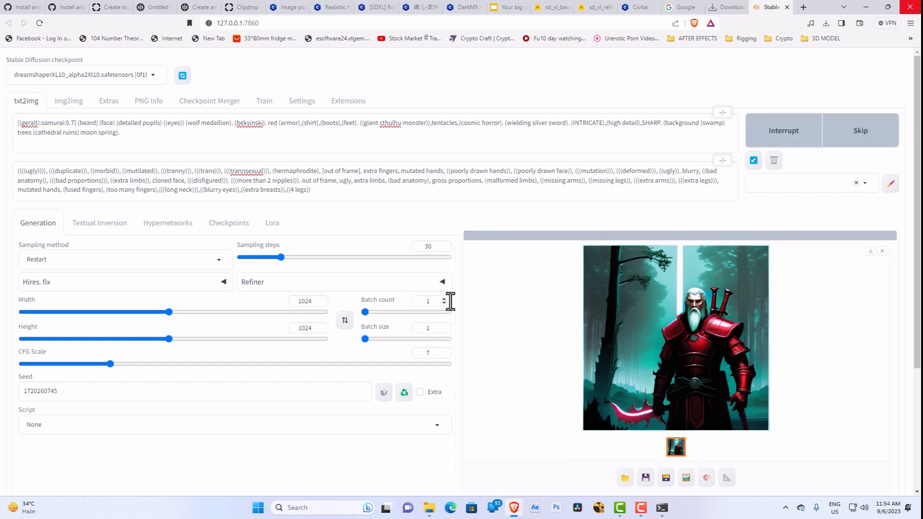
Step: Check the generation progress in the command window, return to the web UI, and switch to the Civitai image post
click(661, 507)
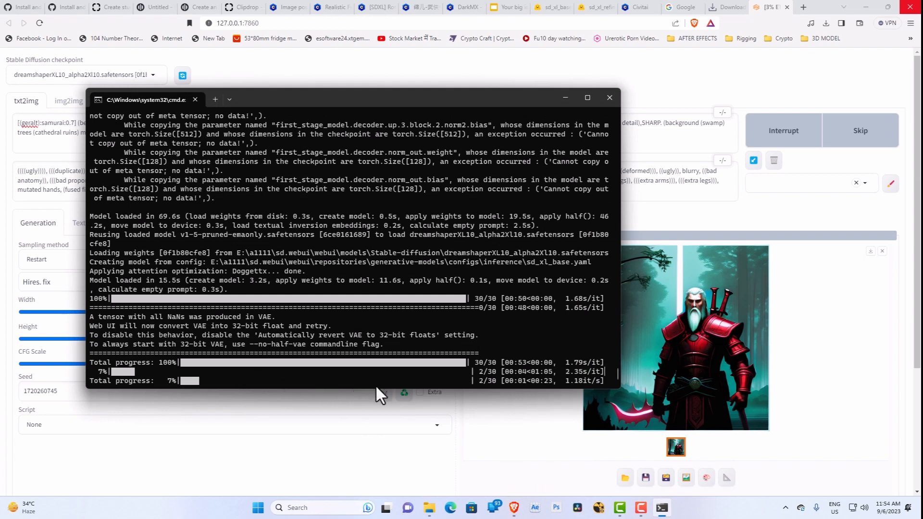
click(413, 452)
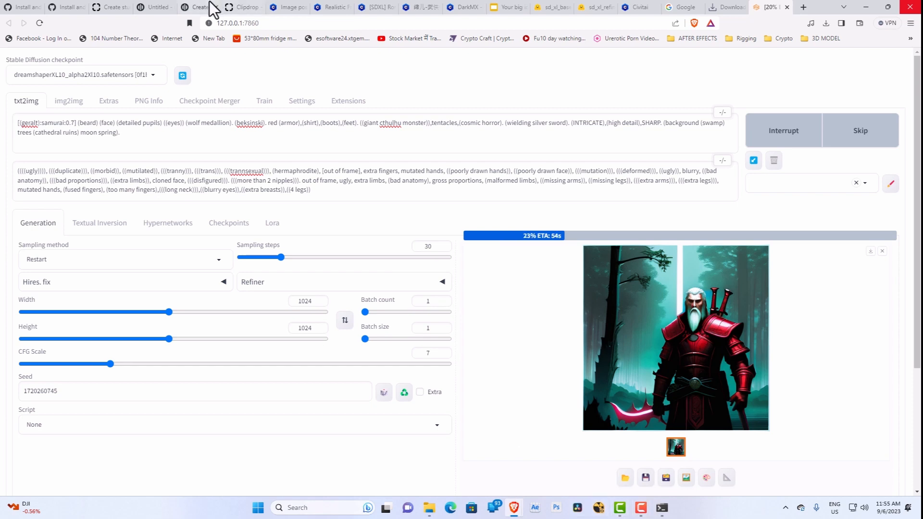
click(278, 7)
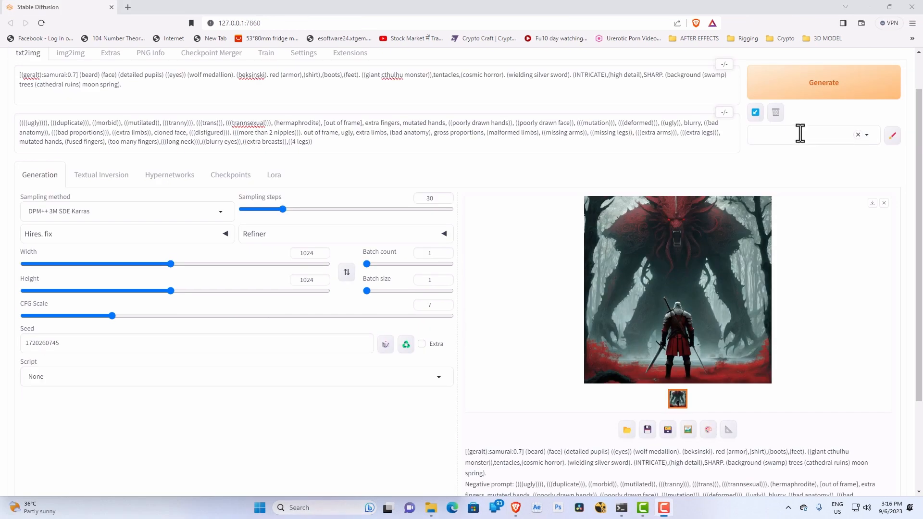
Step: Enlarge the generated monster-and-warrior image, compare it side by side with the Civitai sample, restore the full-size window, and close the preview
click(673, 345)
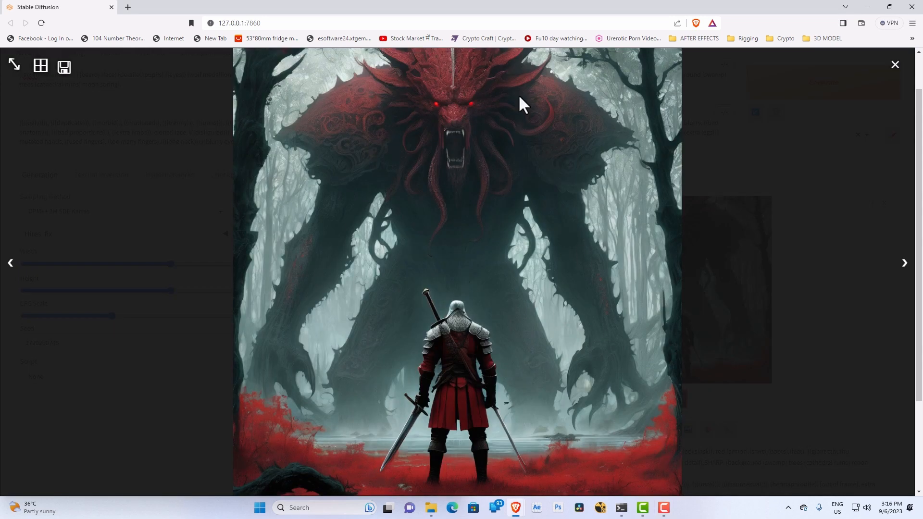
mouse_move(891, 7)
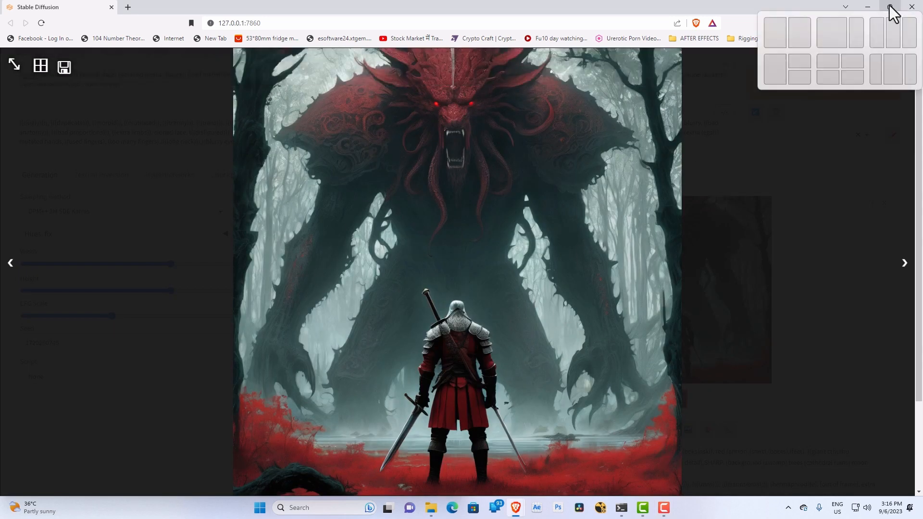
click(799, 32)
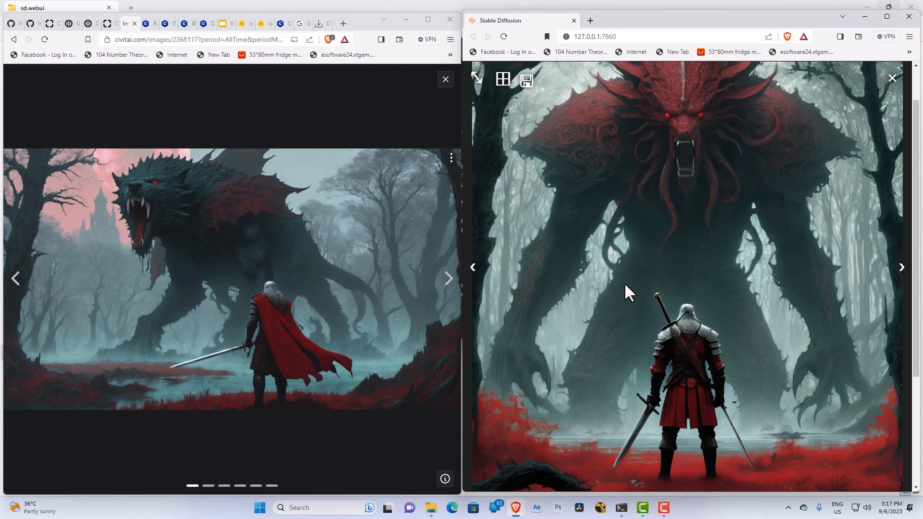
click(889, 19)
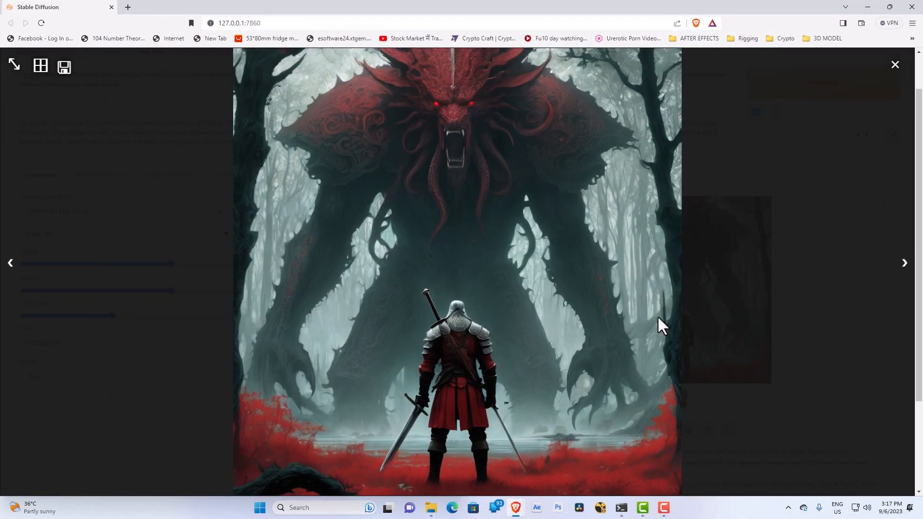
click(895, 64)
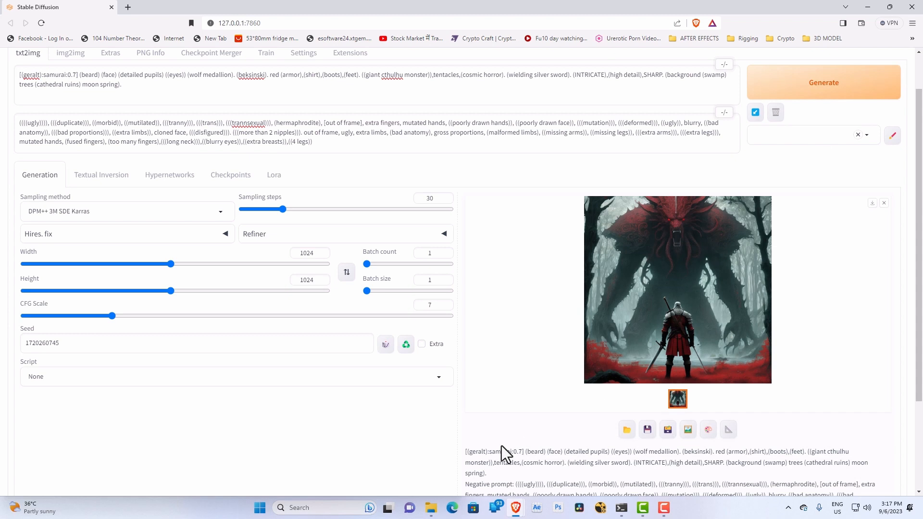